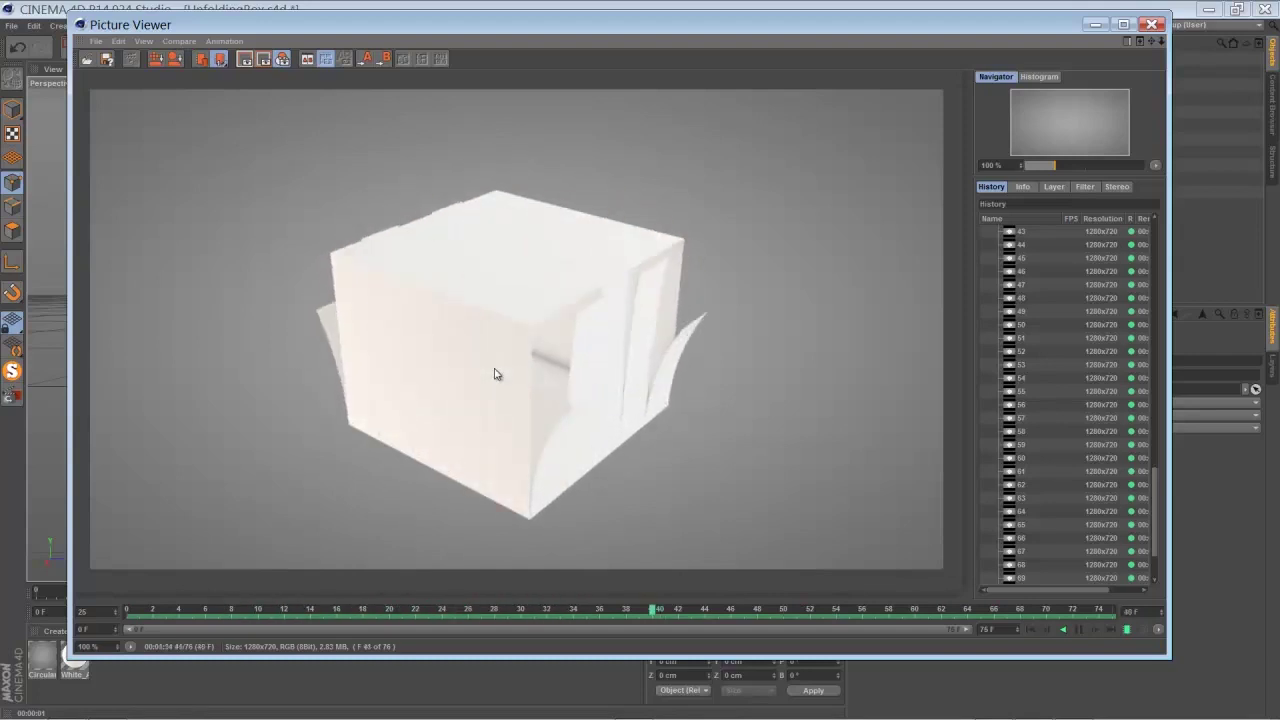
Play the 1_Unfolding reference clip to review the unfolding motion, and close its player
left_click_drag(0, 105, 714, 130)
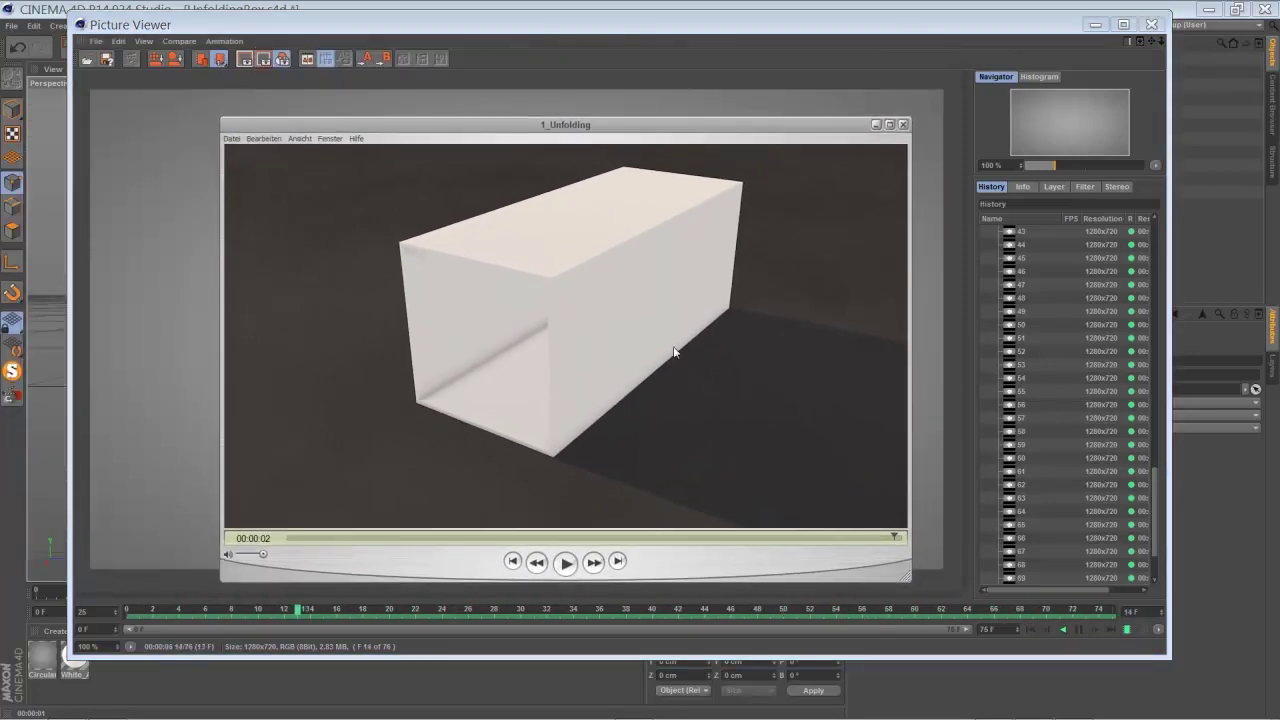
left_click(567, 566)
left_click(566, 564)
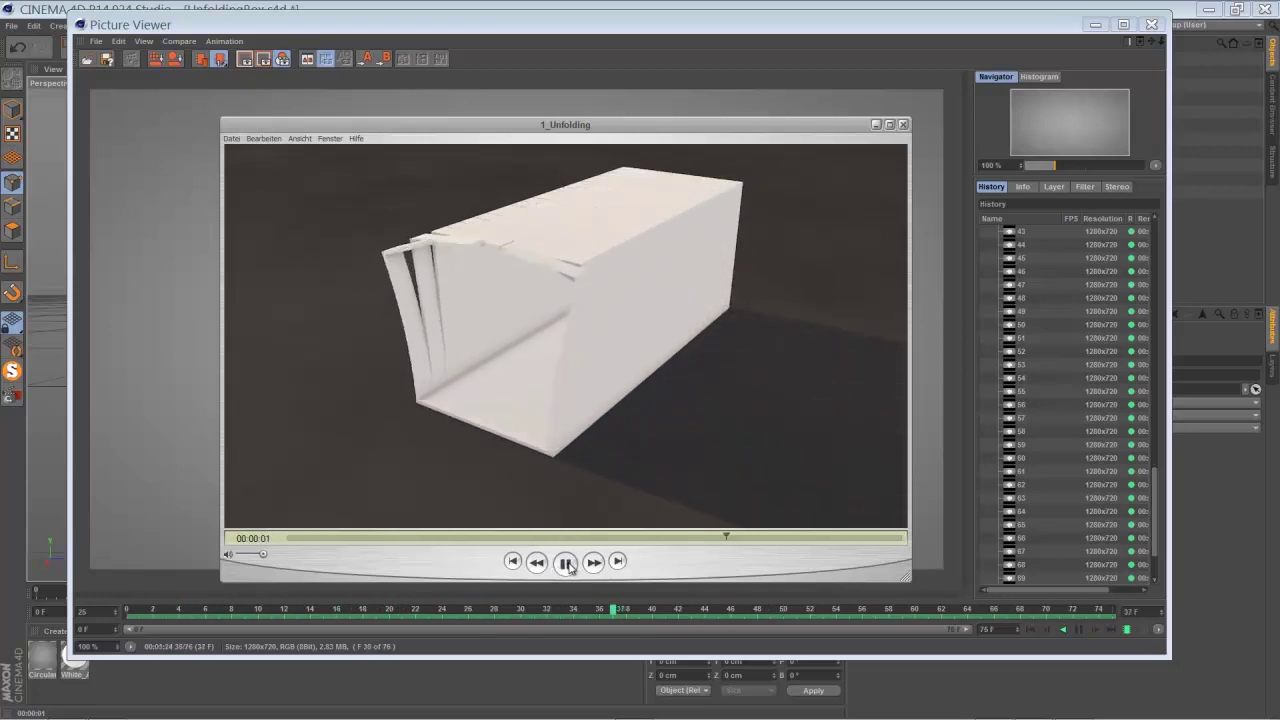
left_click(902, 125)
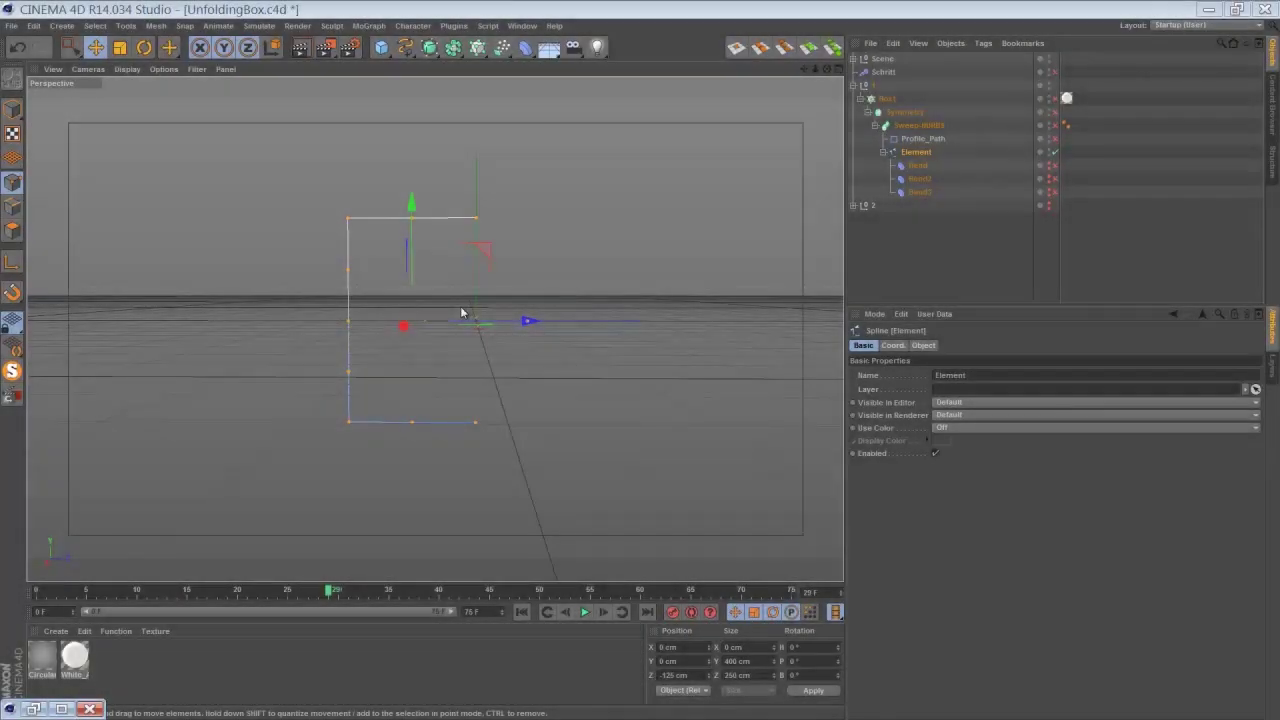
left_click(404, 47)
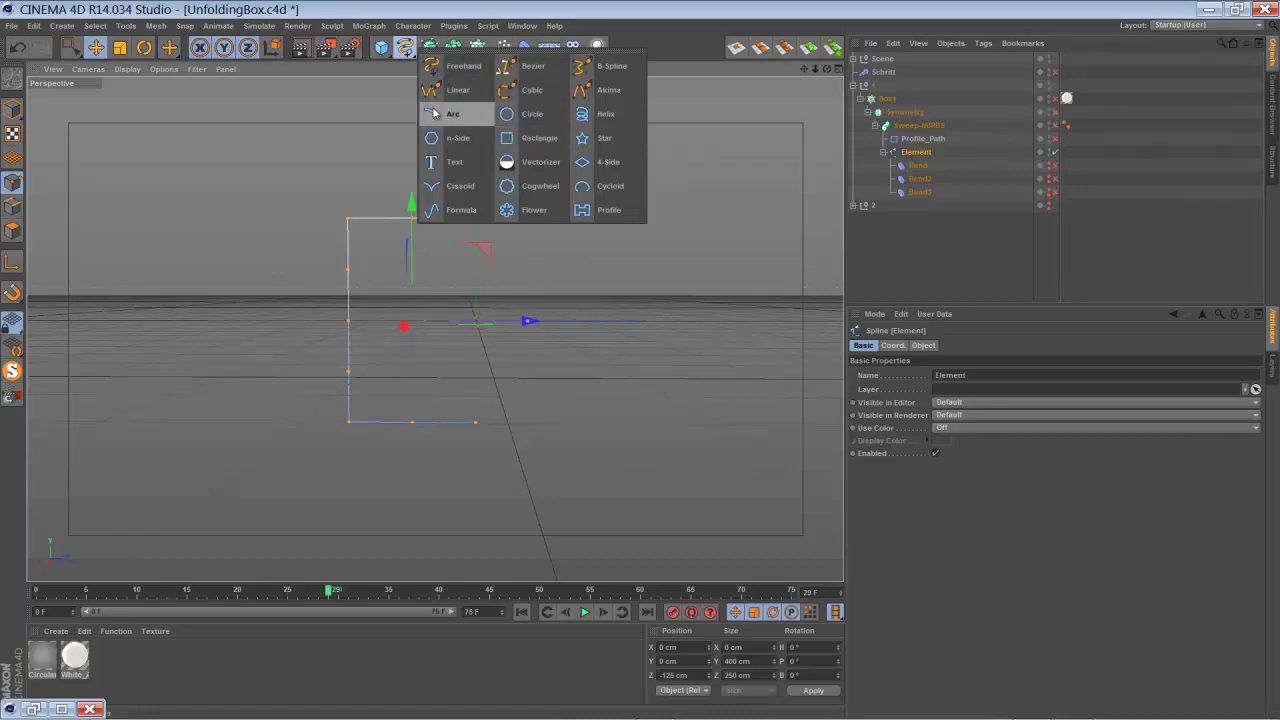
left_click(155, 26)
mouse_move(172, 60)
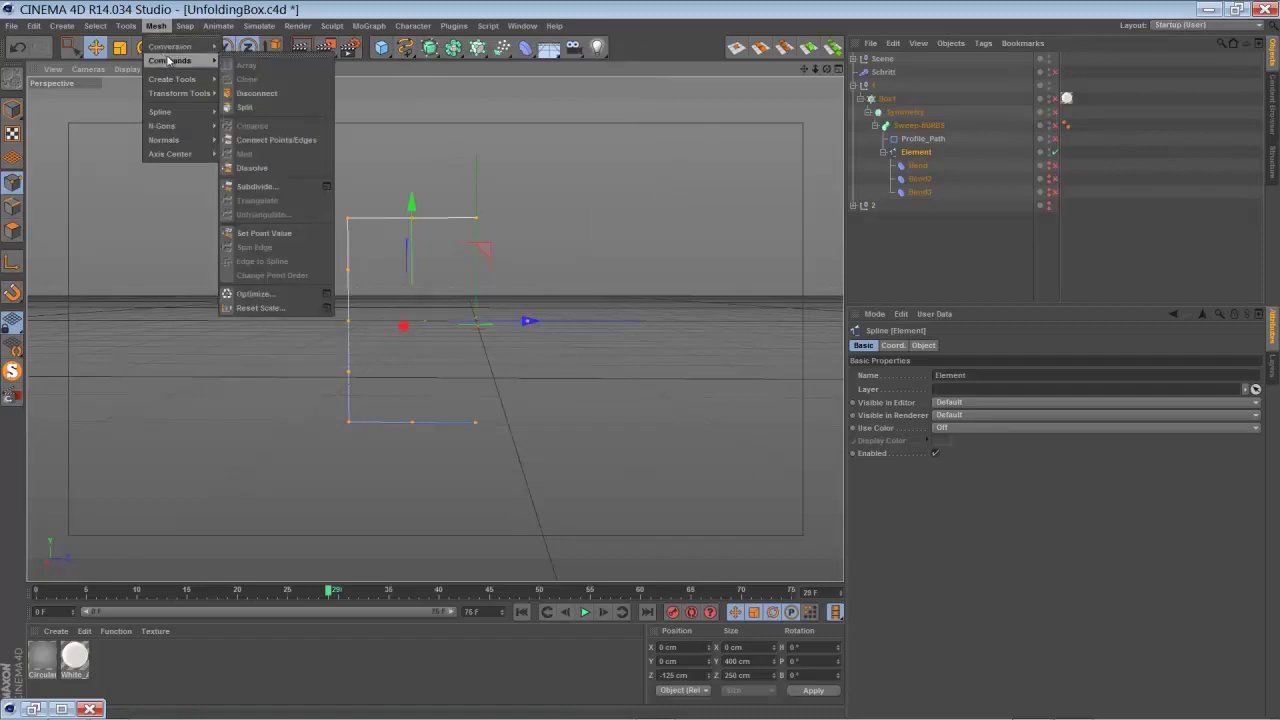
left_click(545, 272)
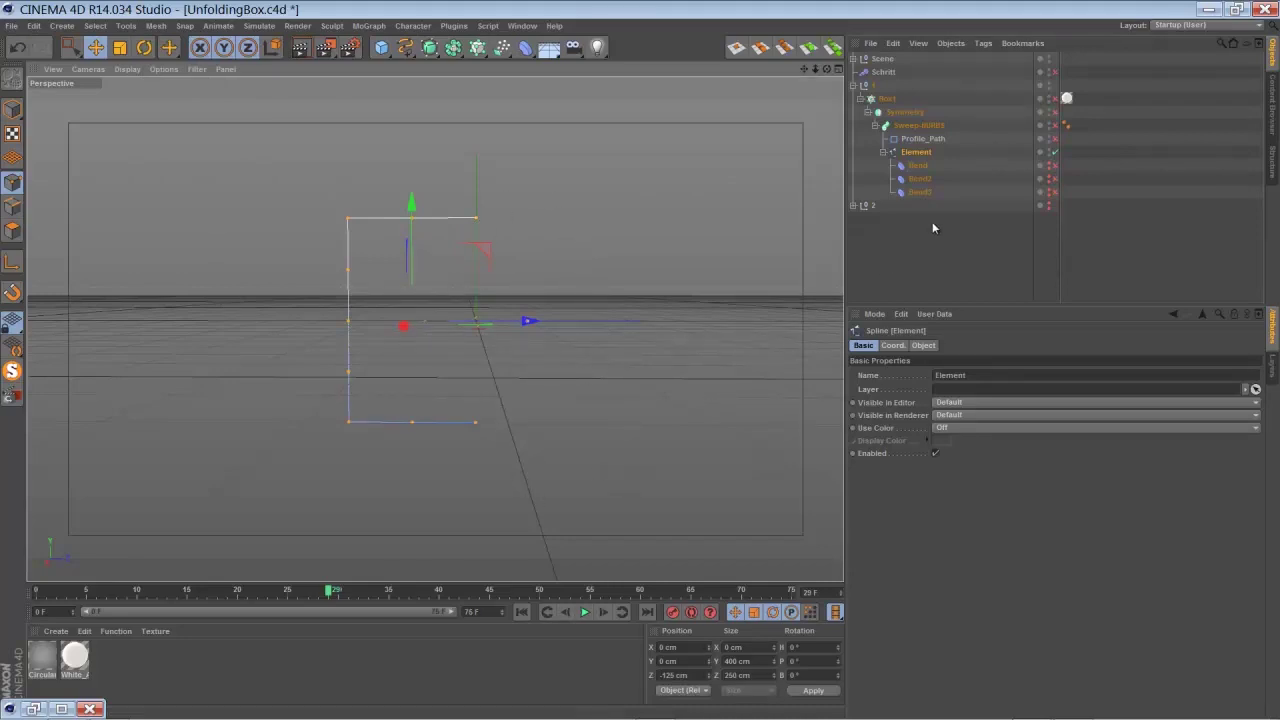
Enable the first Bend deformer under the Element spline so that its cage acts on the path
left_click(918, 166)
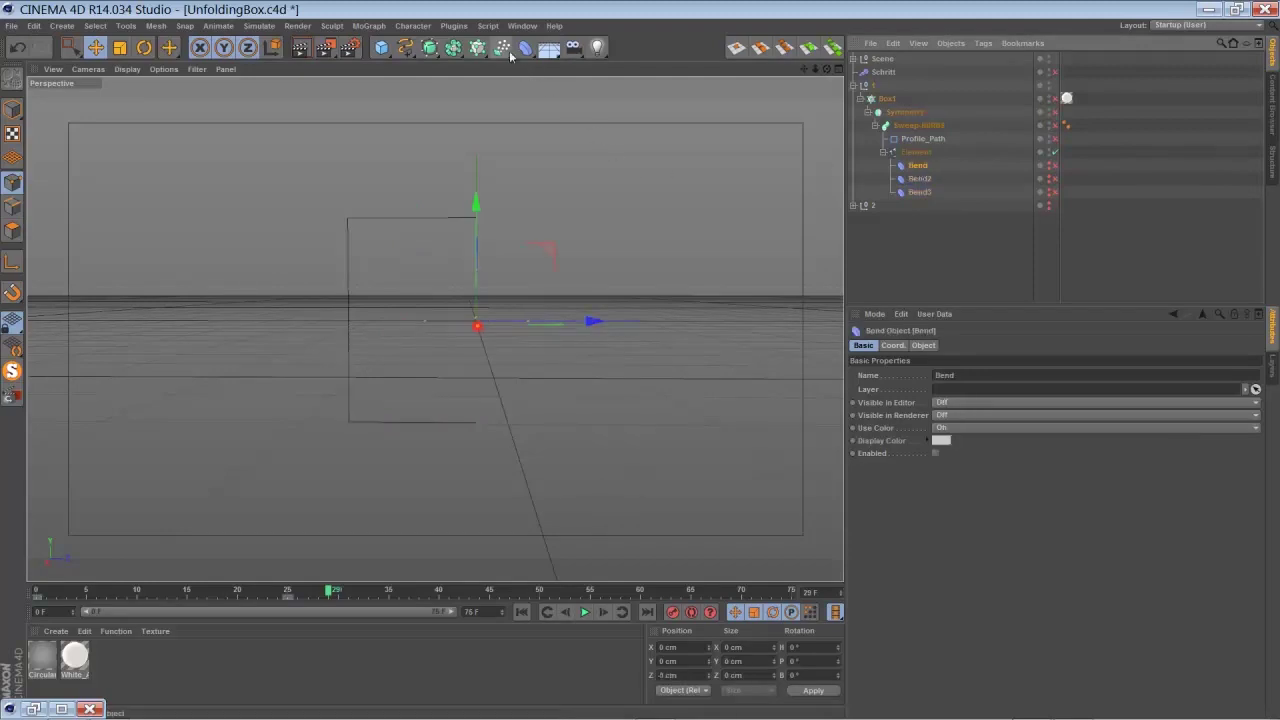
mouse_move(526, 55)
left_mouse_down()
mouse_move(567, 67)
mouse_move(526, 57)
left_mouse_up()
left_click(1049, 169, "ctrl")
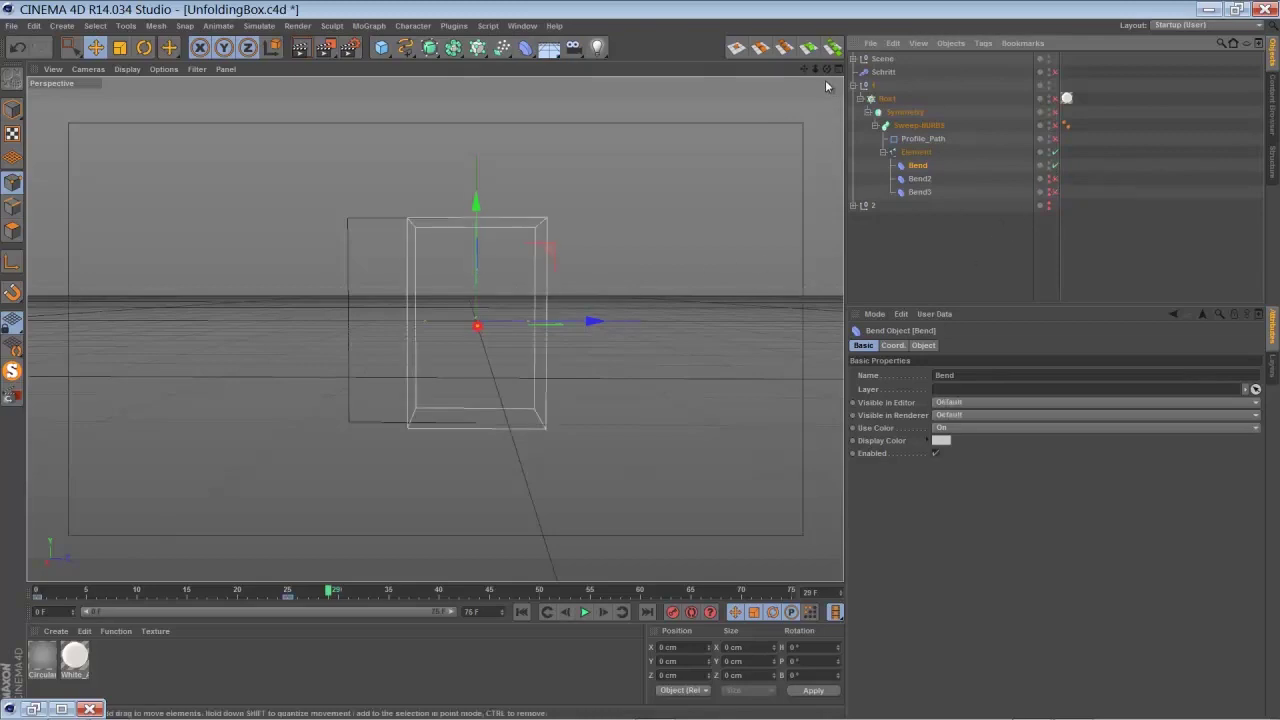
left_click_drag(816, 69, 641, 364)
left_click_drag(827, 69, 697, 137)
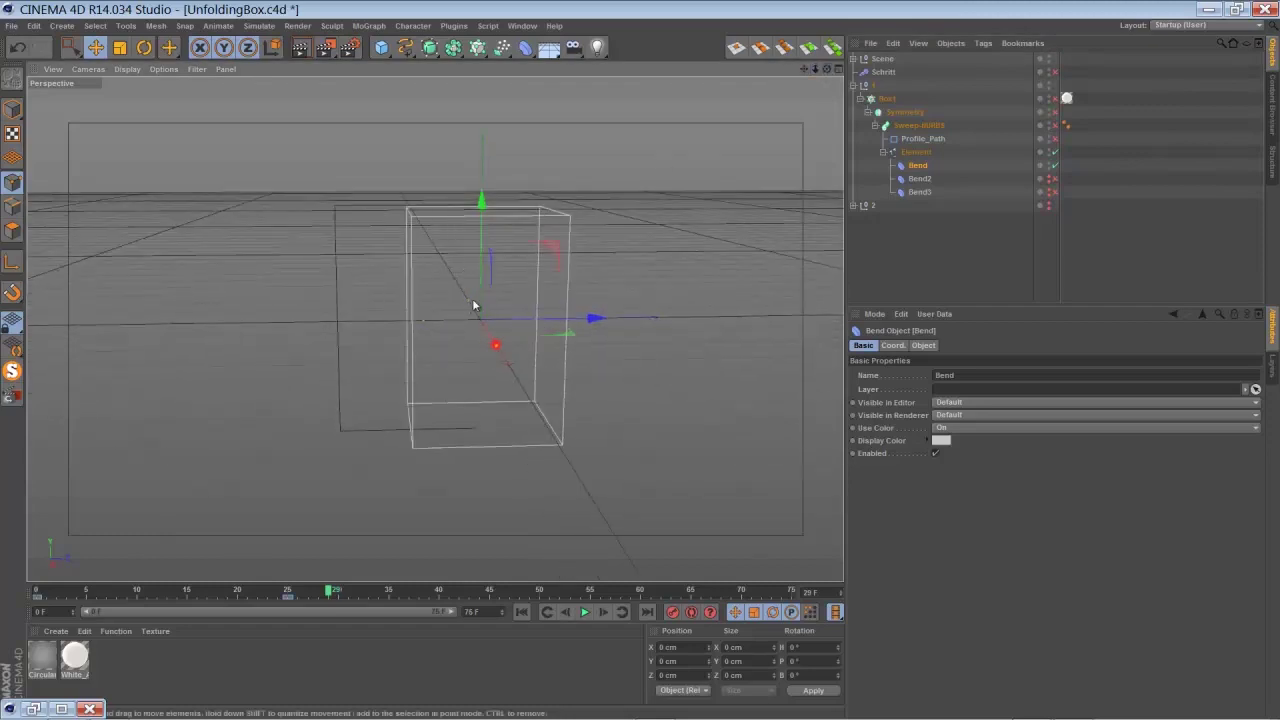
Compare the Bend cage with the Element spline in the Right view while scrubbing the animation back to frame 1
left_click(838, 70)
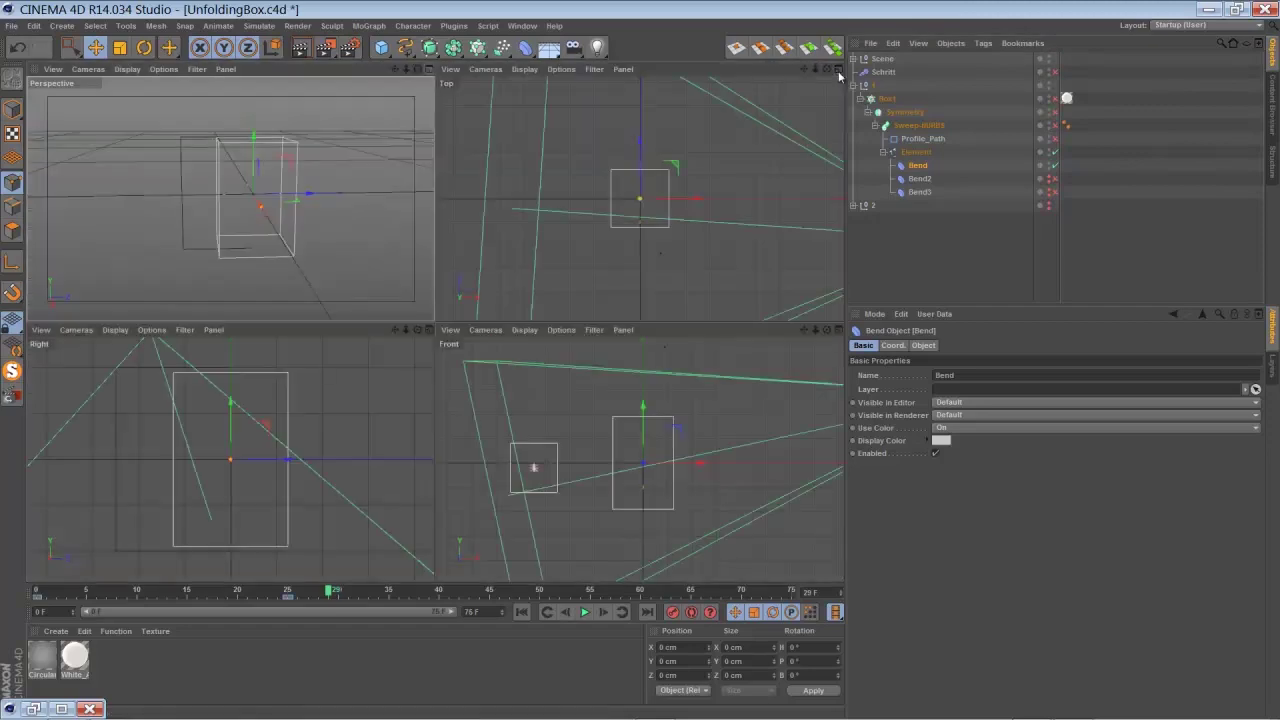
middle_click(428, 345)
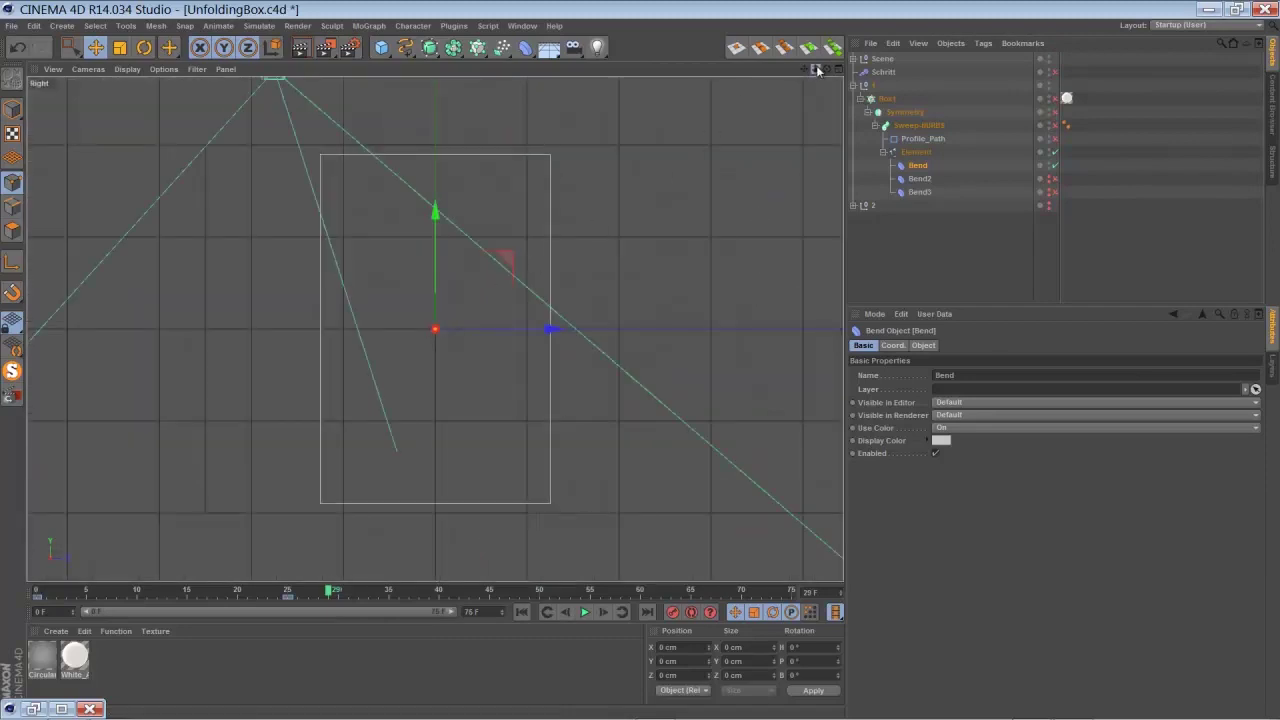
left_click_drag(816, 70, 644, 360)
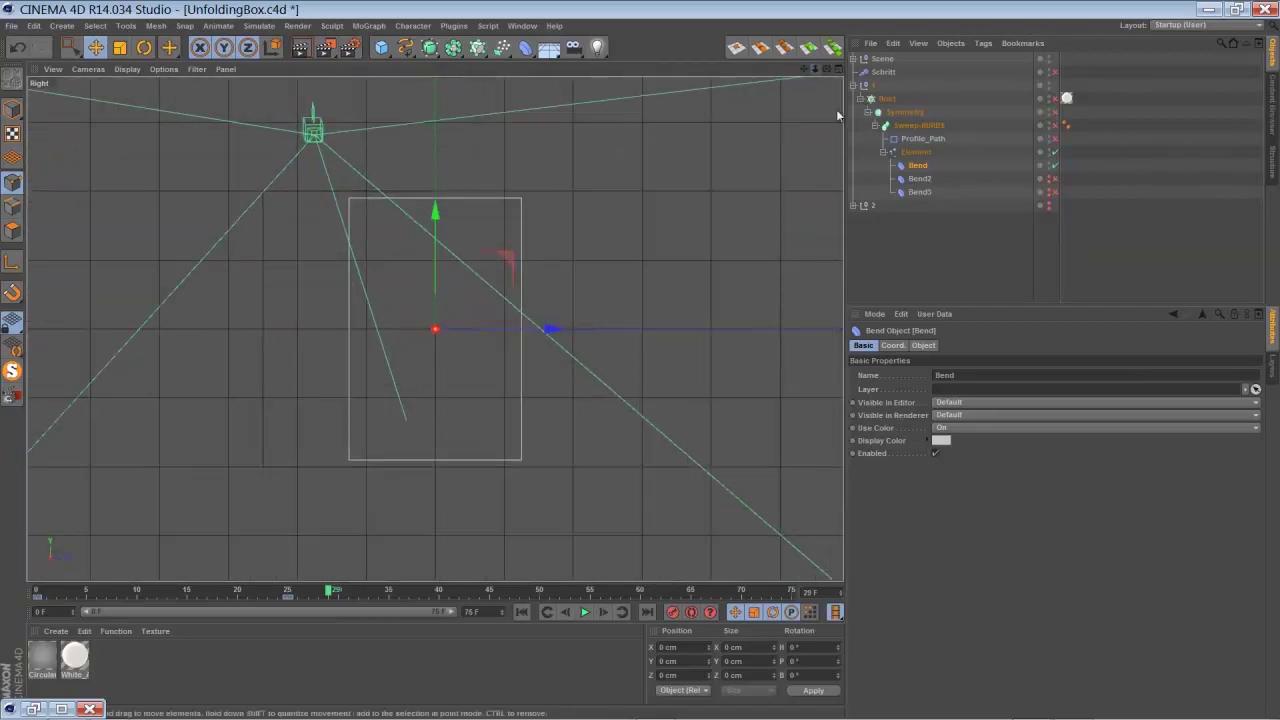
left_click(916, 151)
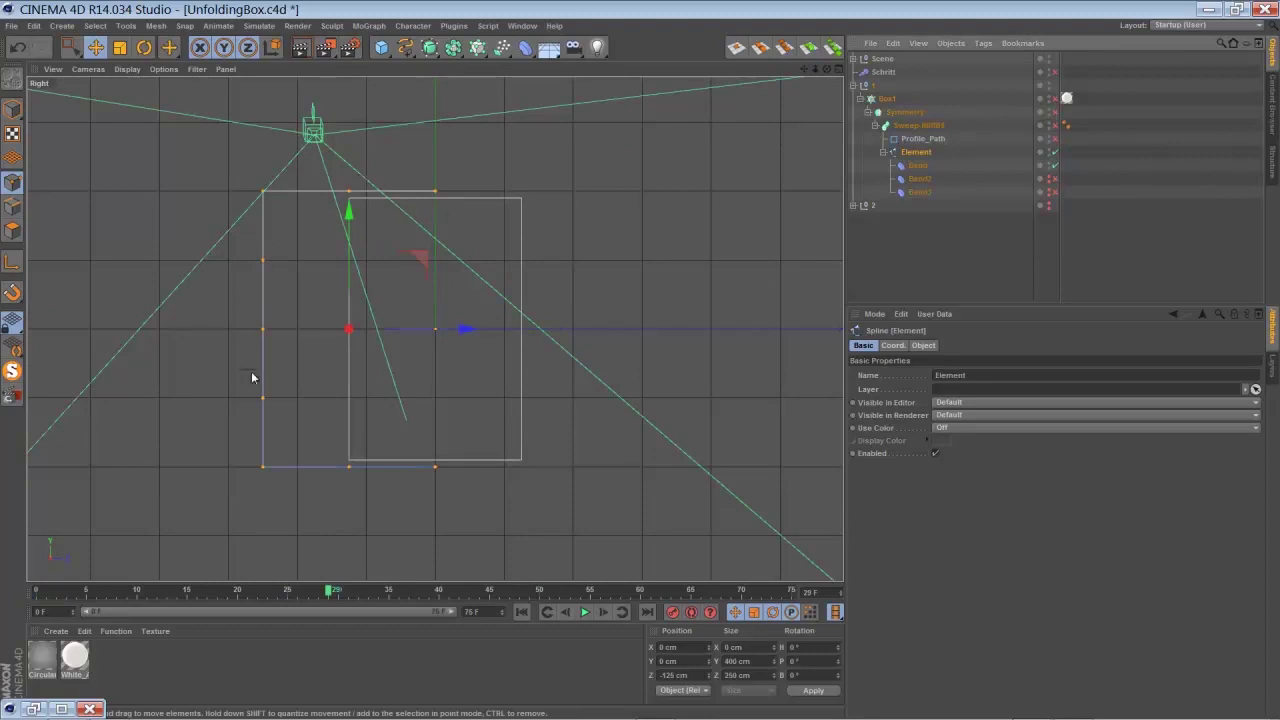
left_click(917, 165)
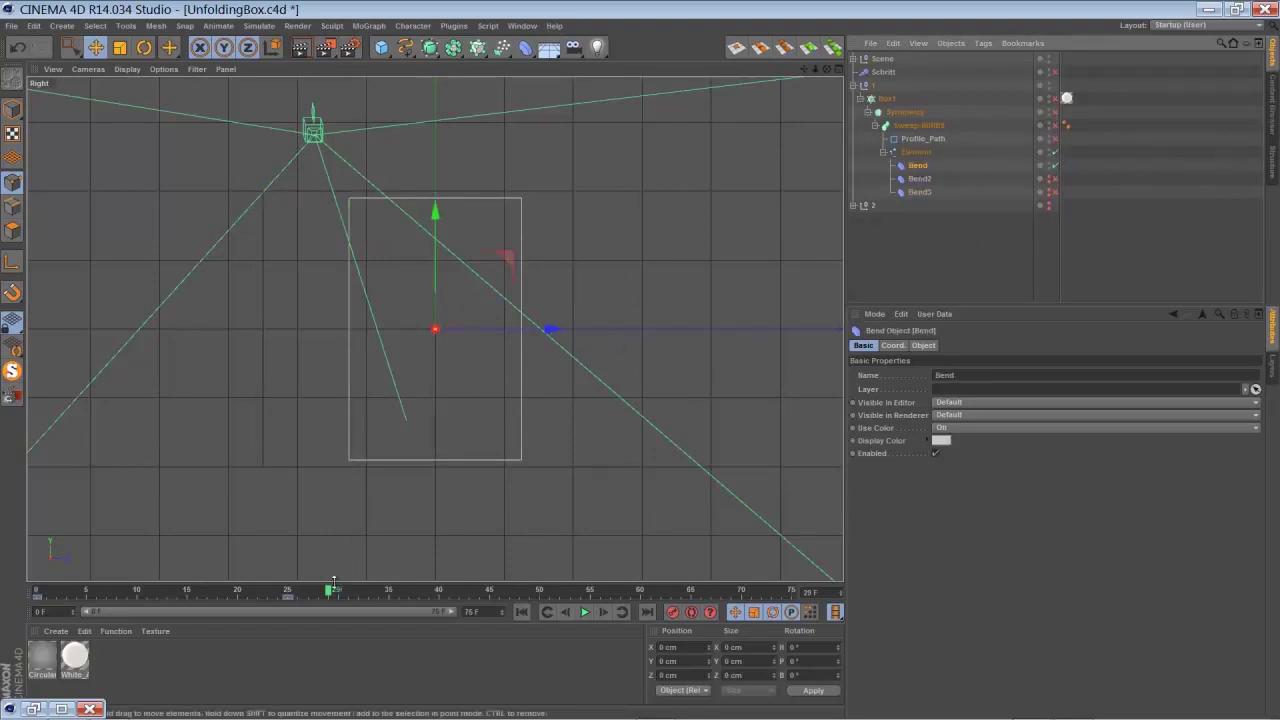
left_click_drag(333, 588, 205, 607)
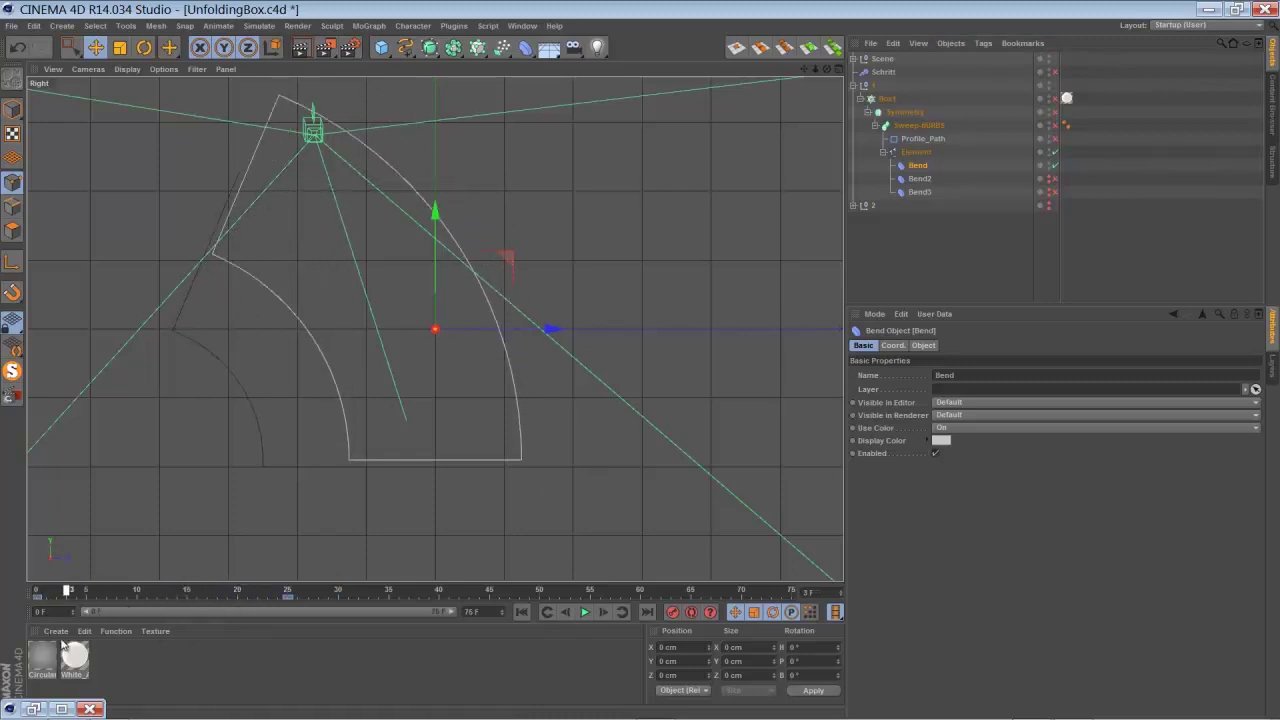
left_click_drag(62, 643, 47, 642)
Scrub the Bend animation to frame 25 in the Perspective view and examine the deformer's object properties
left_click(838, 69)
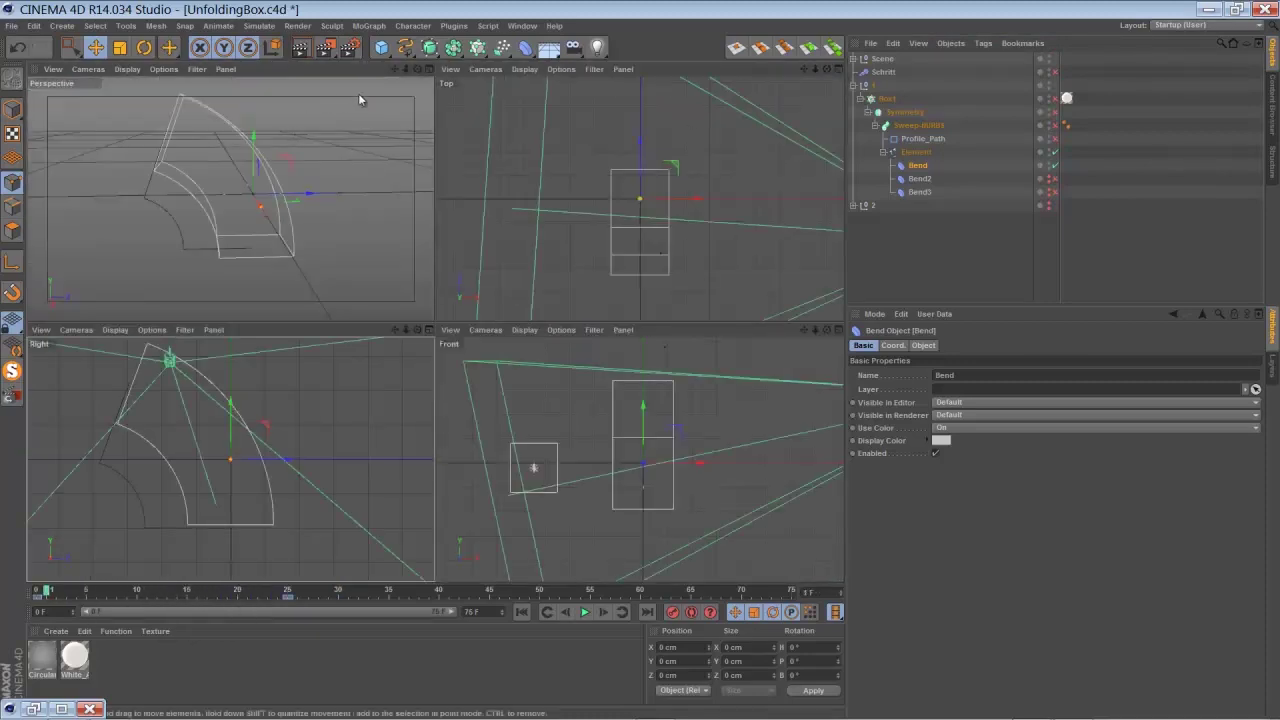
middle_click(428, 80)
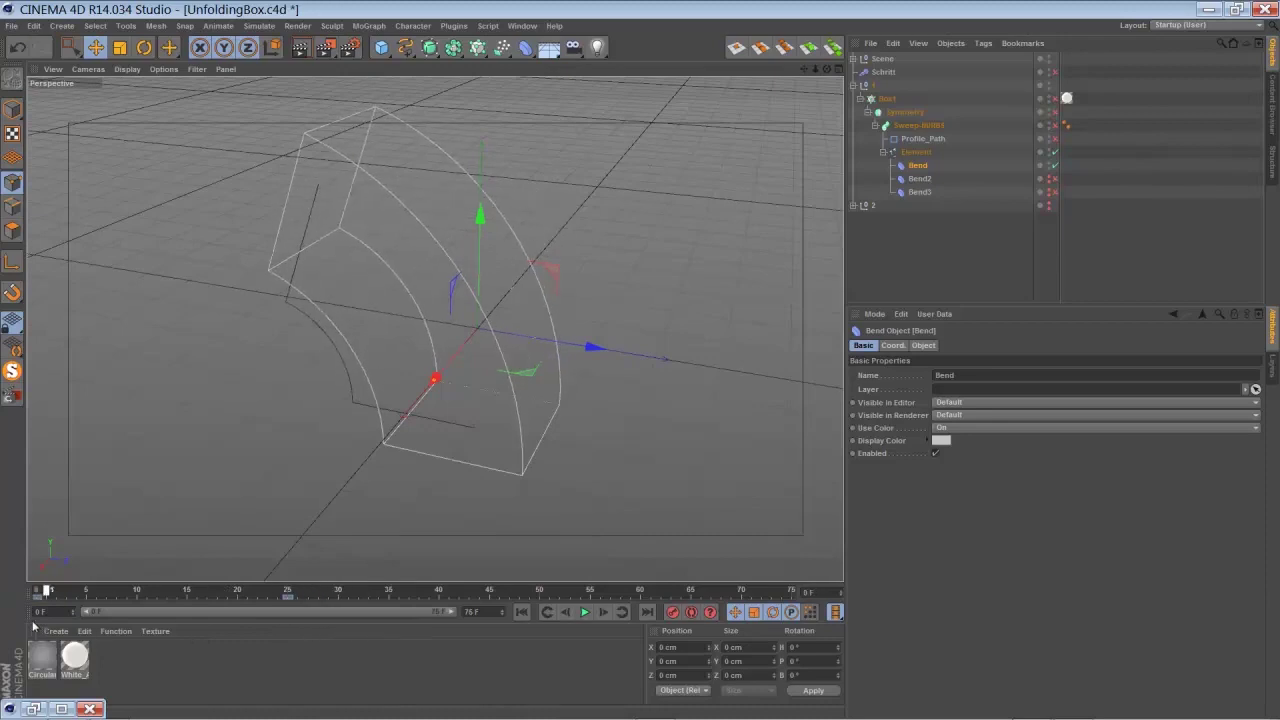
left_click_drag(33, 623, 291, 642)
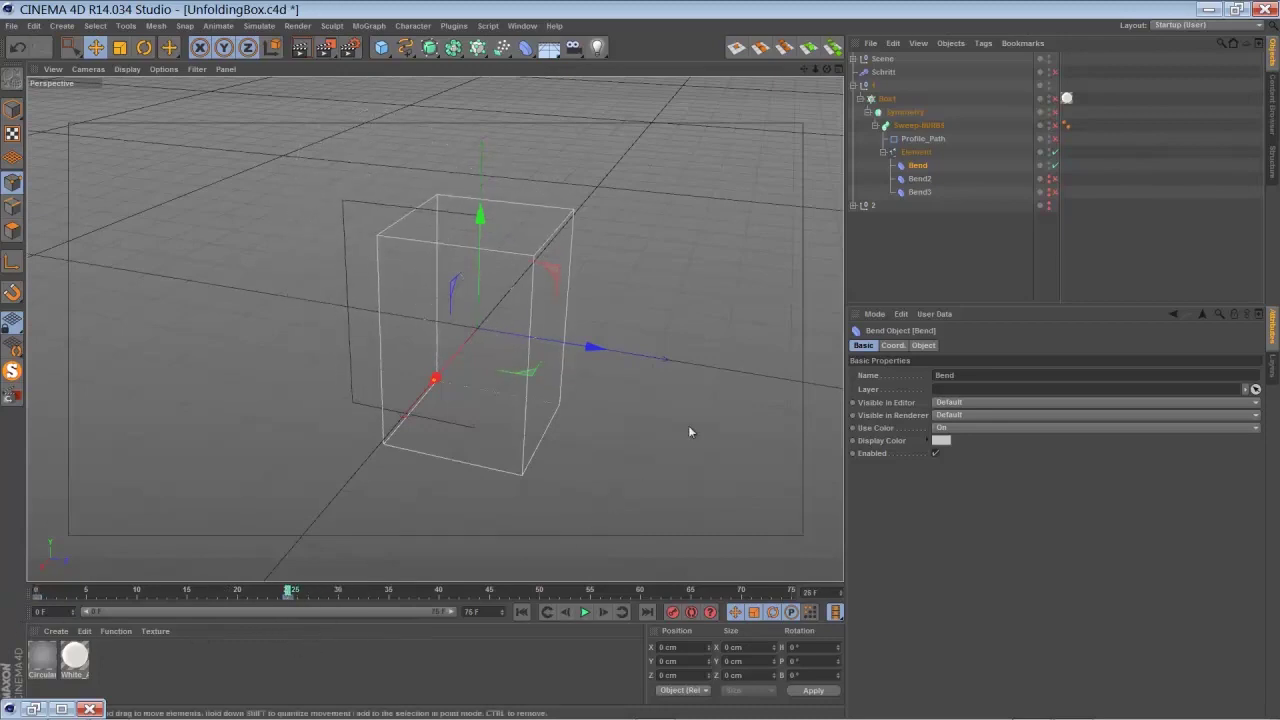
left_click(921, 345)
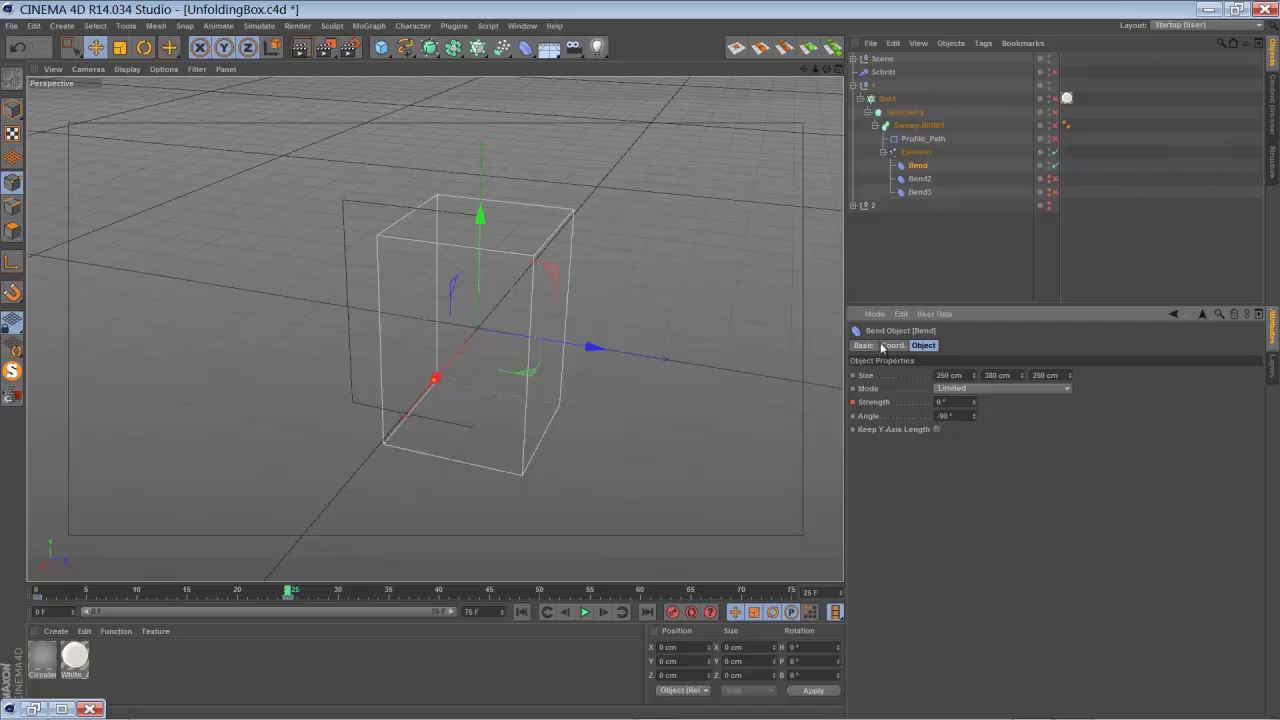
Enable the Bend2 deformer on the Element spline
left_click(920, 179)
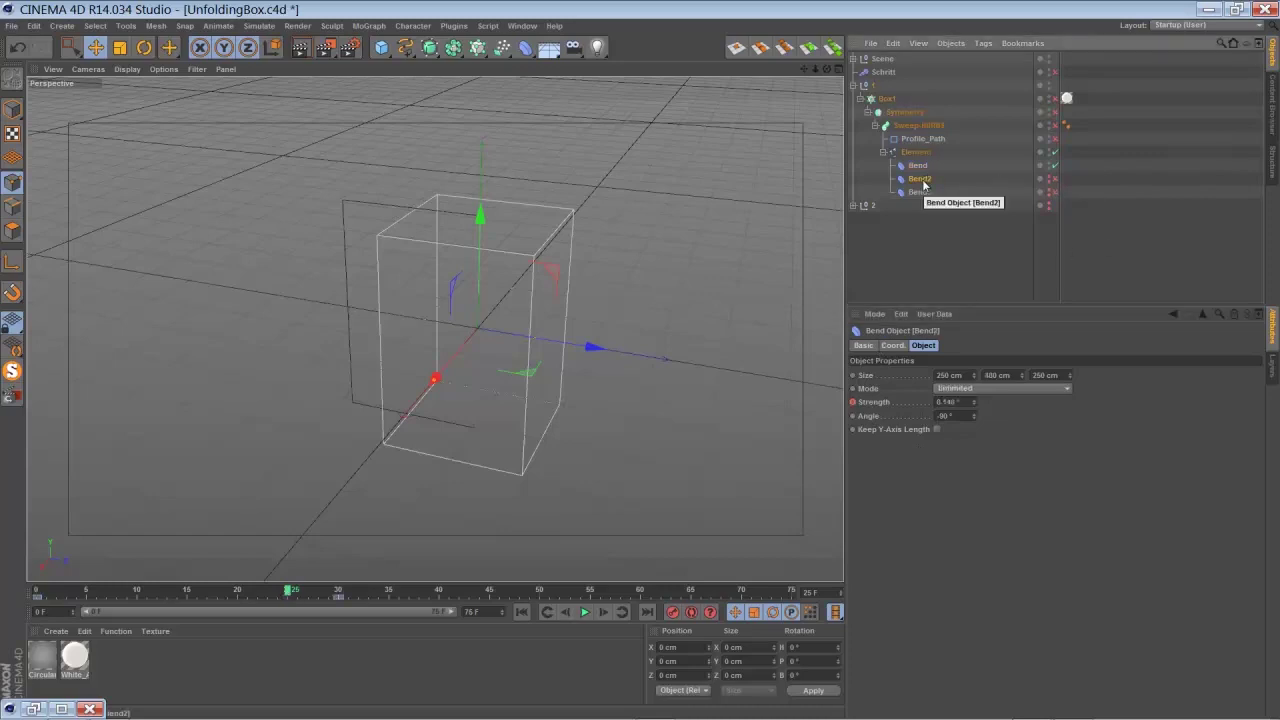
left_click(1050, 180)
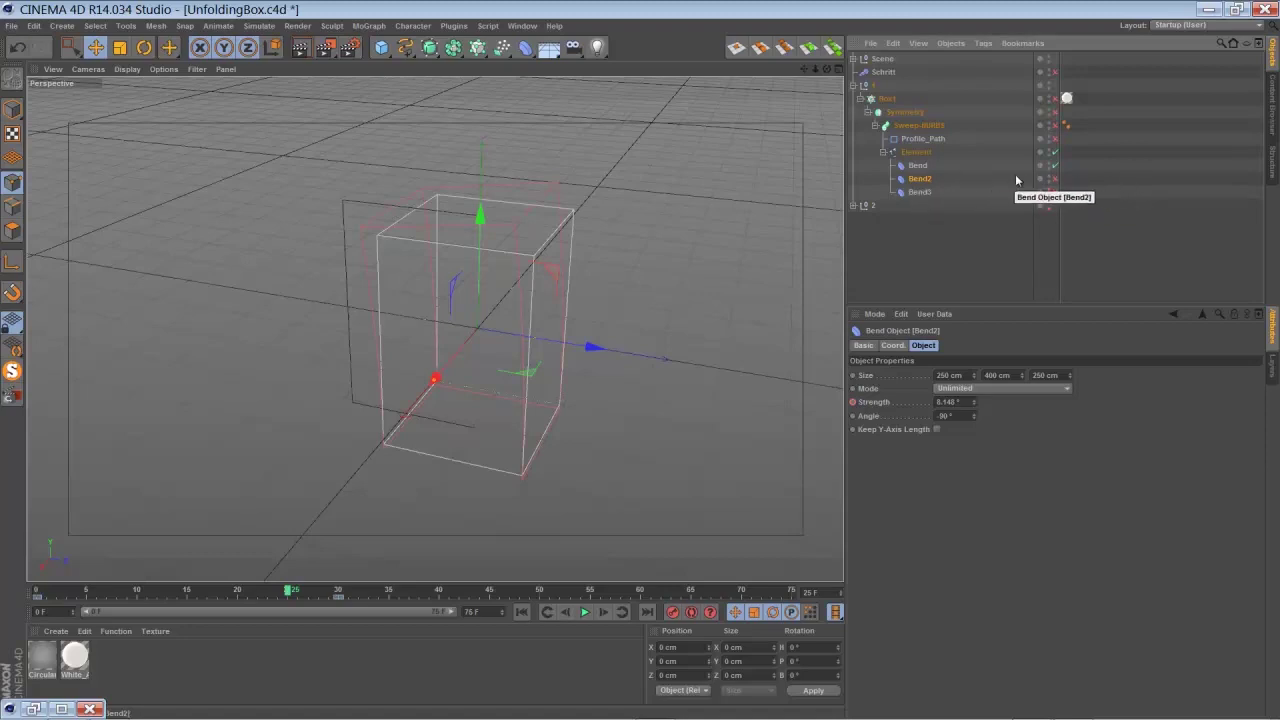
left_click(1054, 178)
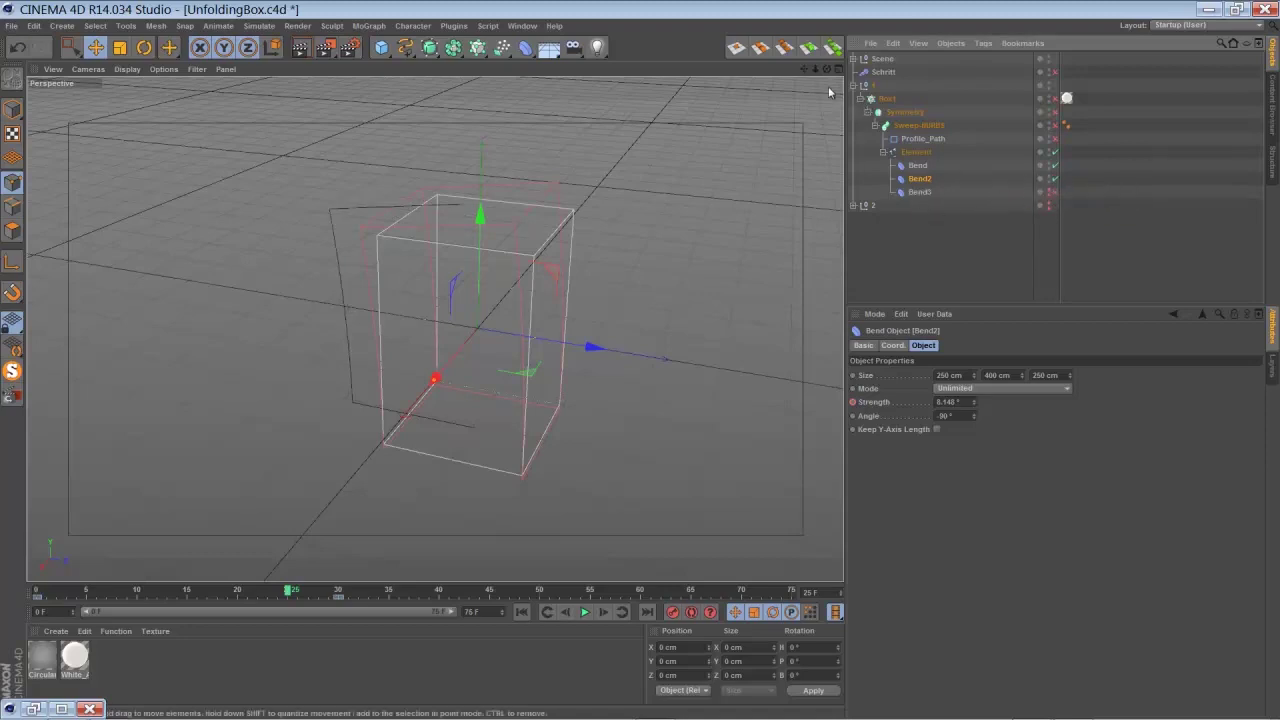
left_click_drag(827, 69, 638, 366)
Review Bend2's basic and object properties, and scrub to frame 17 to examine its effect on the spline
left_click(920, 181)
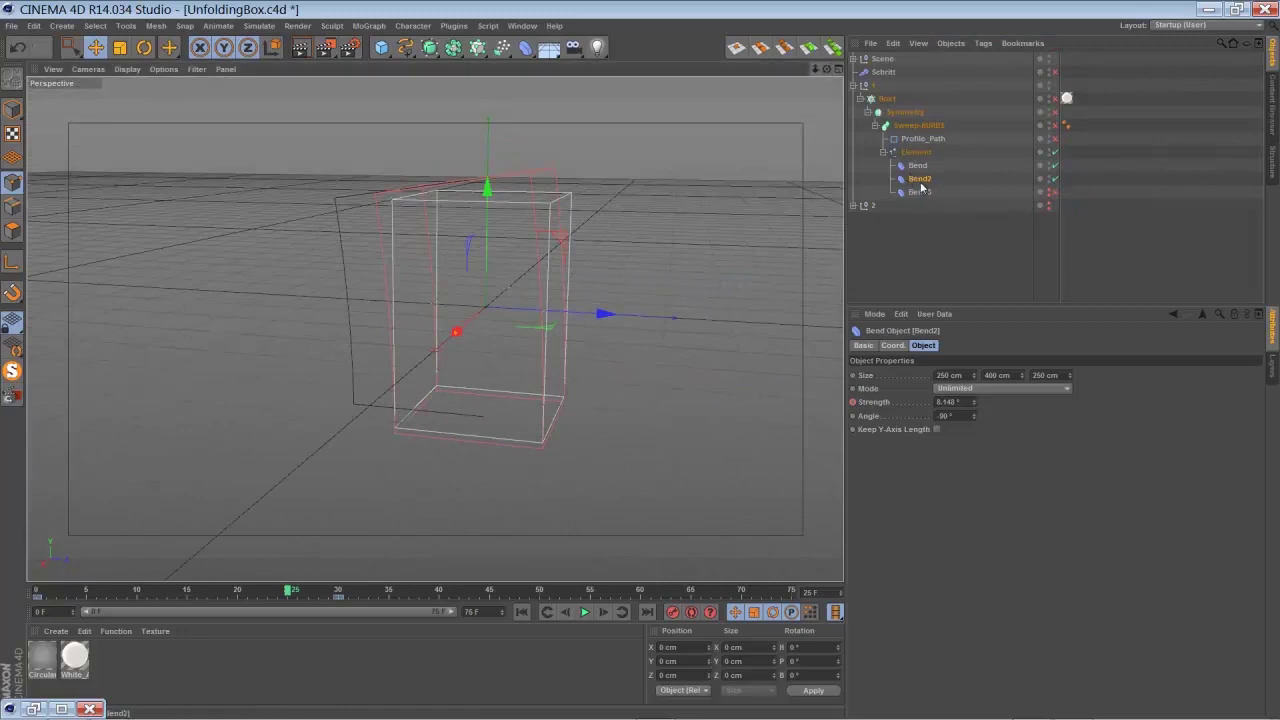
left_click(895, 345)
left_click(866, 345)
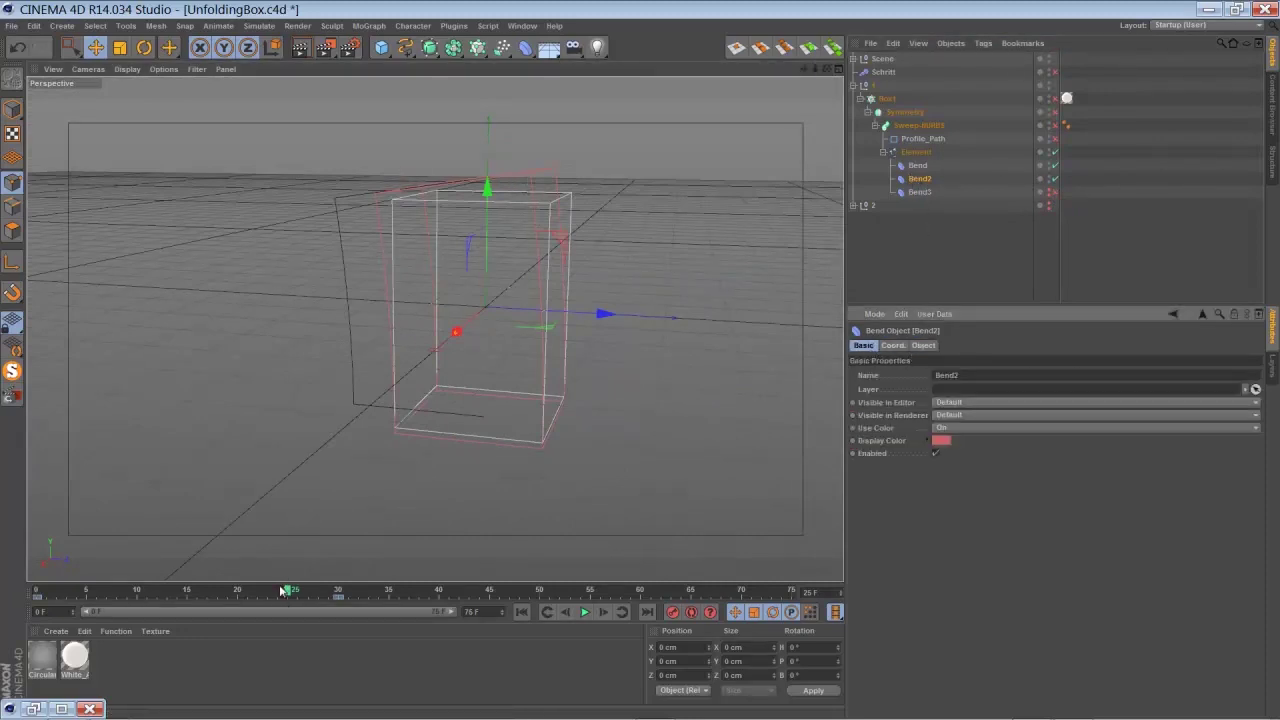
left_click_drag(289, 595, 209, 614)
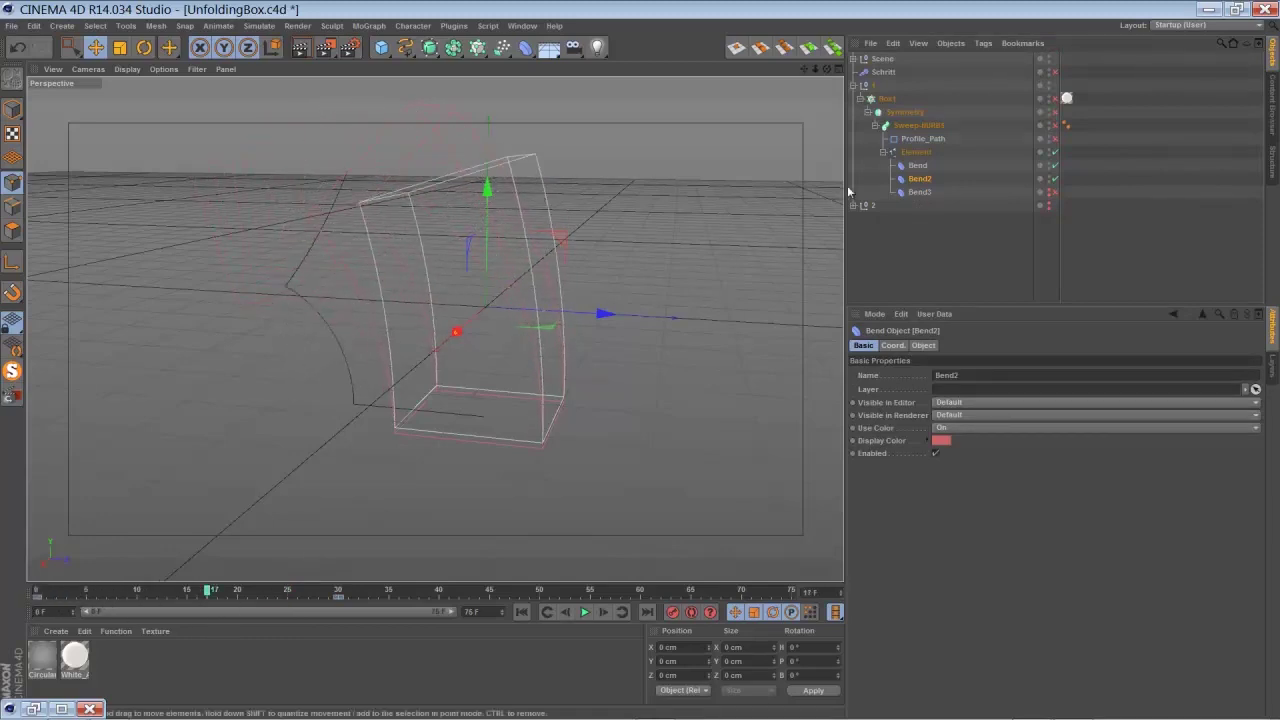
left_click(923, 346)
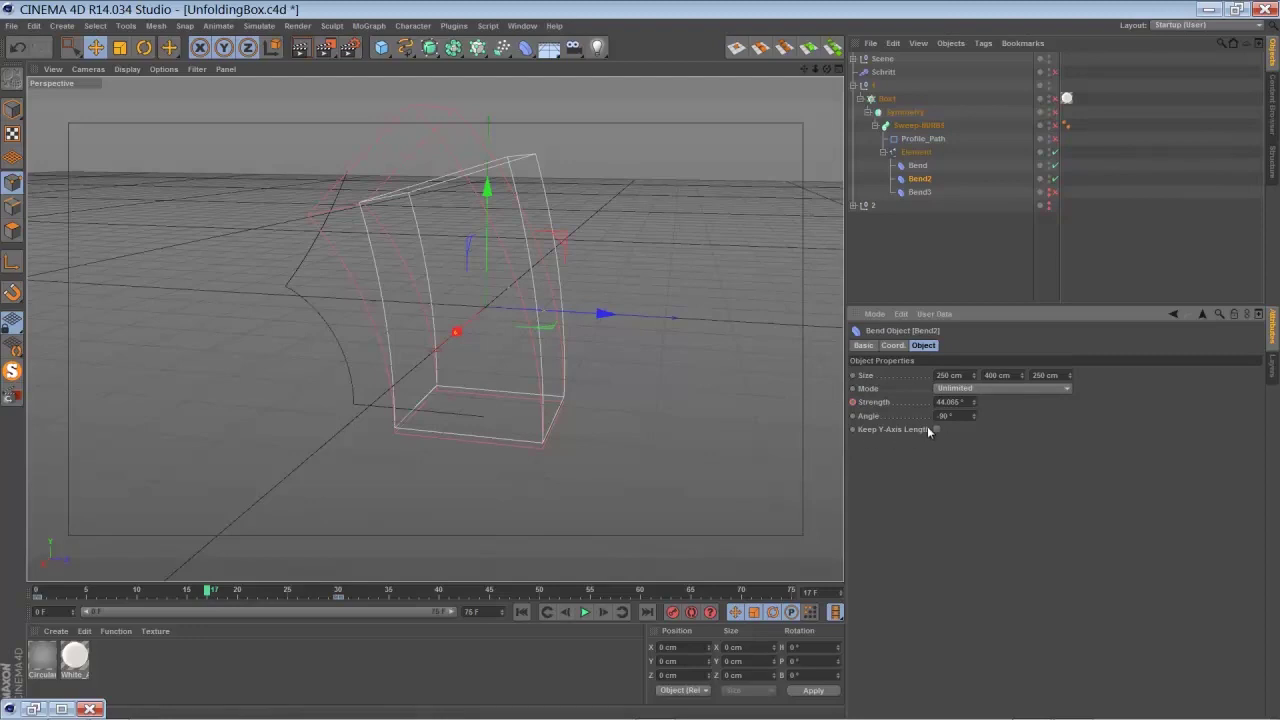
Scrub to frame 0 and on to frame 9 to examine how Bend and Bend2 together curl the spline
left_click(918, 166)
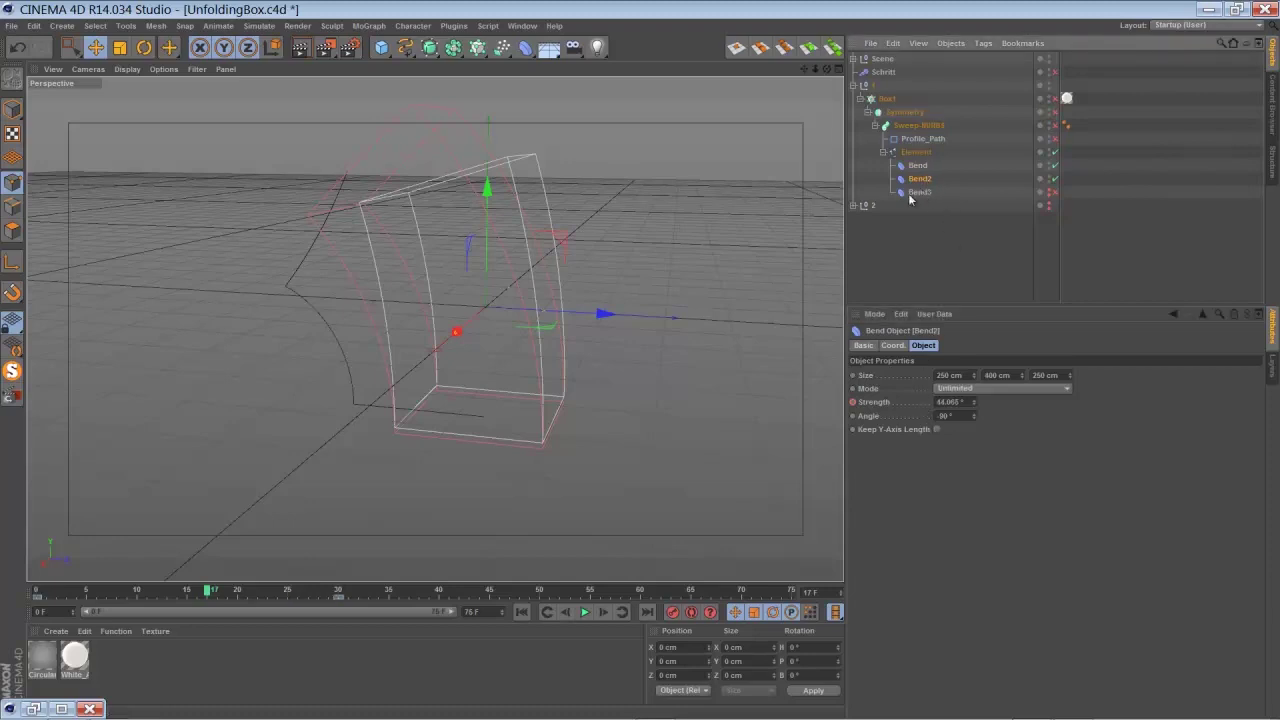
left_click_drag(207, 596, 38, 612)
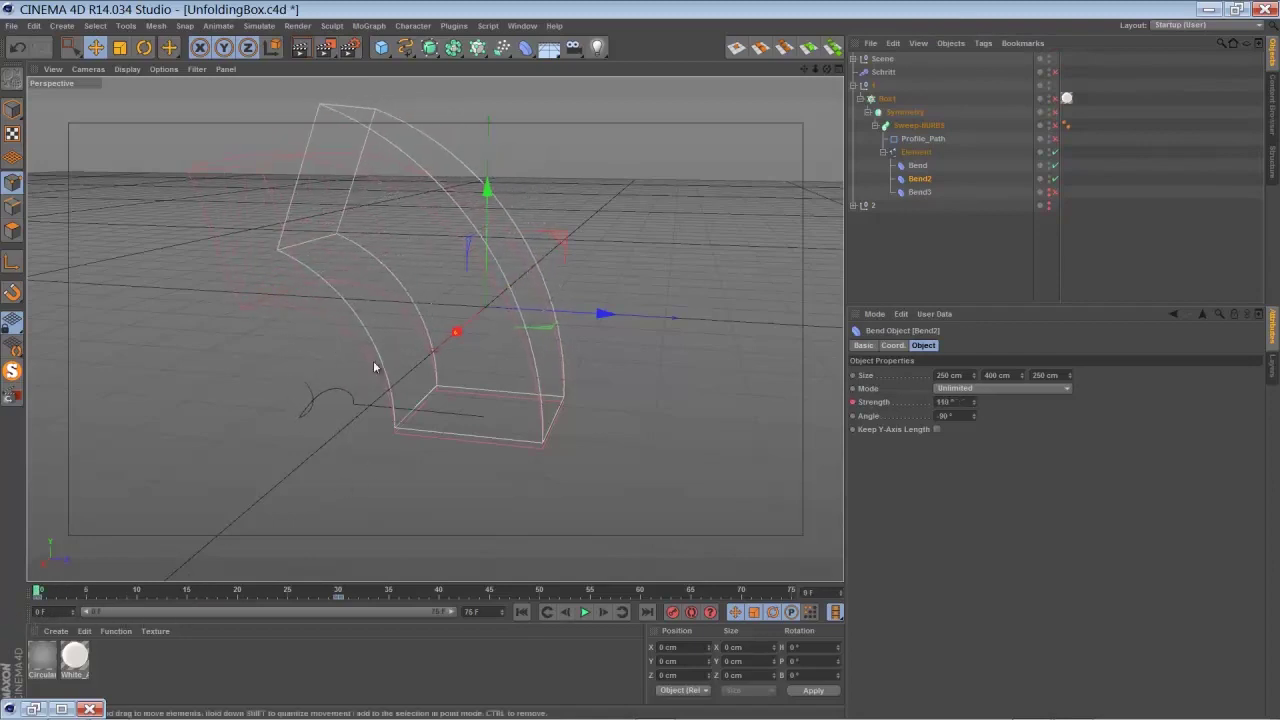
left_click_drag(829, 66, 616, 267)
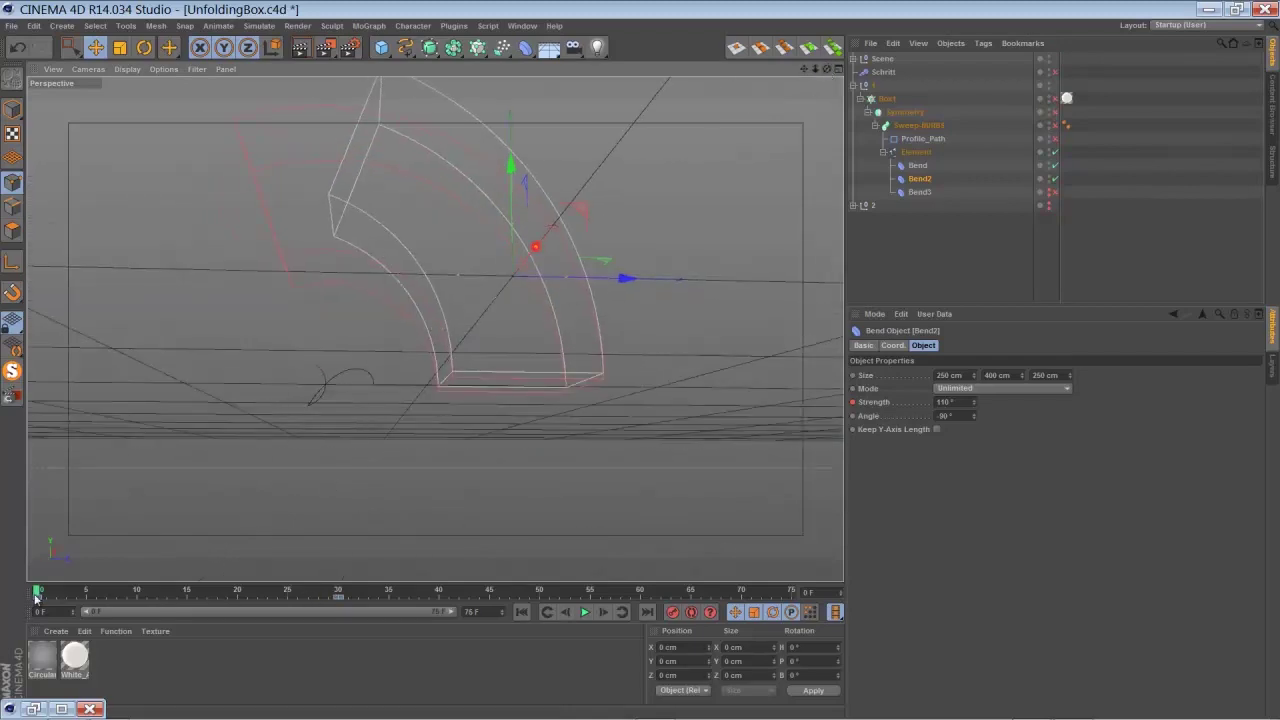
mouse_move(35, 598)
left_mouse_down()
mouse_move(142, 598)
mouse_move(36, 598)
left_mouse_up()
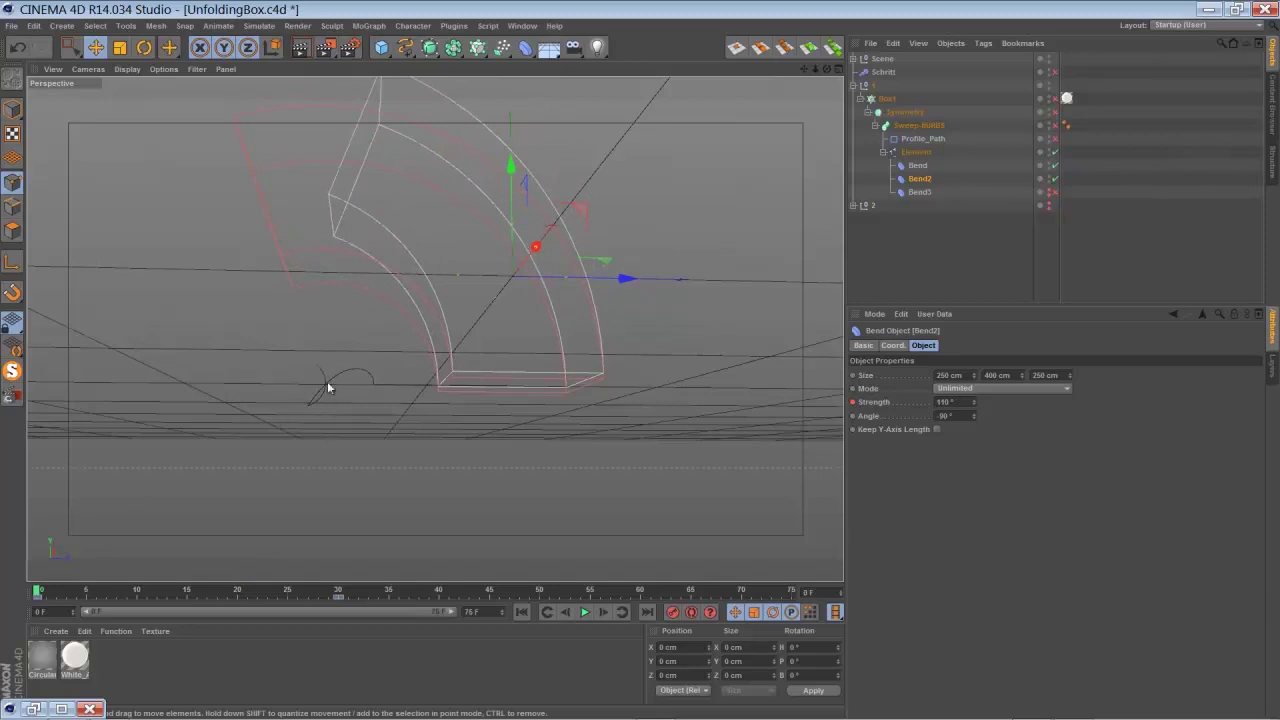
left_click_drag(35, 596, 126, 592)
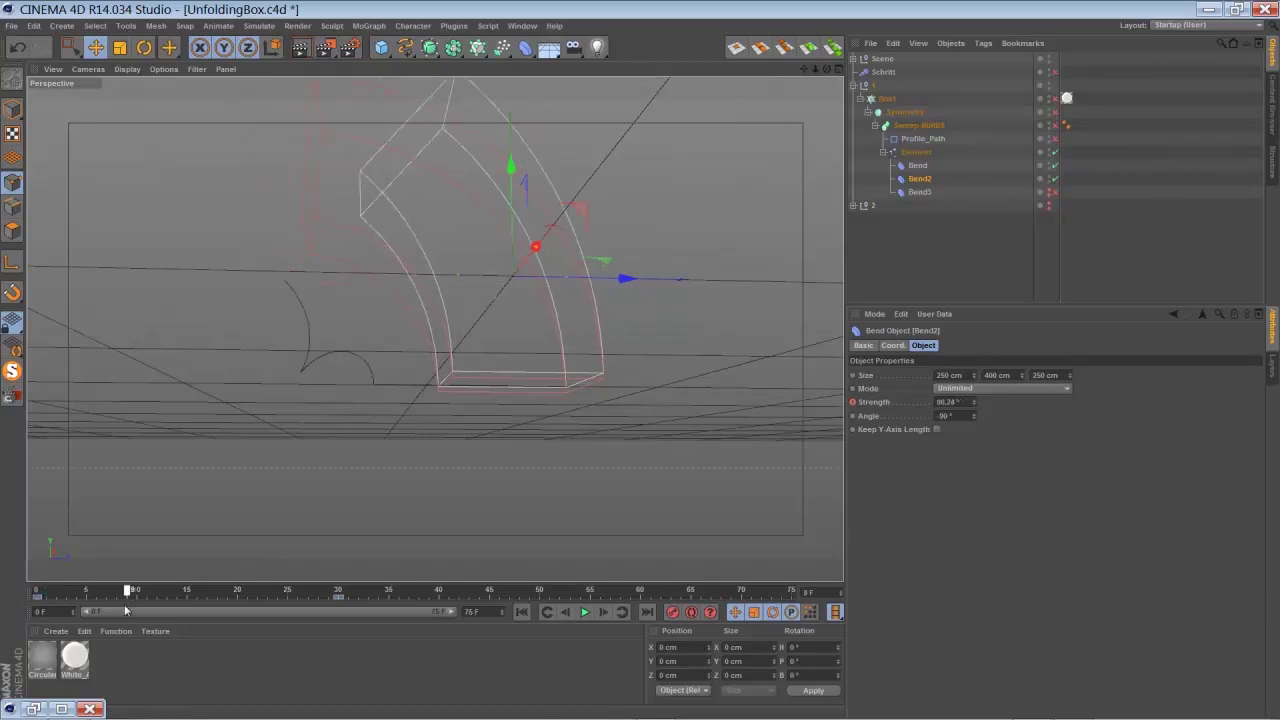
Enable the Bend3 deformer and scrub to frame 24 to check the combined bending of the spline
left_click_drag(806, 70, 630, 419)
left_click_drag(828, 70, 640, 363)
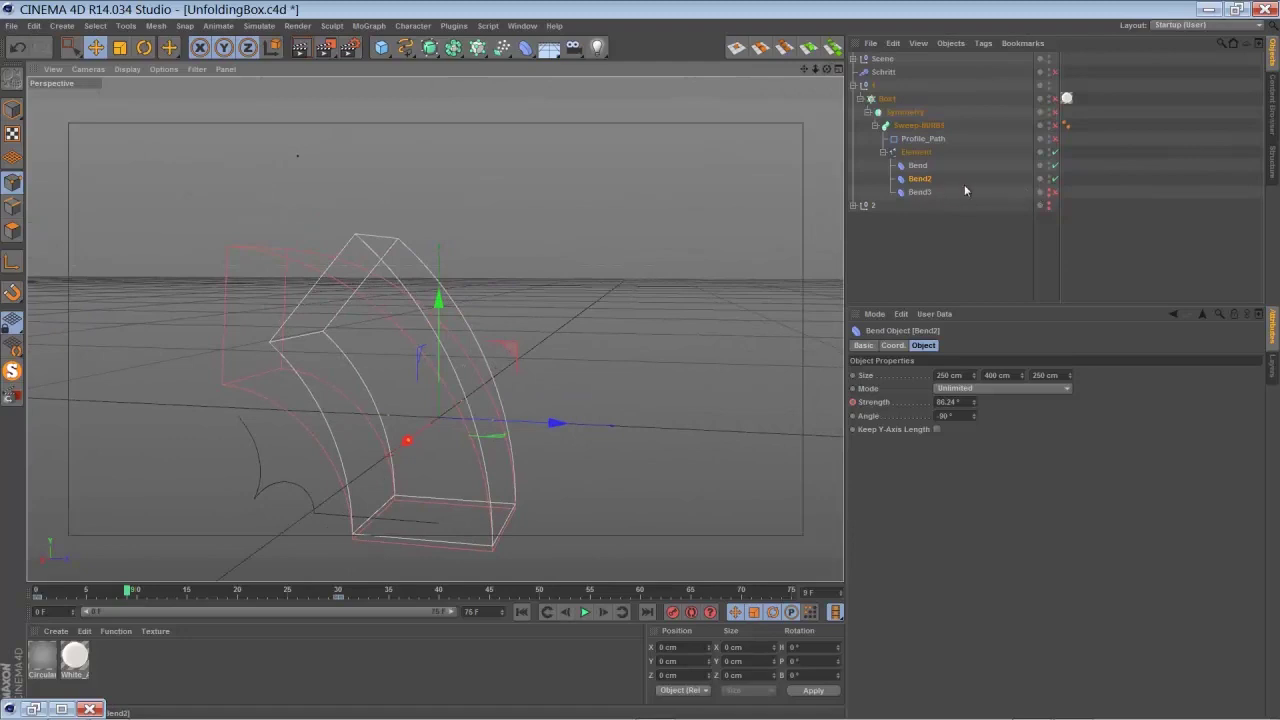
left_click(1053, 193)
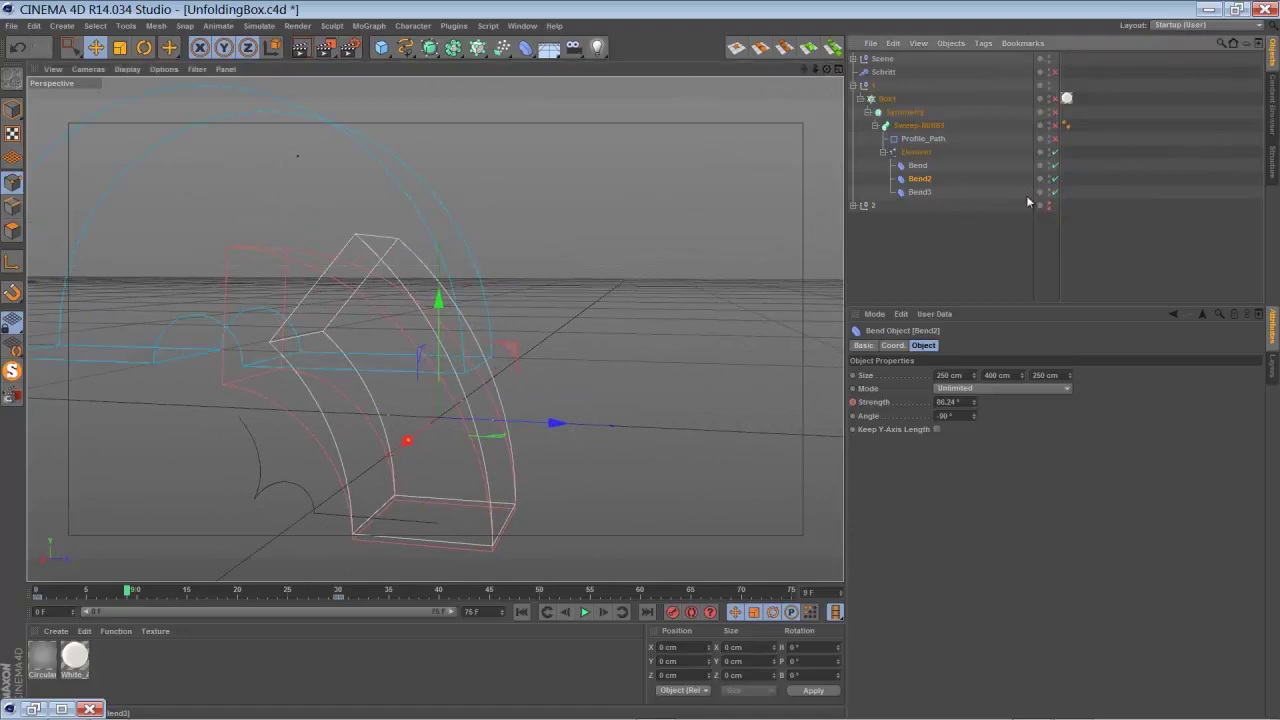
left_click_drag(826, 69, 309, 292)
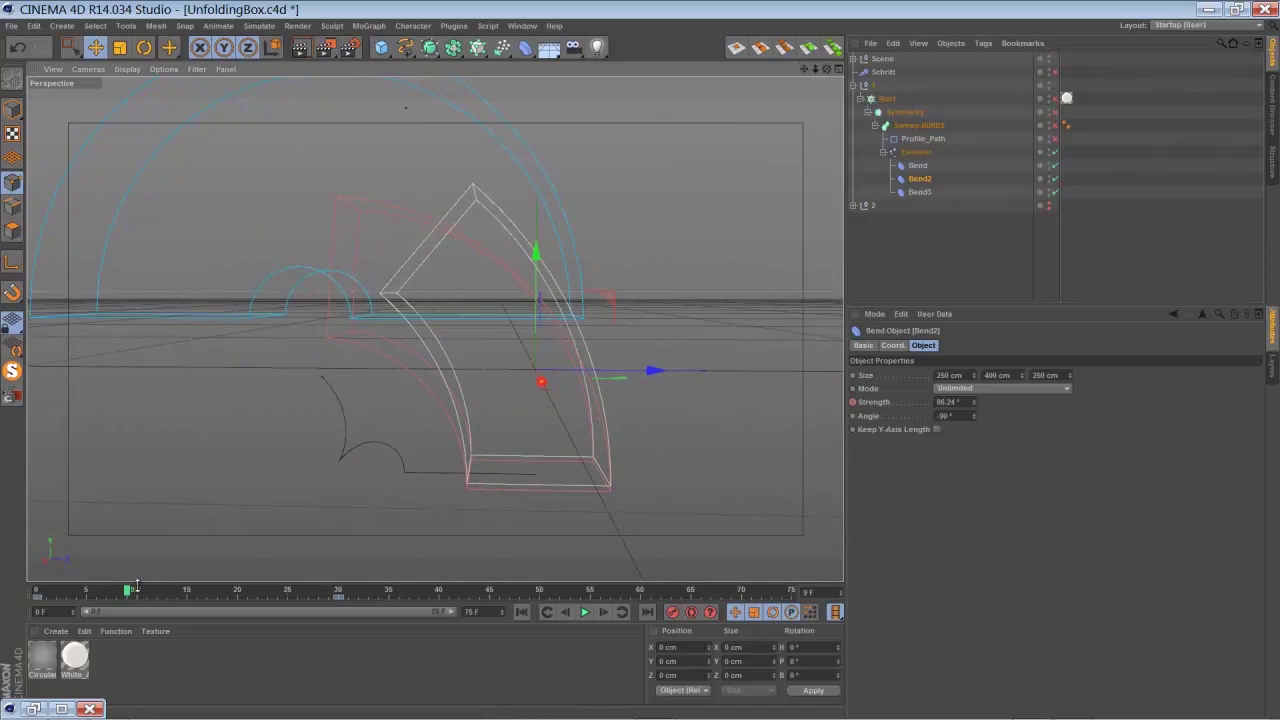
left_click_drag(128, 592, 280, 591)
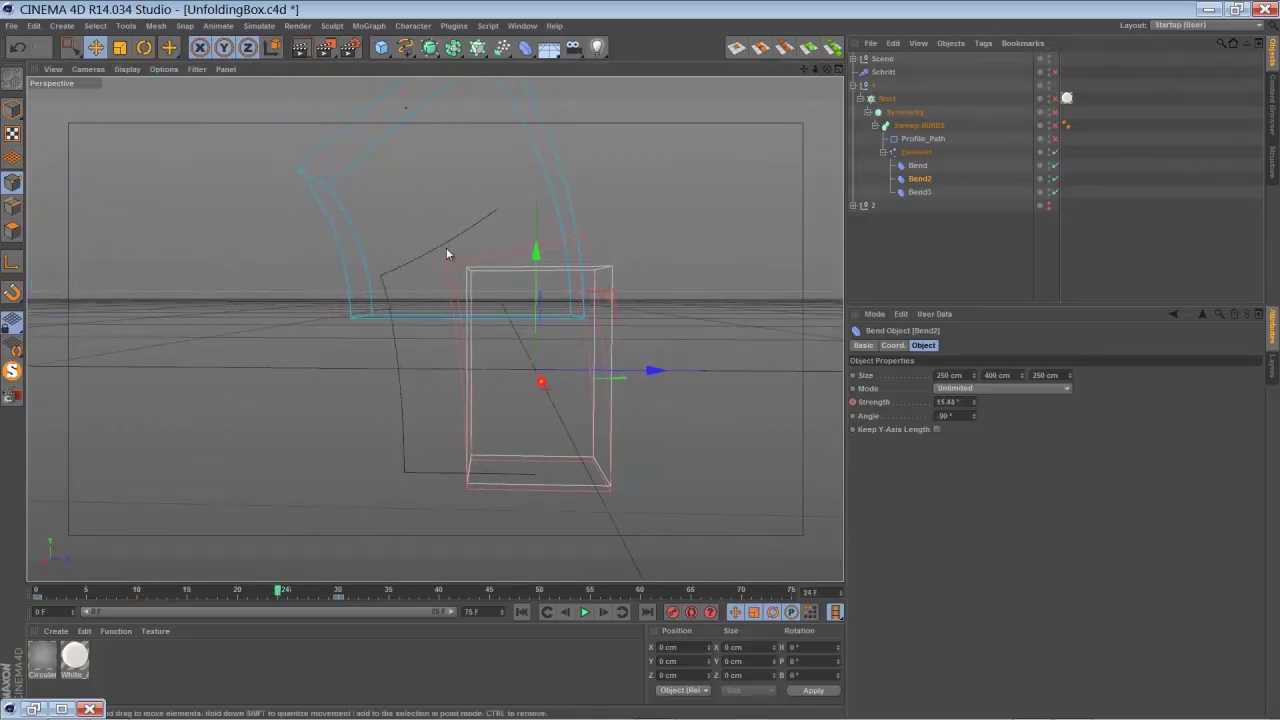
Set the Bend3 deformer's mode to Limited and scrub back to frame 17 to check the spline's bending
left_click(274, 593)
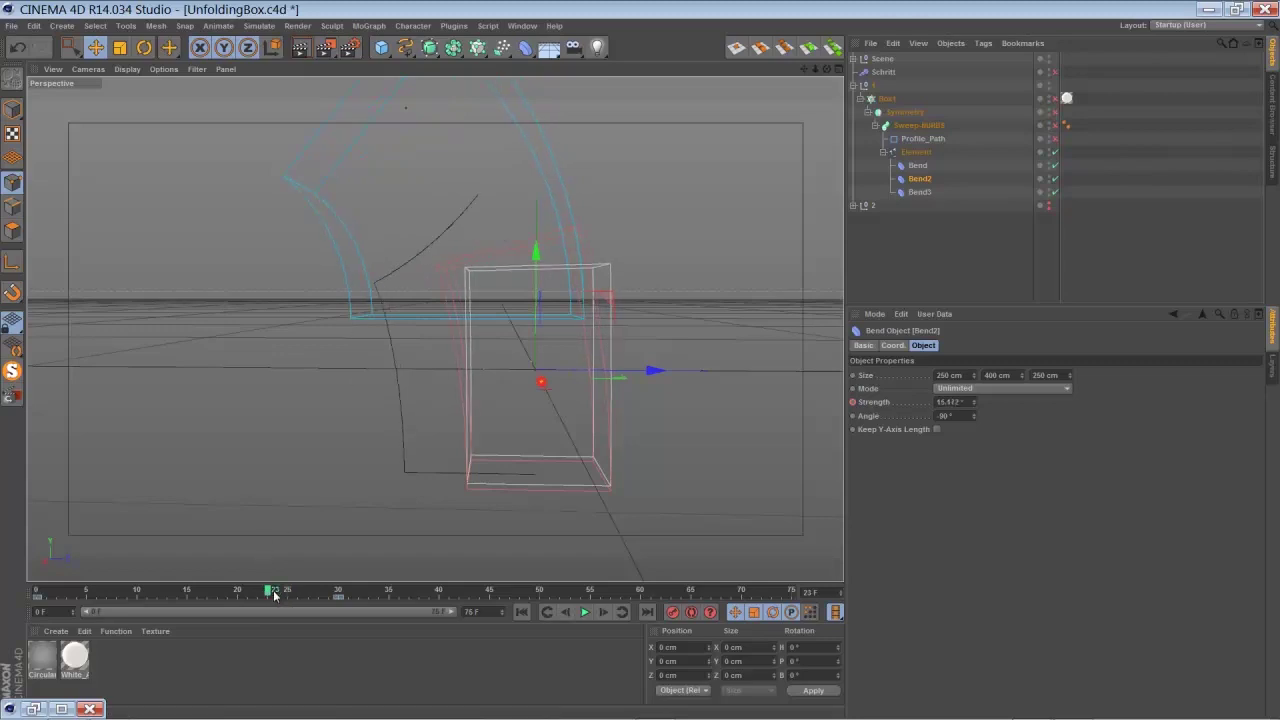
mouse_move(258, 594)
left_mouse_down()
mouse_move(298, 593)
mouse_move(280, 593)
left_mouse_up()
left_click(919, 192)
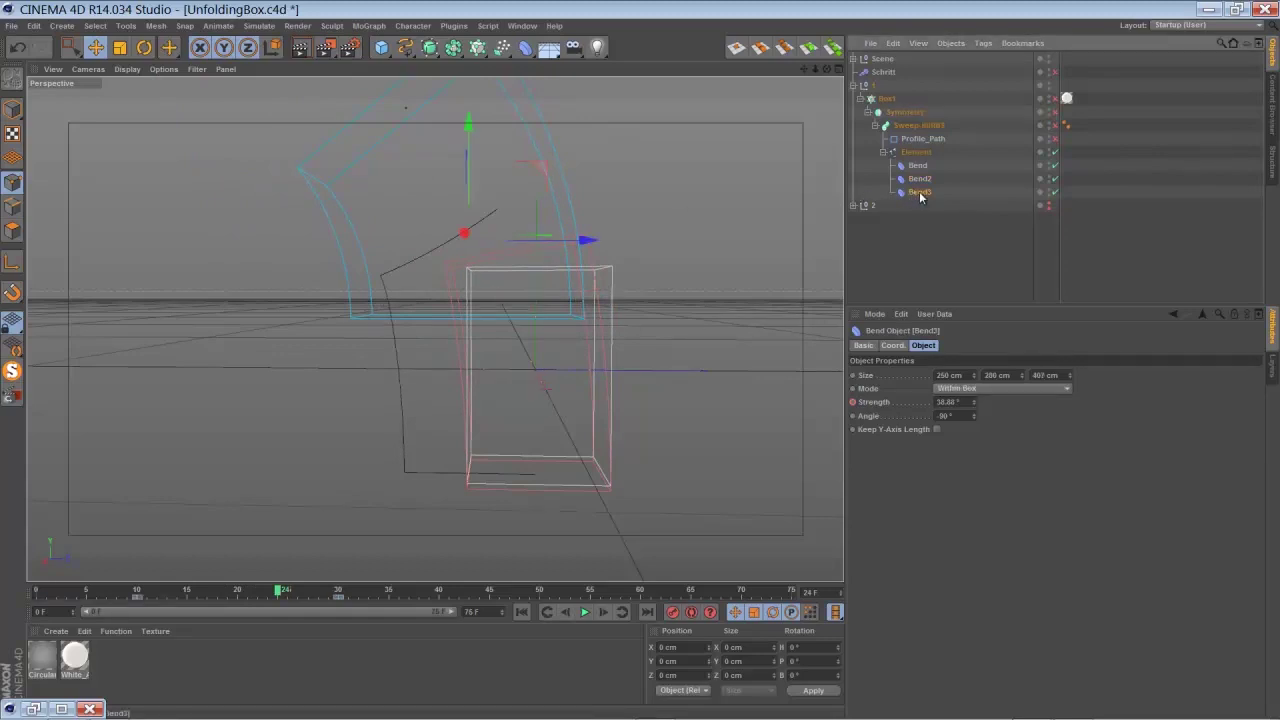
left_click(950, 389)
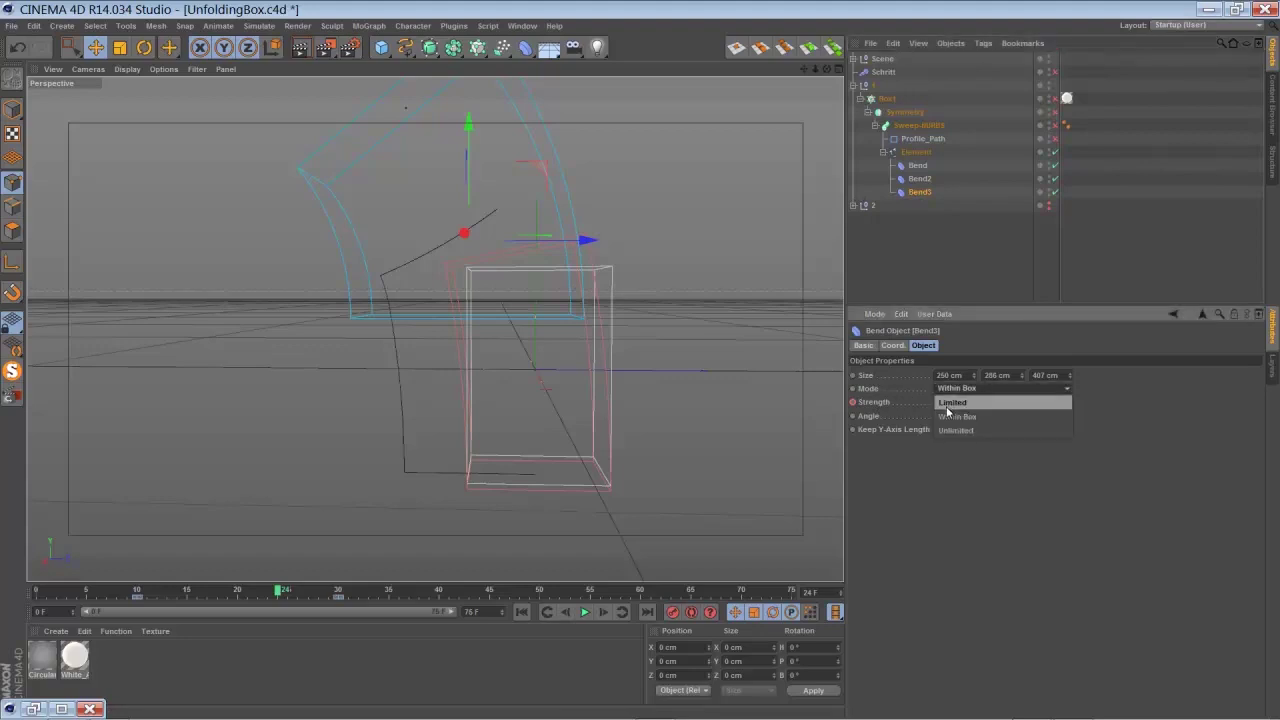
left_click(945, 395)
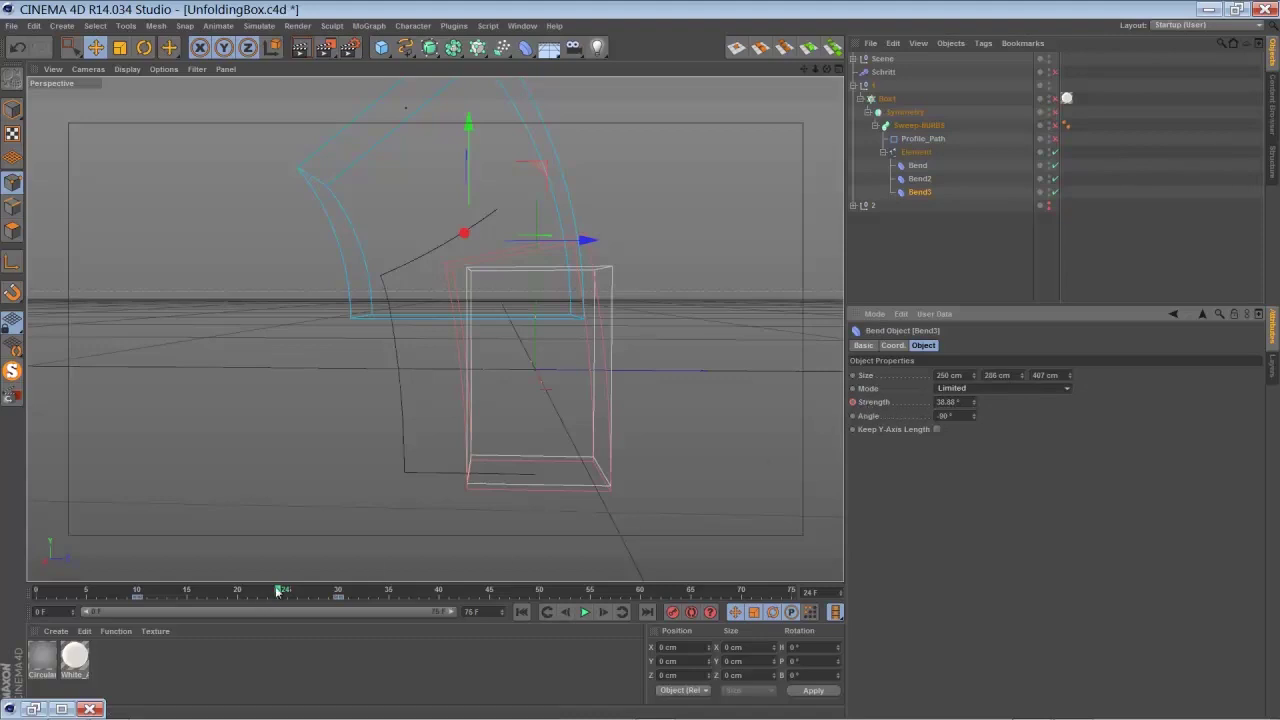
left_click_drag(277, 592, 212, 578)
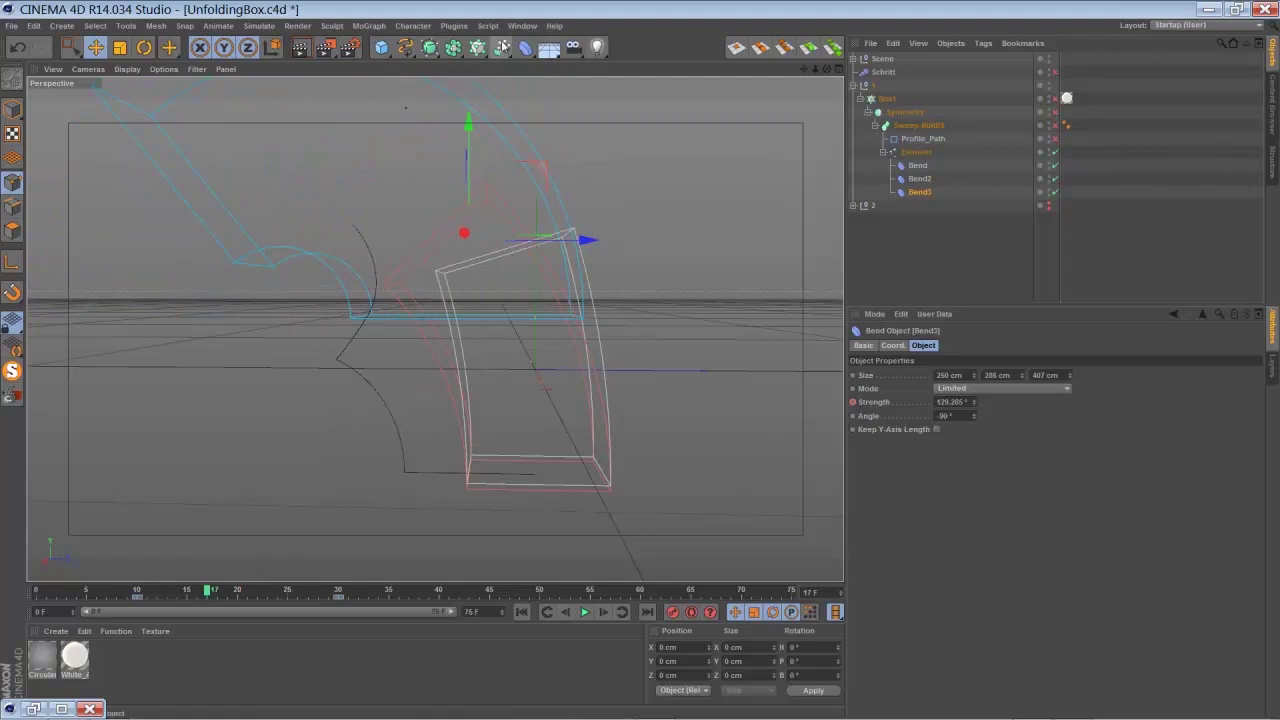
Review the Bend deformers' keyframes in the Timeline window, close it, and scrub to frame 29
left_click(522, 25)
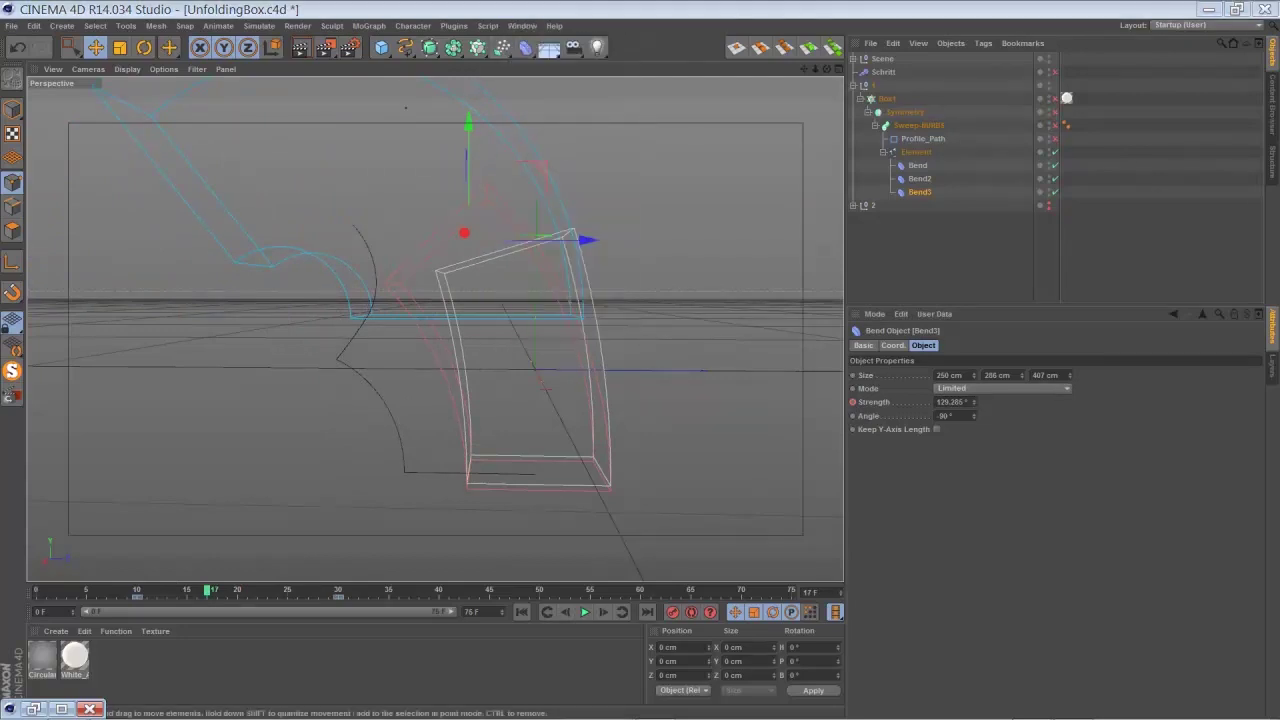
key("shift+F3")
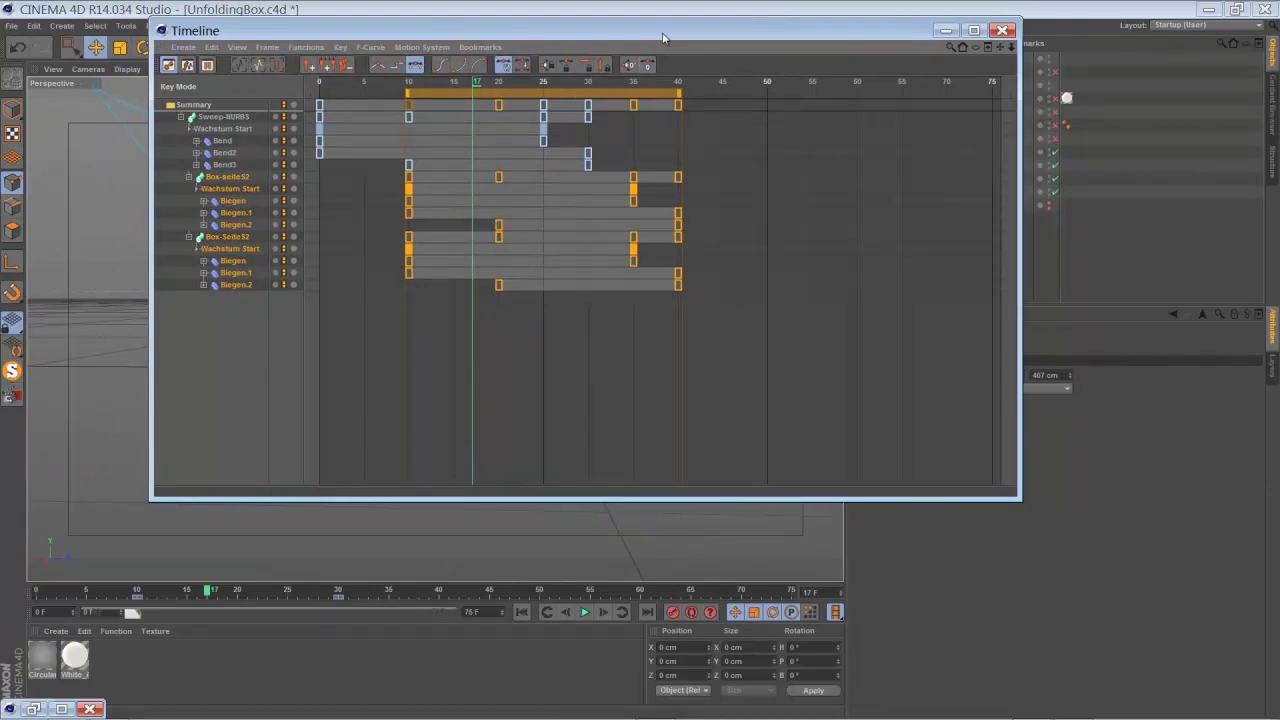
left_click_drag(660, 30, 644, 87)
left_click(988, 88)
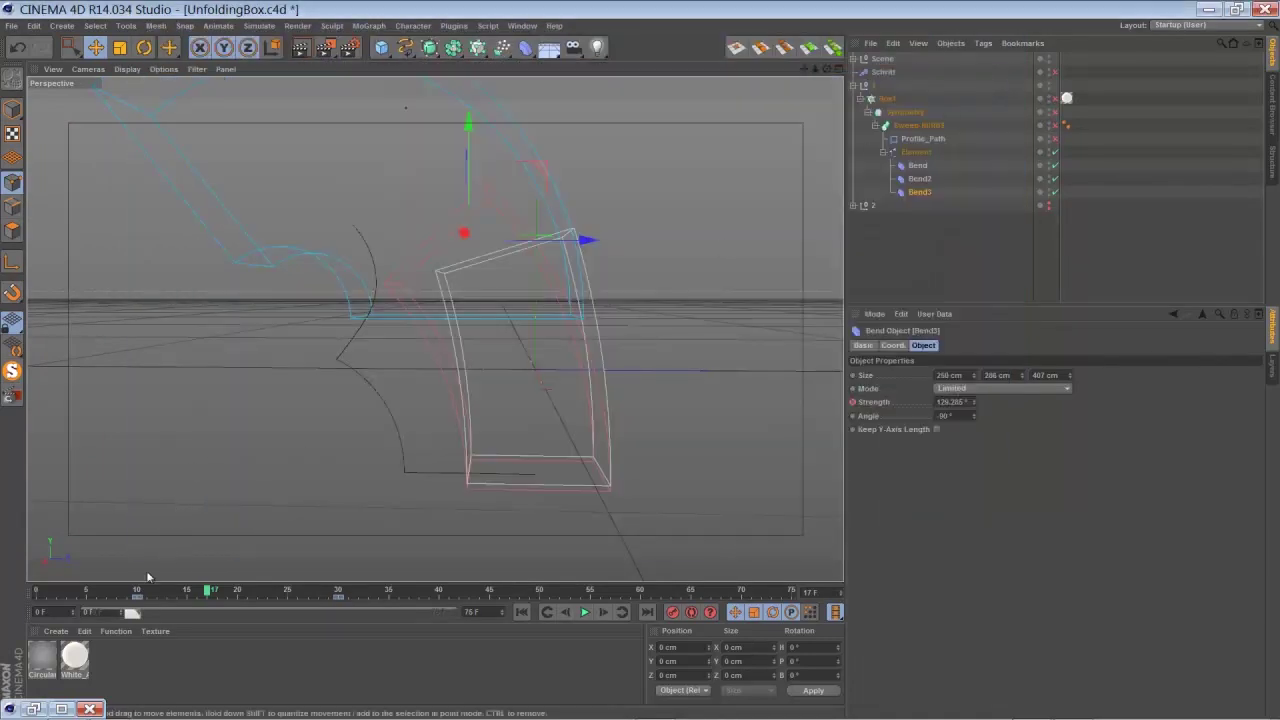
left_click_drag(207, 593, 333, 617)
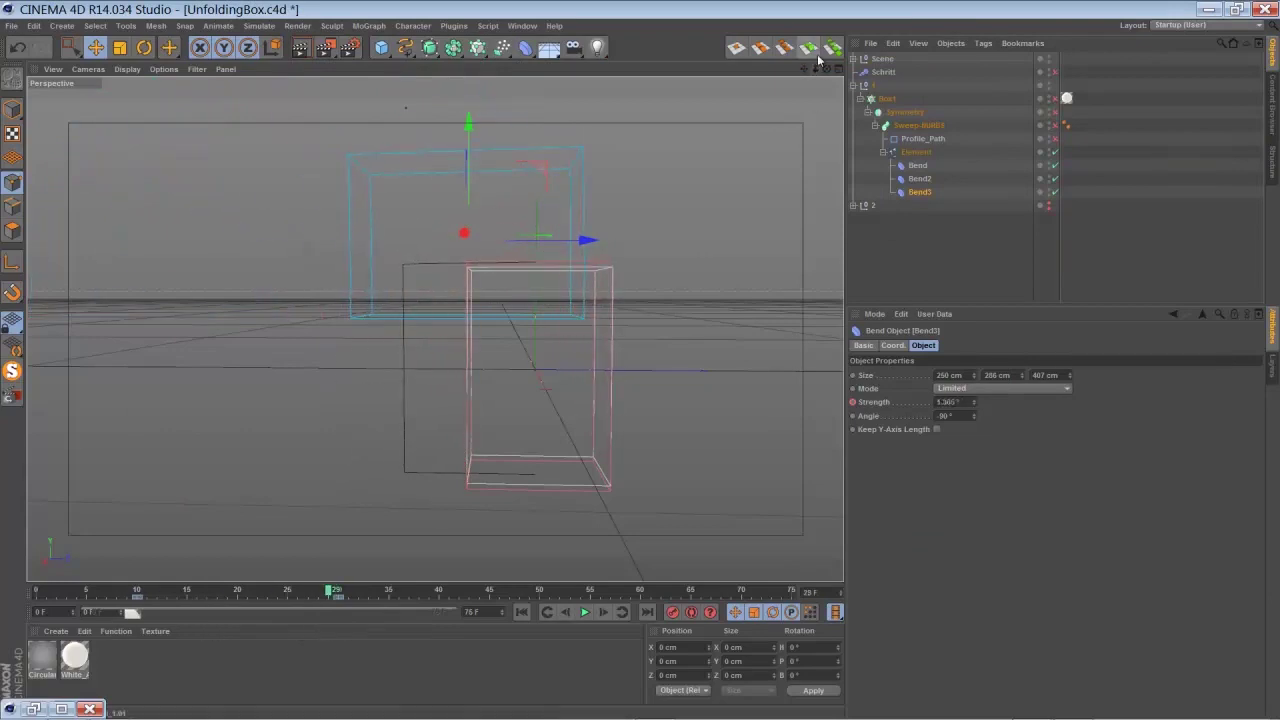
Enable the Profile_Path rectangle and the Sweep-NURBS object to build a strip along the Element spline
left_click_drag(828, 70, 708, 93)
left_click(920, 140)
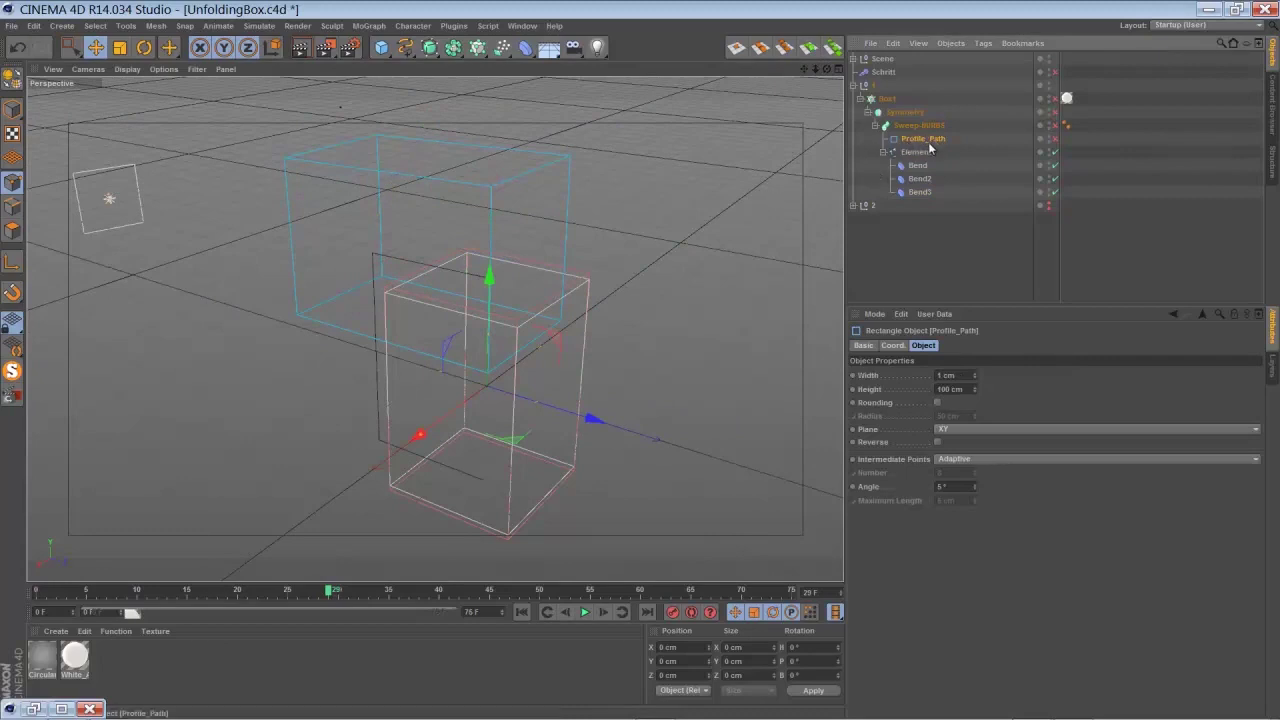
left_click(1054, 140)
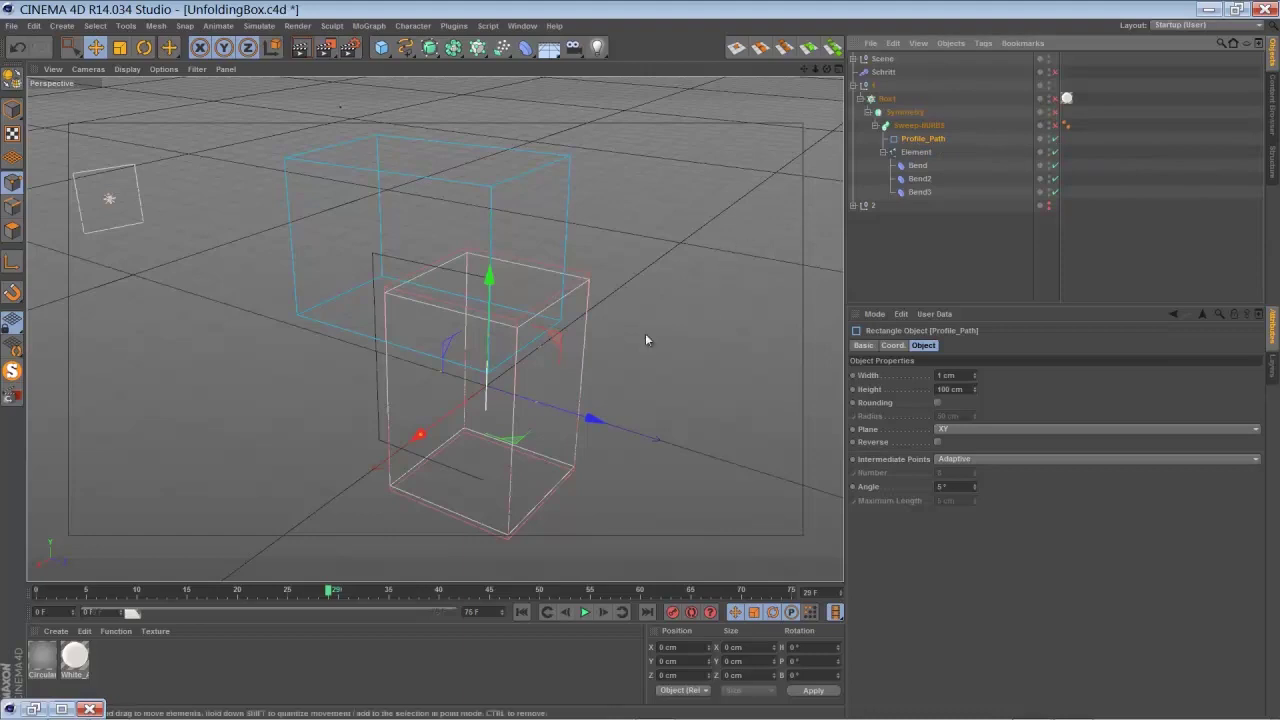
left_click_drag(827, 69, 640, 364)
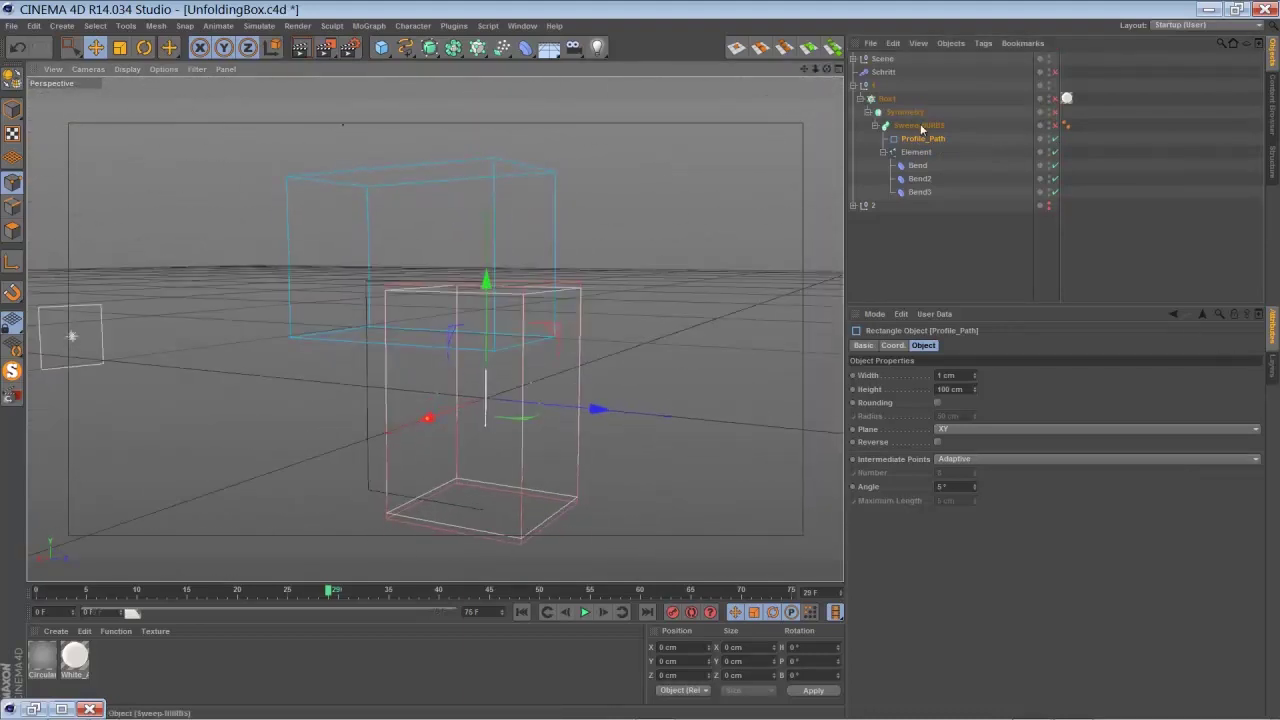
left_click(1055, 126)
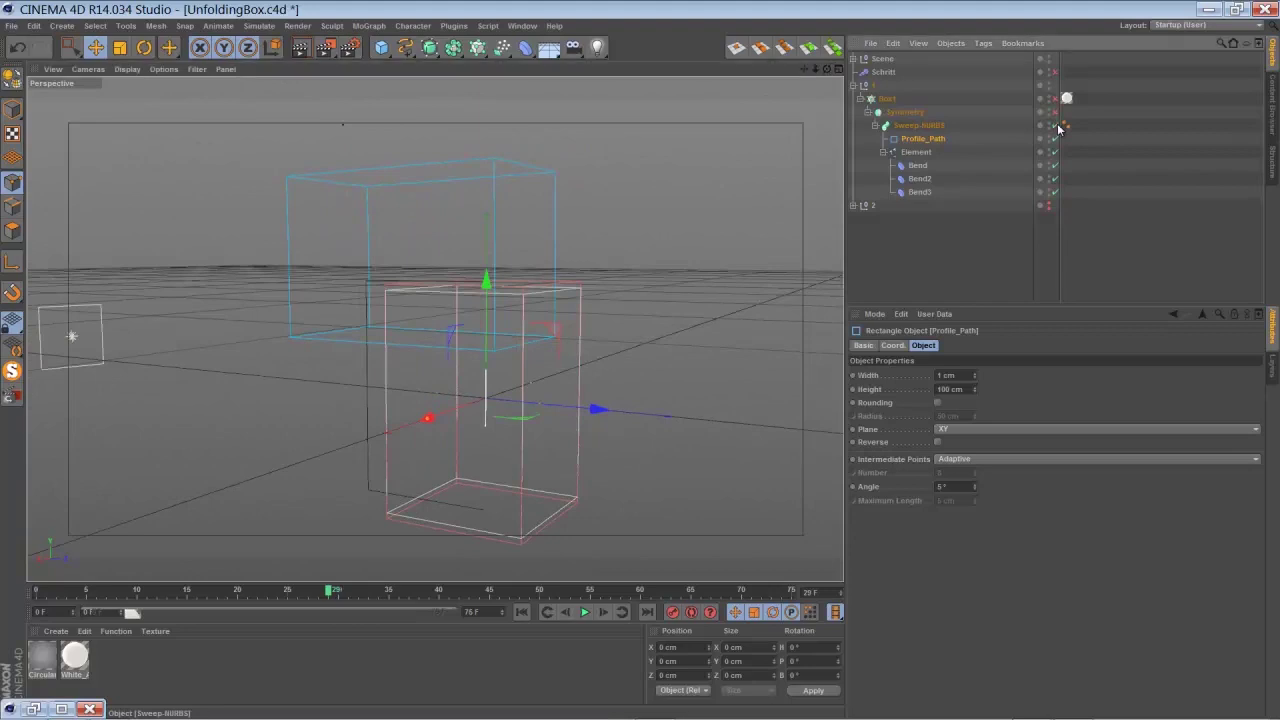
Review the object properties of Sweep-NURBS and the Element spline, and scrub to frame 38 to examine the strip
left_click(915, 125)
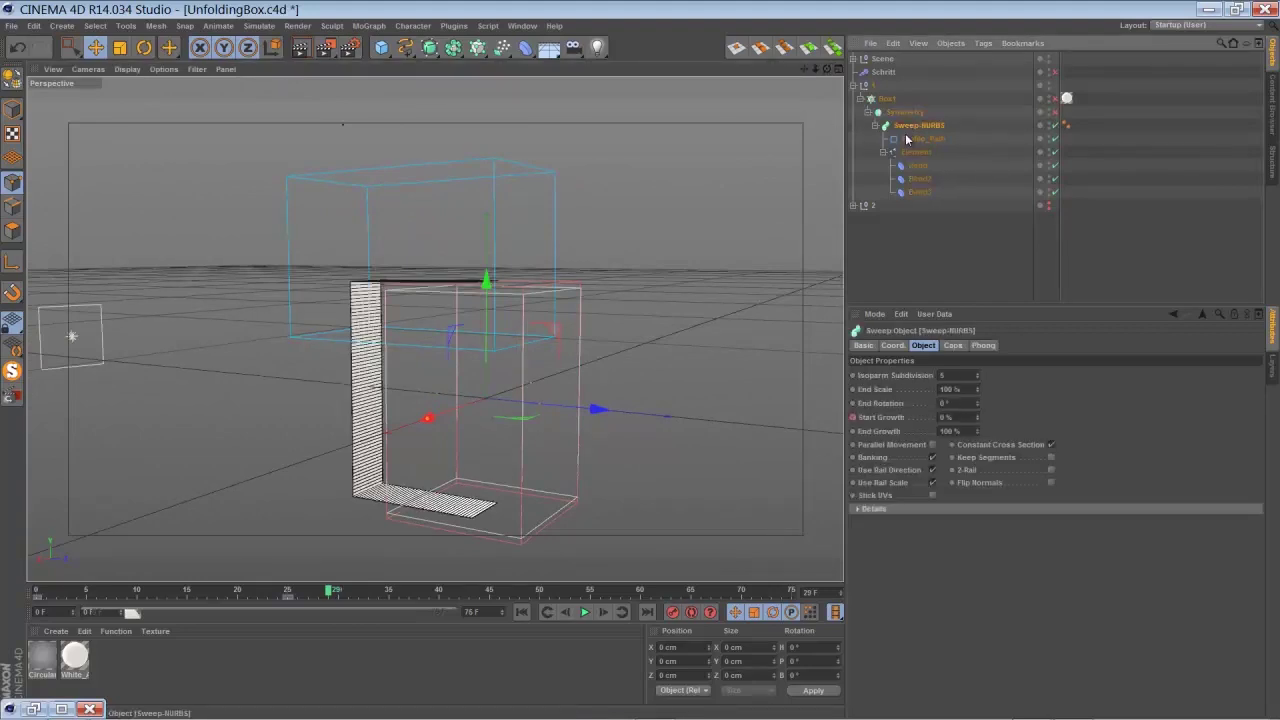
left_click(916, 152)
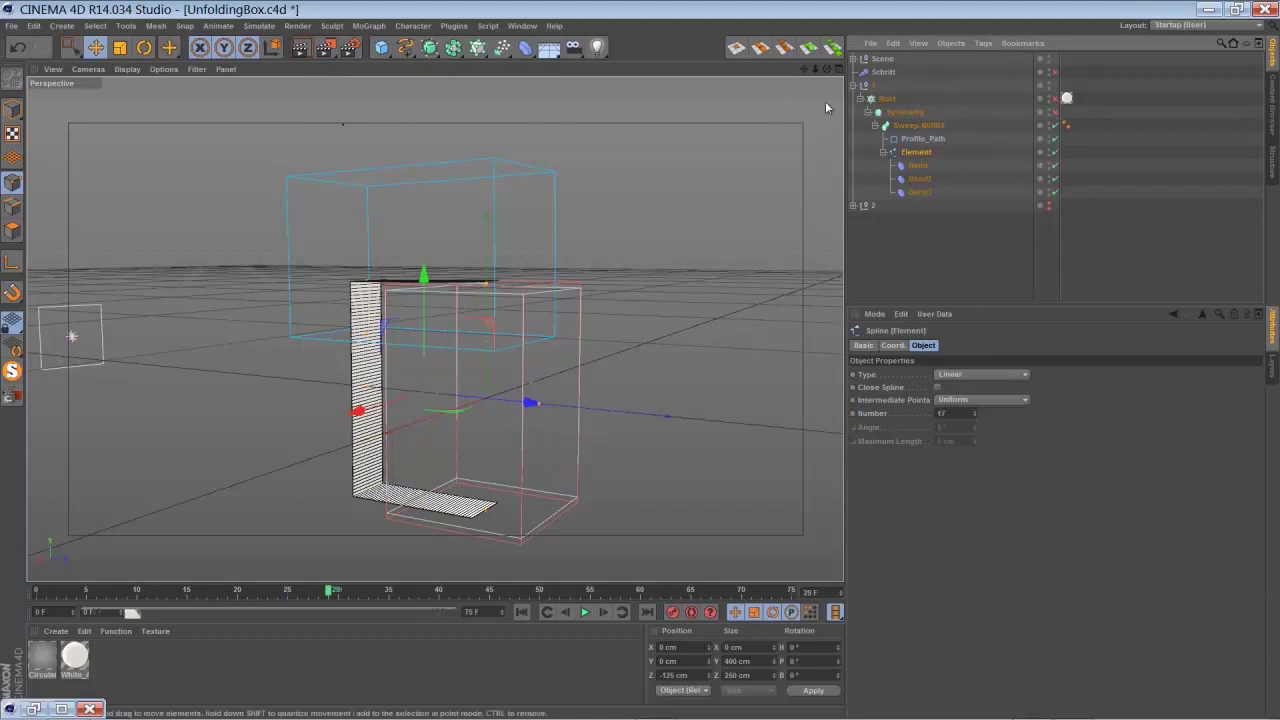
left_click_drag(826, 68, 890, 160)
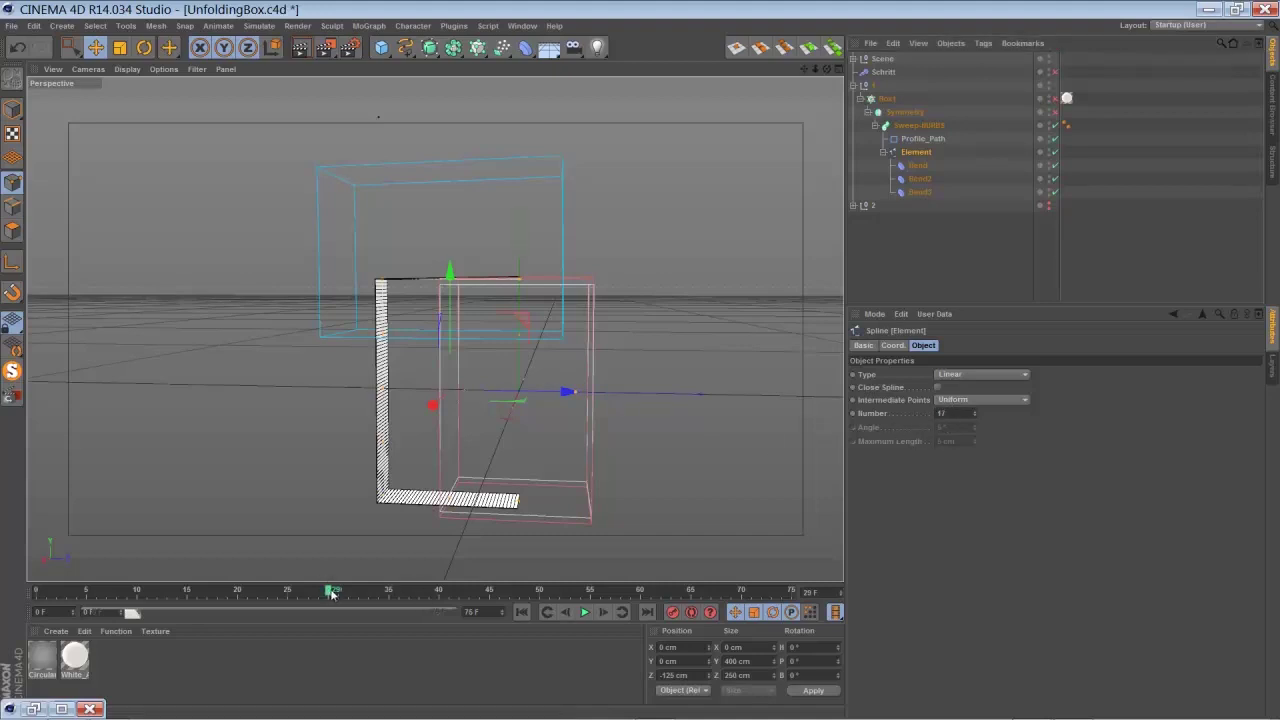
left_click_drag(331, 592, 424, 640)
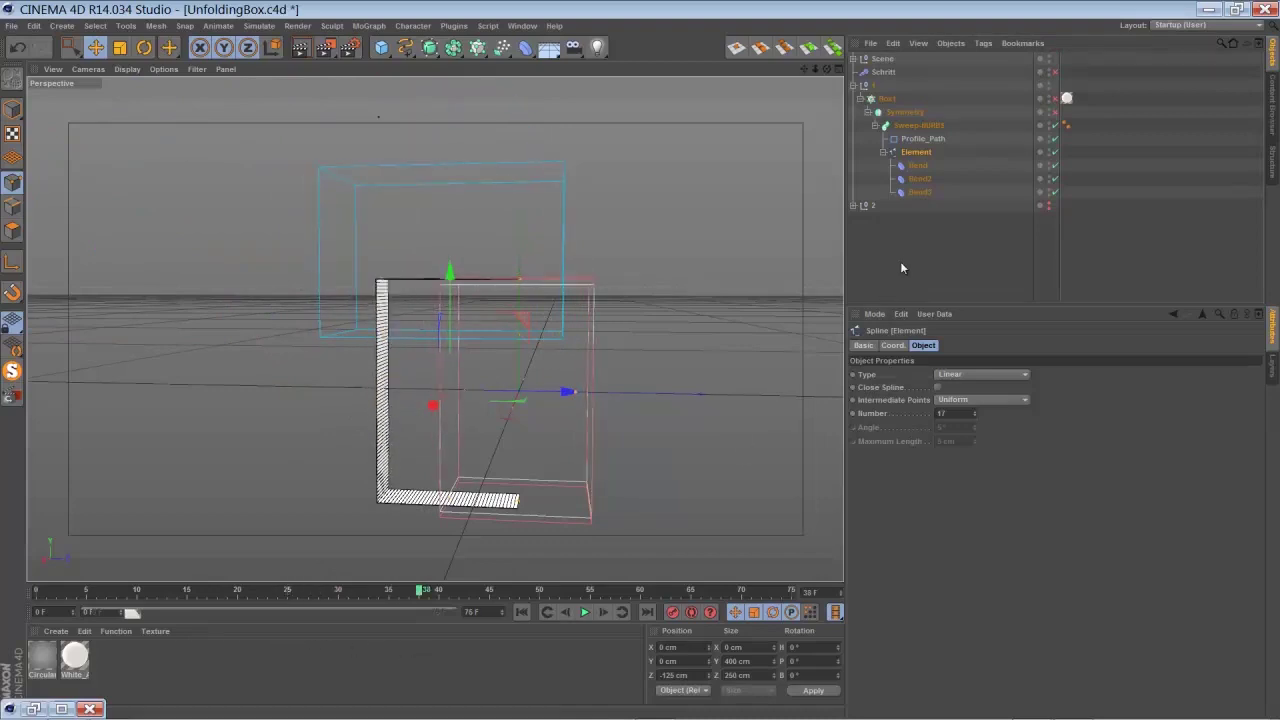
Play the Sweep-NURBS animation from frame 0 to examine how the strip grows and unfolds
left_click(924, 126)
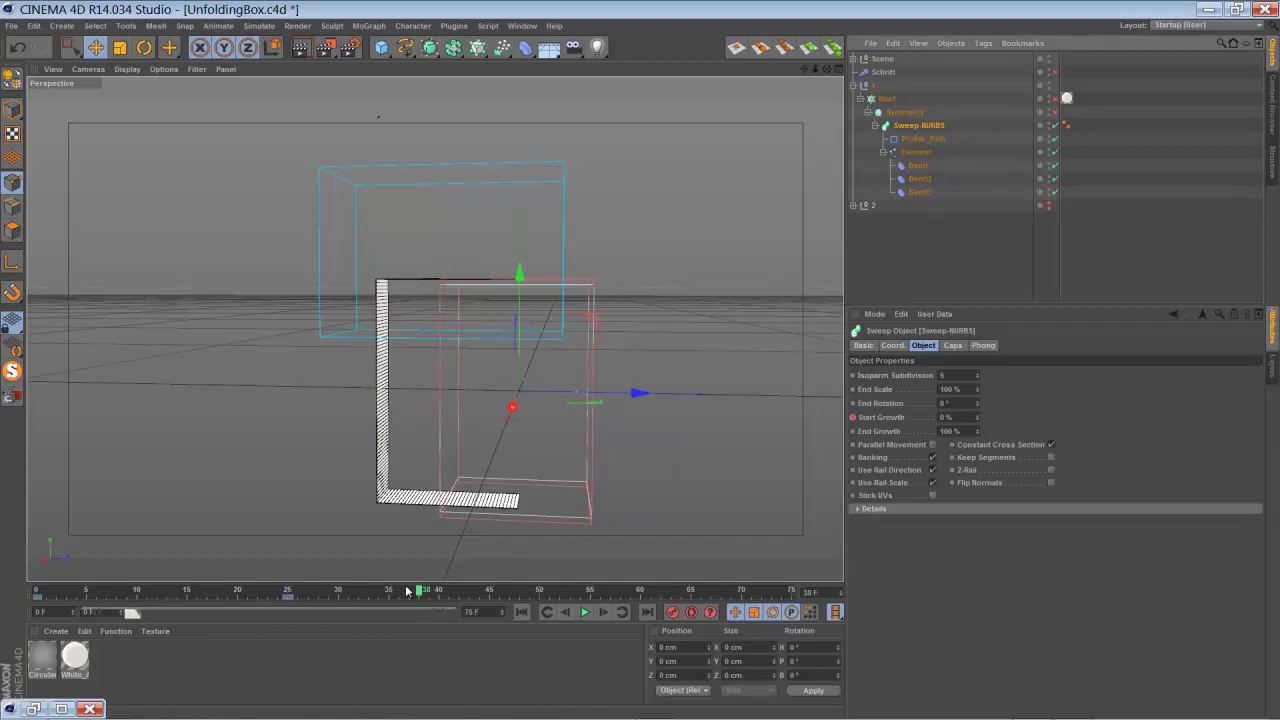
left_click_drag(419, 596, 339, 606)
left_click_drag(826, 69, 640, 360)
left_click(521, 612)
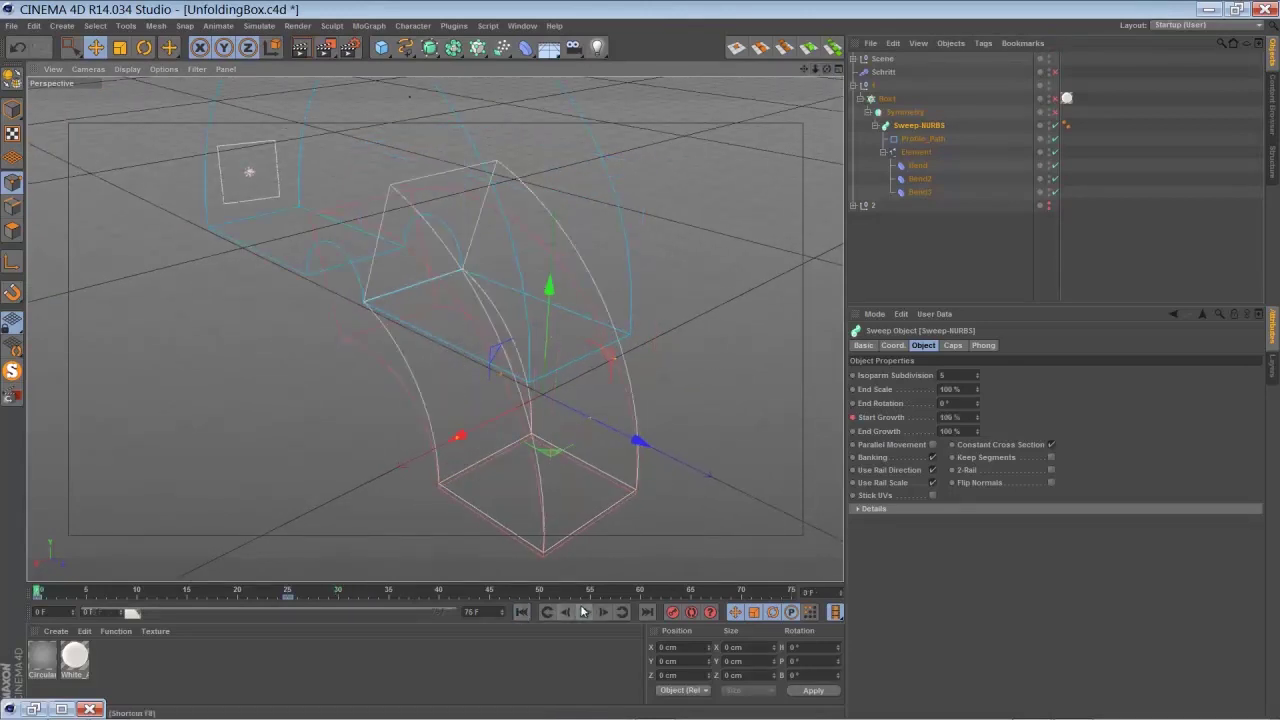
left_click(584, 612)
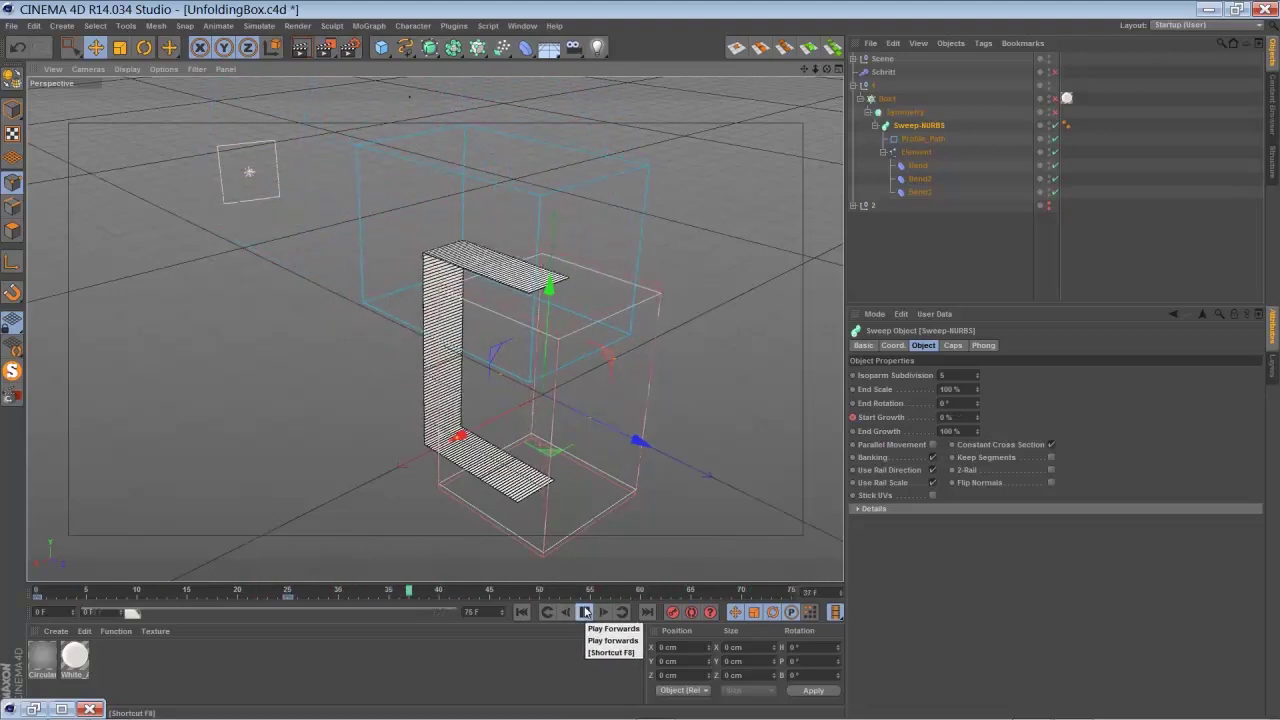
left_click(585, 612)
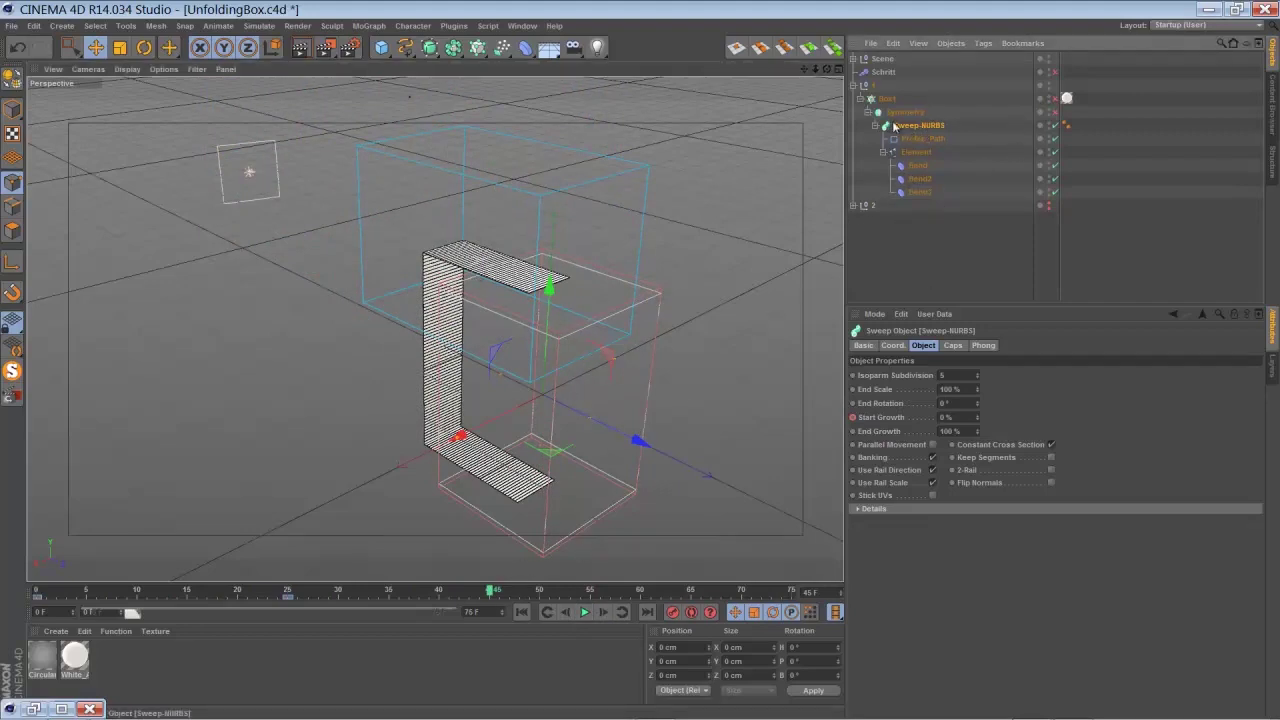
Enable the Symmetry object to mirror the swept strip across the XY plane
left_click(906, 114)
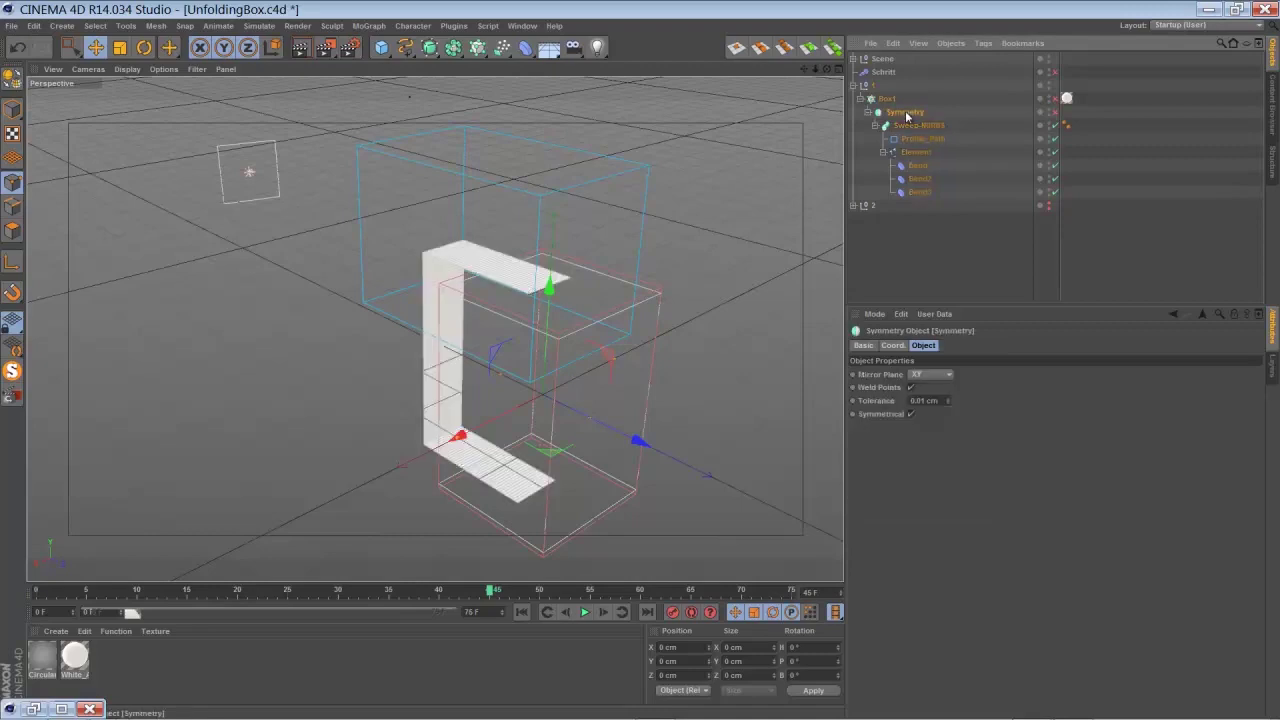
left_click(1056, 114)
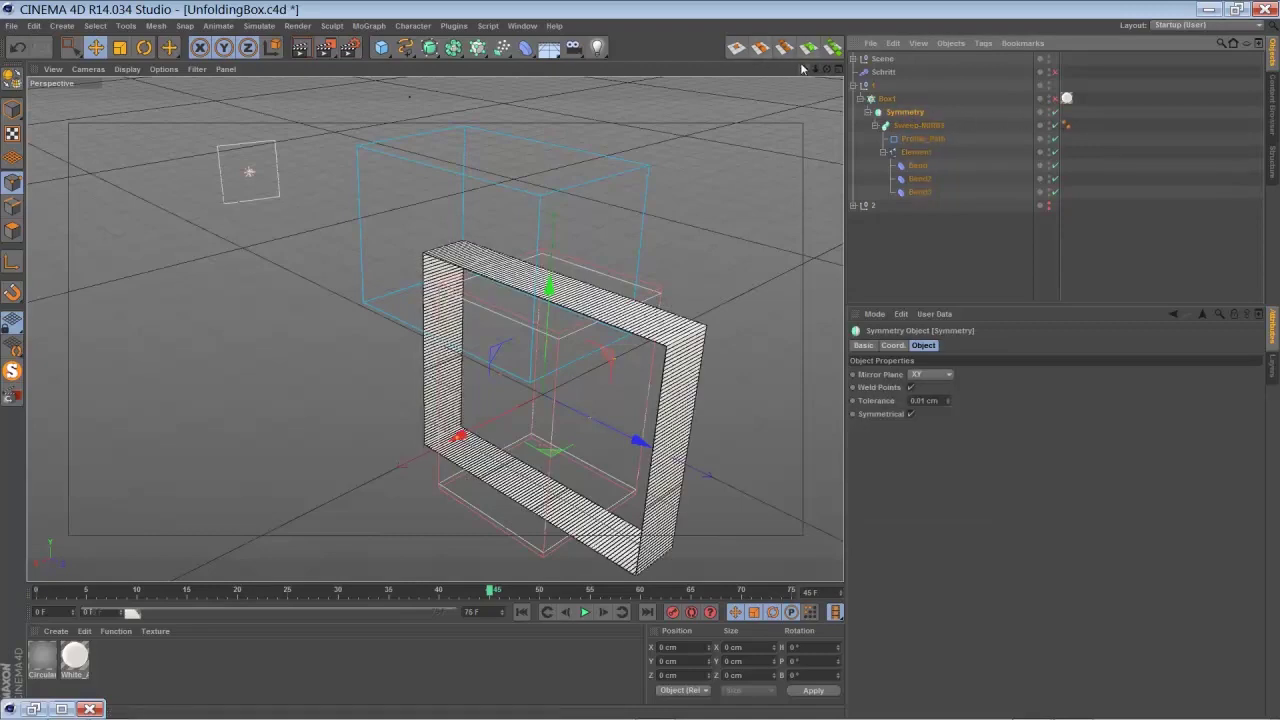
left_click_drag(804, 69, 723, 32)
left_click_drag(827, 72, 850, 40)
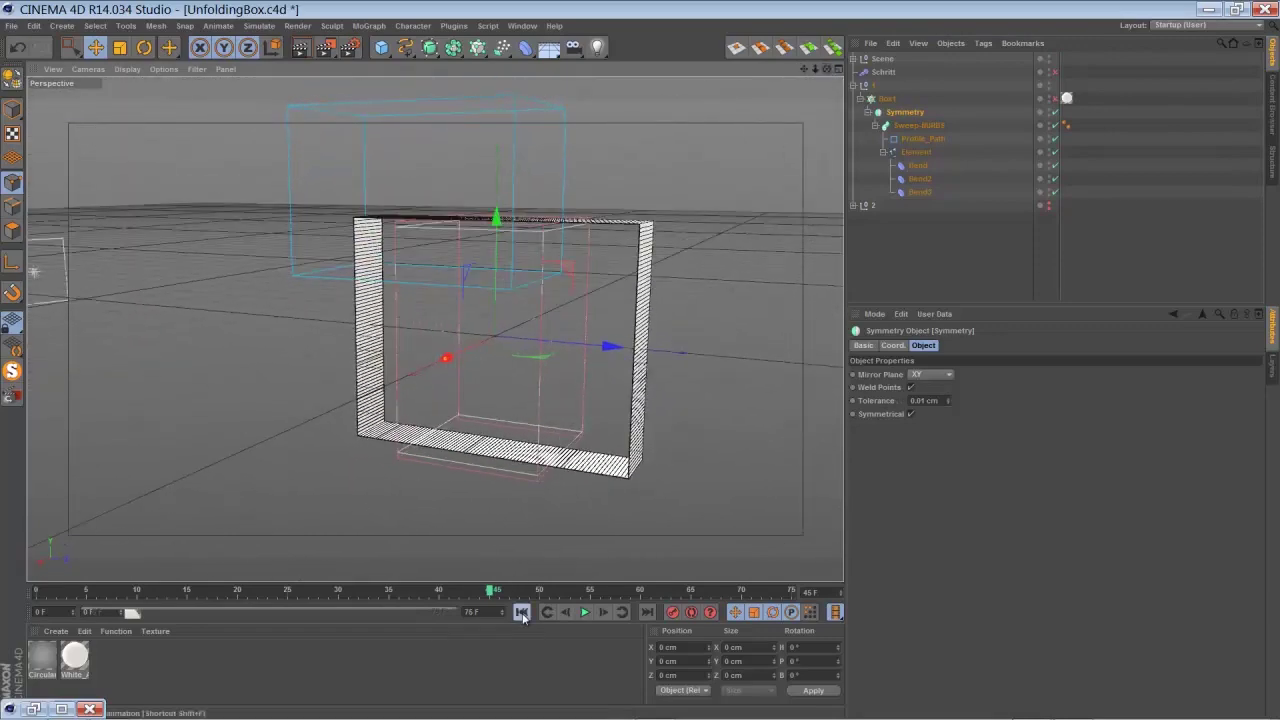
Play the mirrored strip's animation from frame 0 and stop it at frame 36
left_click(521, 612)
left_click(584, 612)
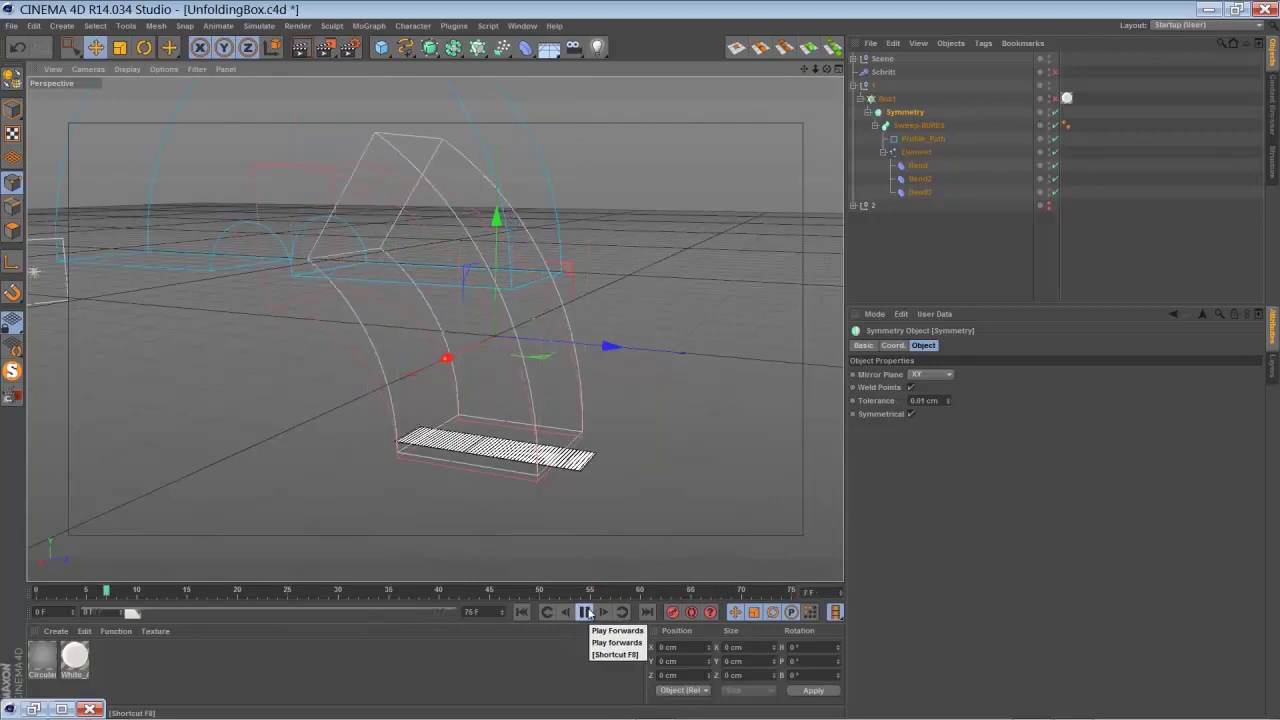
left_click(584, 612)
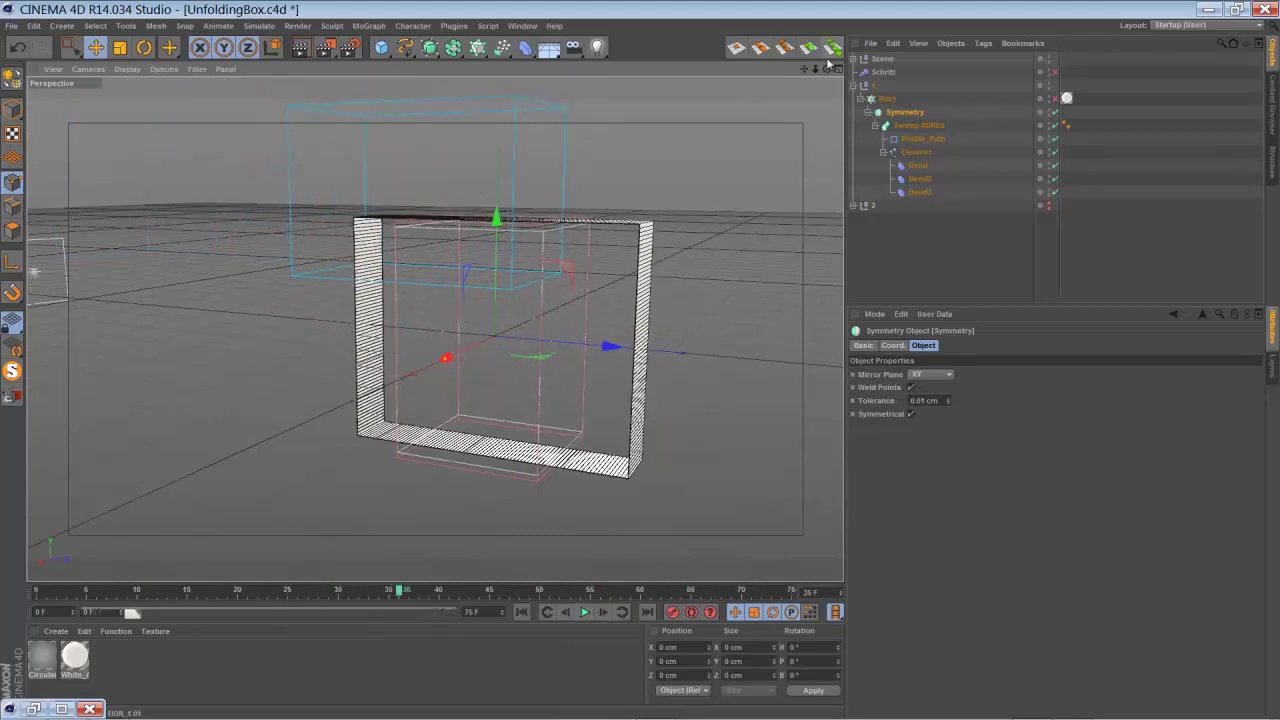
Render the viewport at frame 36 to preview the mirrored frame with its material, and deselect all objects
left_click_drag(827, 69, 765, 145)
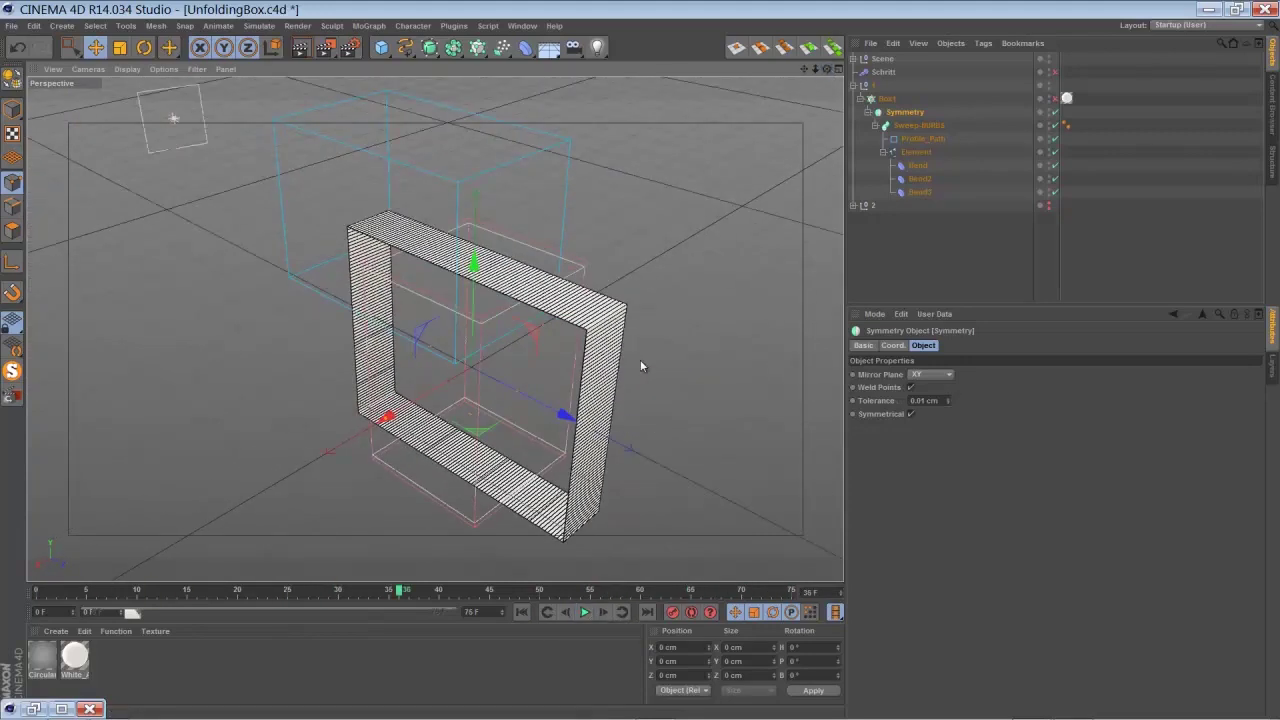
left_click(300, 47)
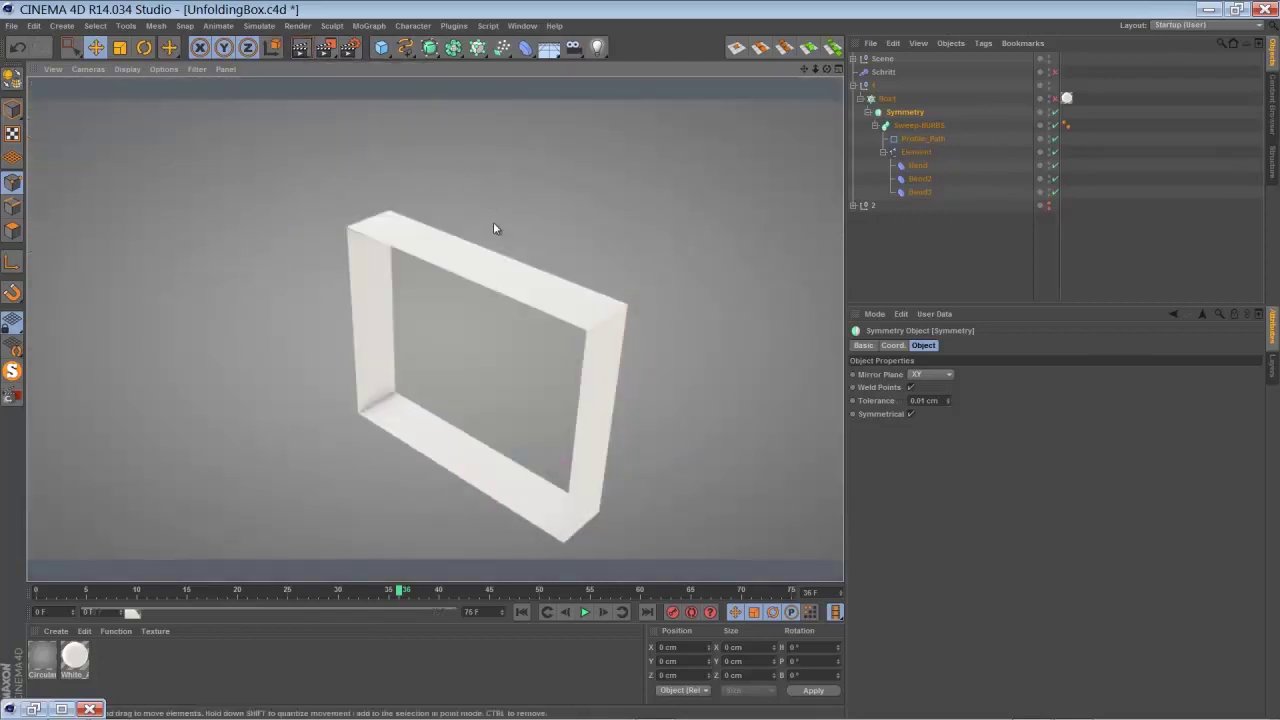
left_click(898, 252)
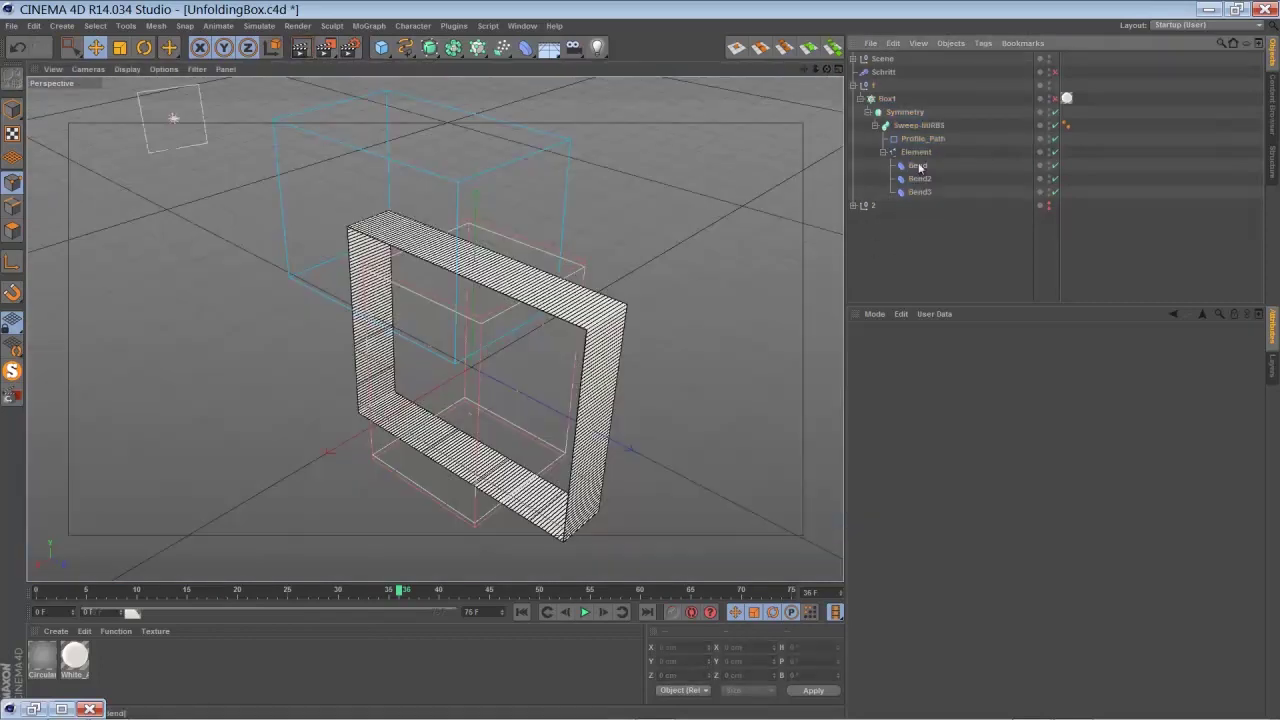
Enable the Box1 cloner to repeat the mirrored strip in a grid array
left_click(905, 113)
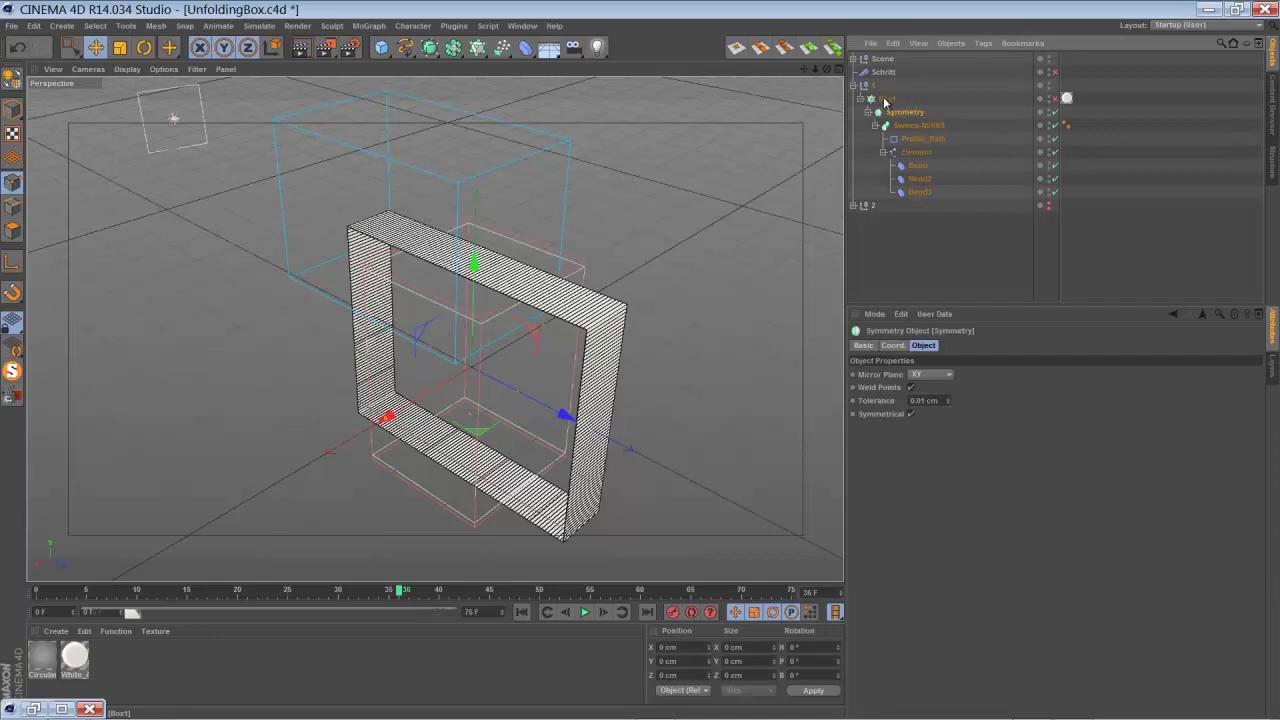
left_click(884, 100)
left_click(1054, 98)
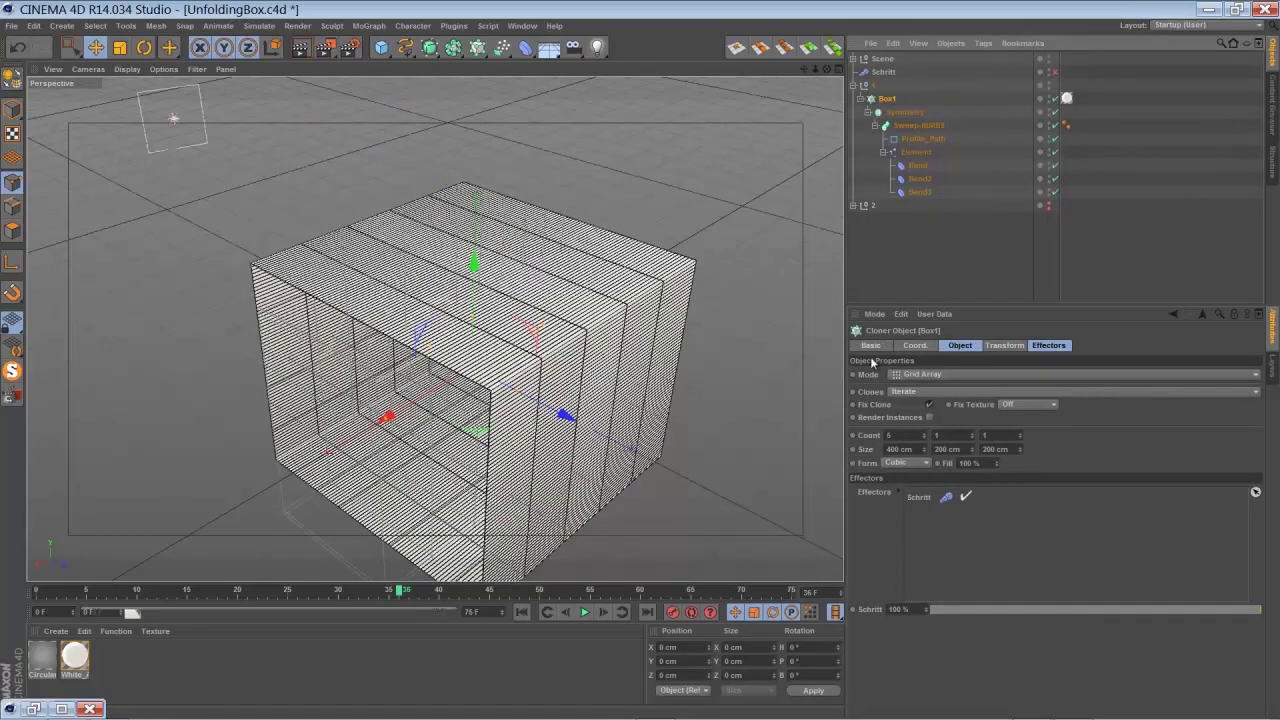
left_click_drag(804, 69, 637, 362)
left_click_drag(829, 70, 940, 350)
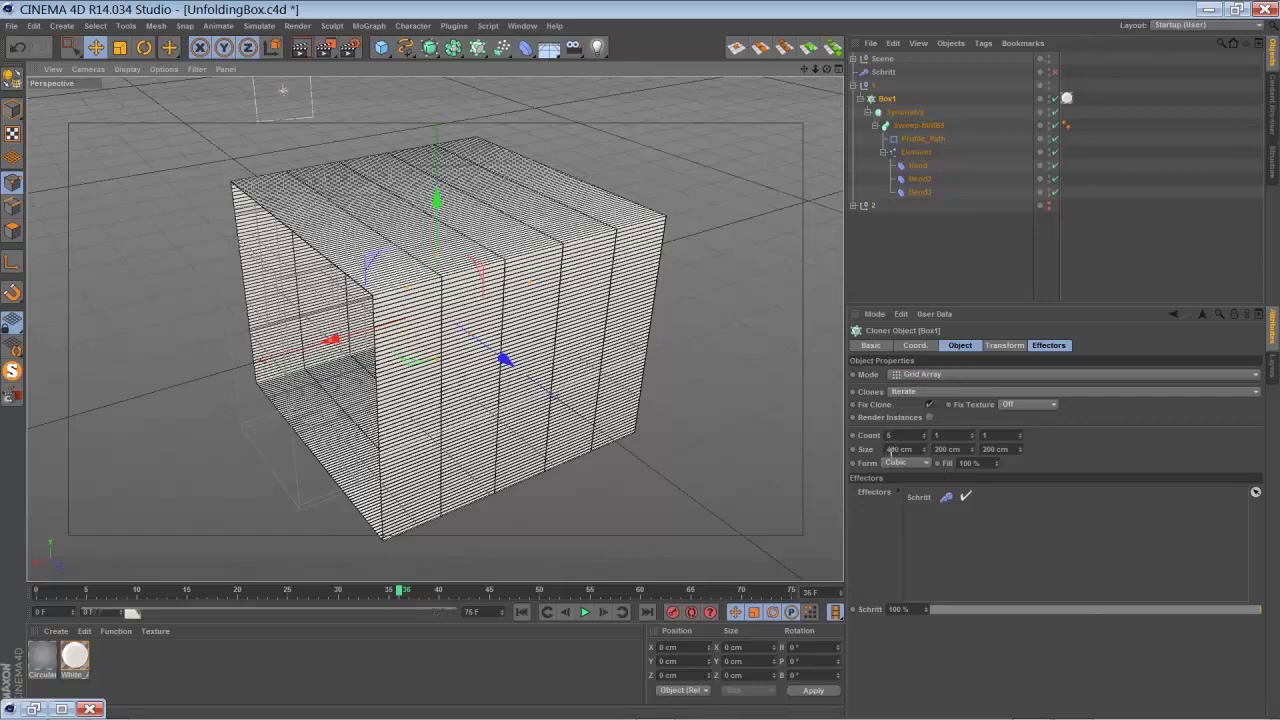
Play the cloned box animation from the first frame, stop playback, and rewind to frame 0
left_click(521, 612)
left_click(585, 612)
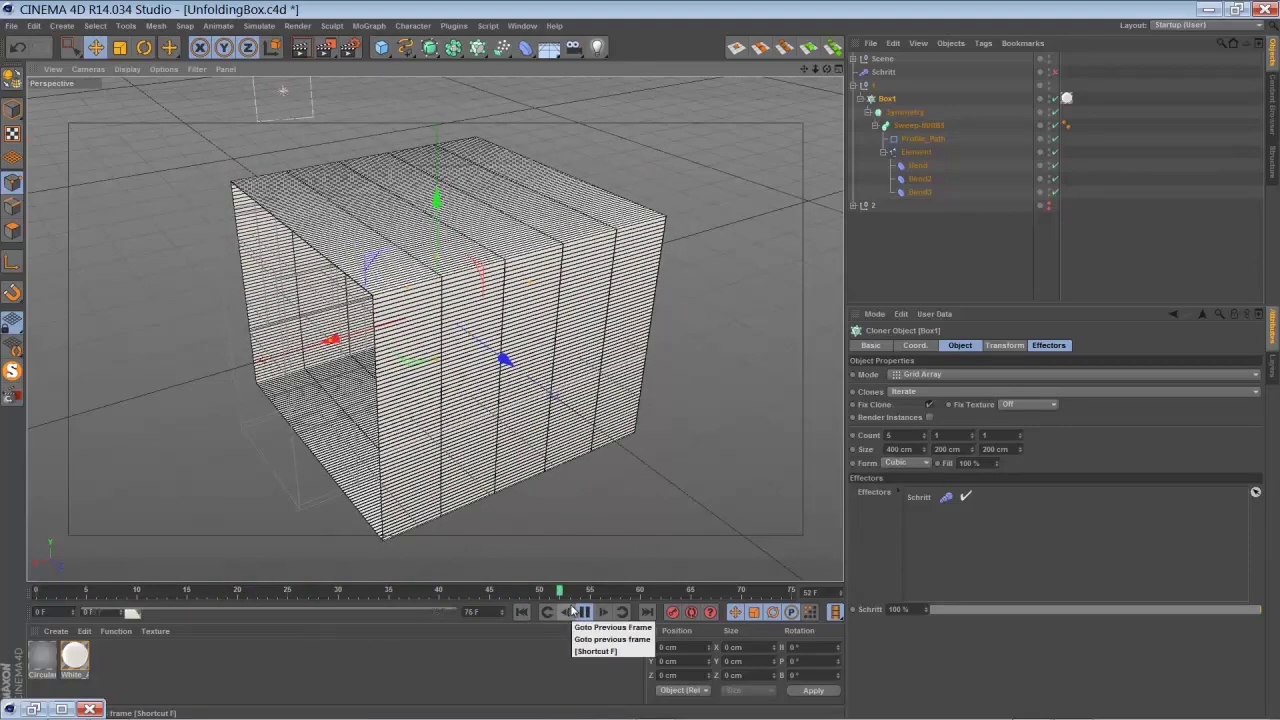
left_click(585, 613)
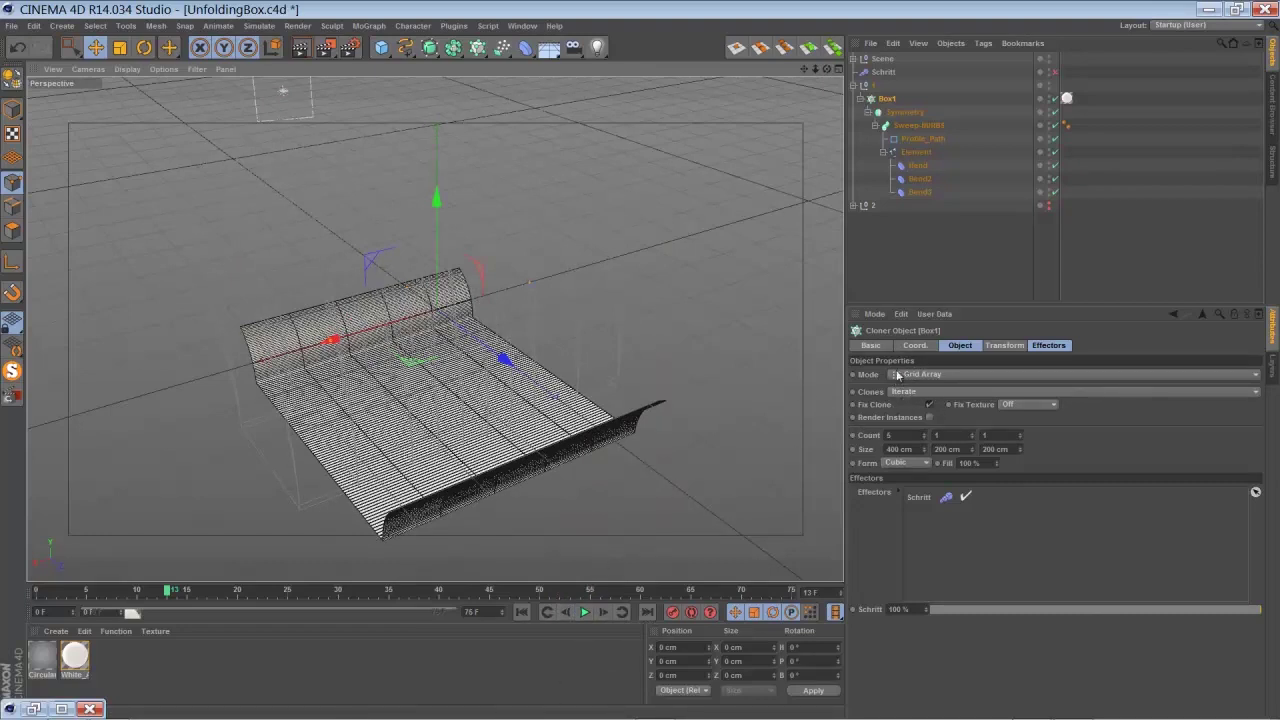
left_click(521, 612)
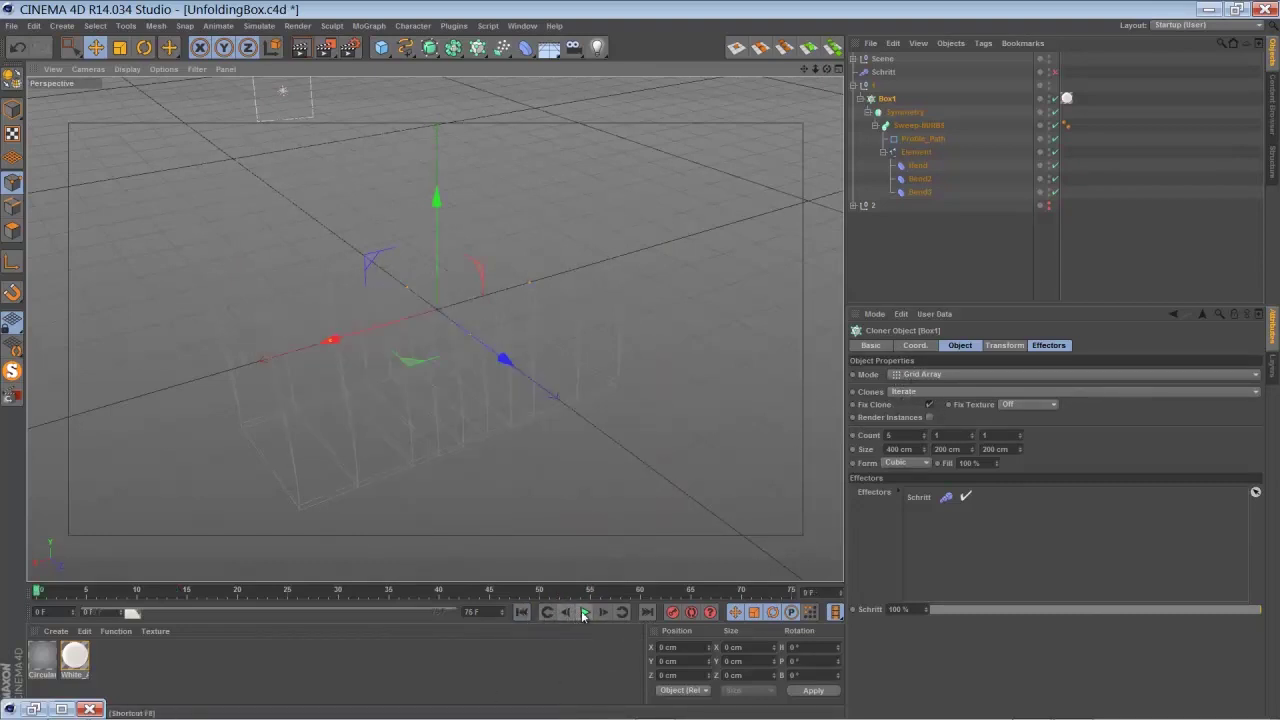
Play the cloned strips' animation from frame 0 with the effector disabled, and stop it at frame 51
left_click(585, 612)
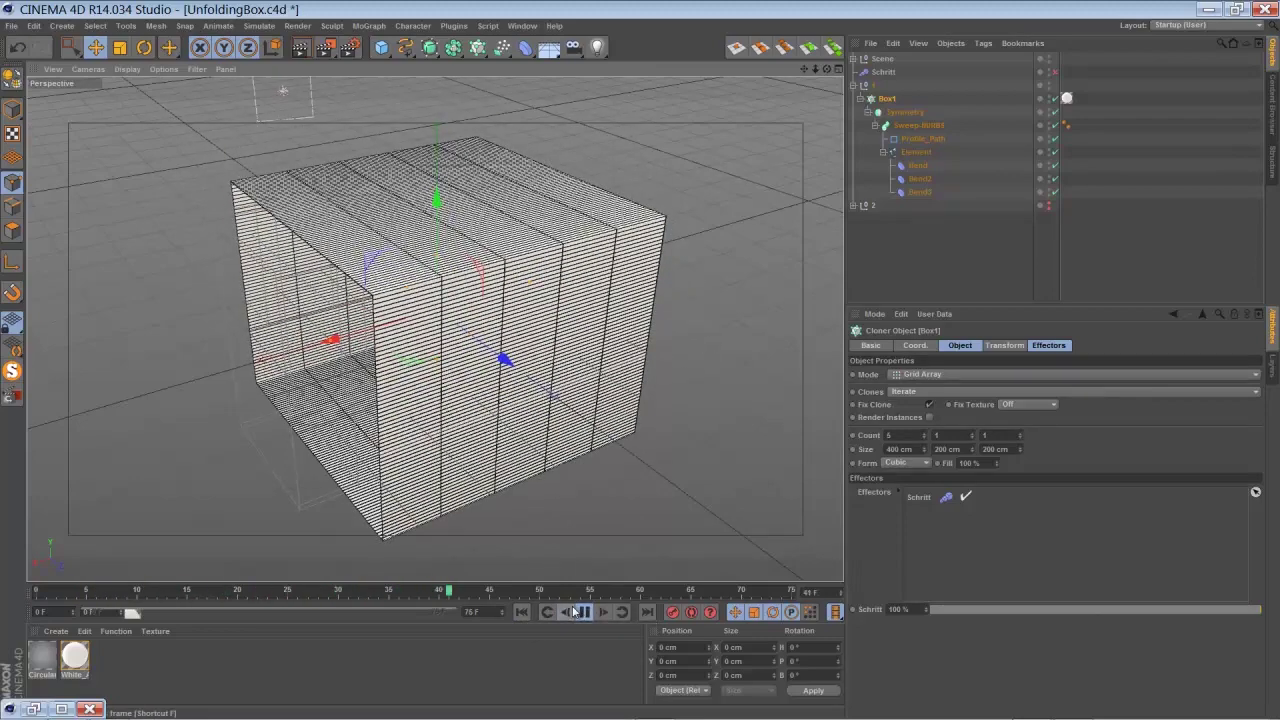
left_click(579, 612)
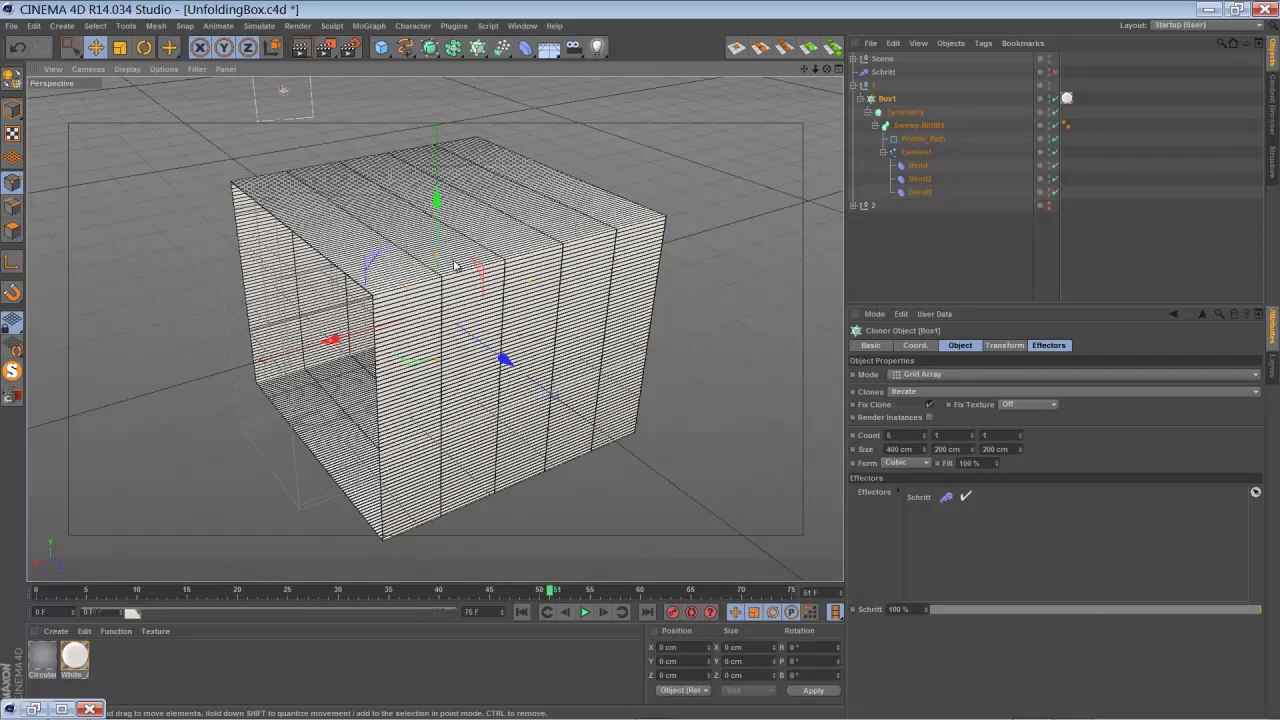
Rename the Schritt effector as Step and enable it
left_click(885, 73)
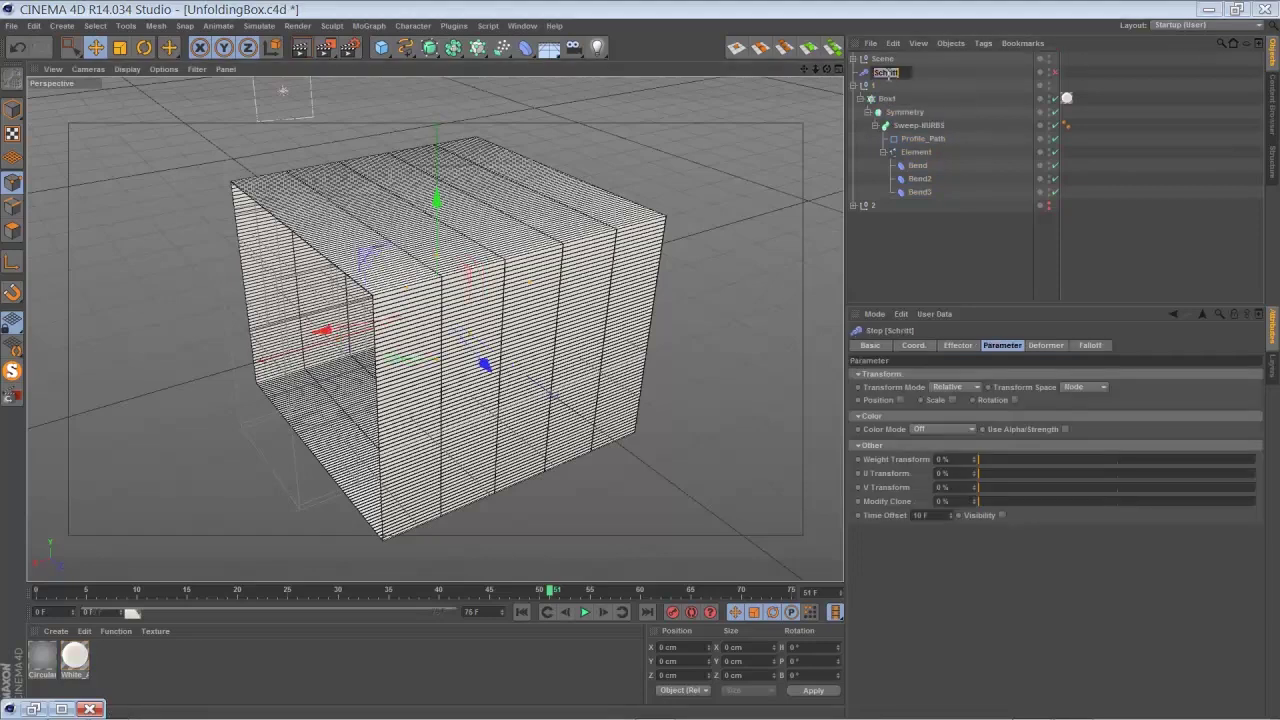
left_click_drag(902, 73, 871, 82)
type("Step")
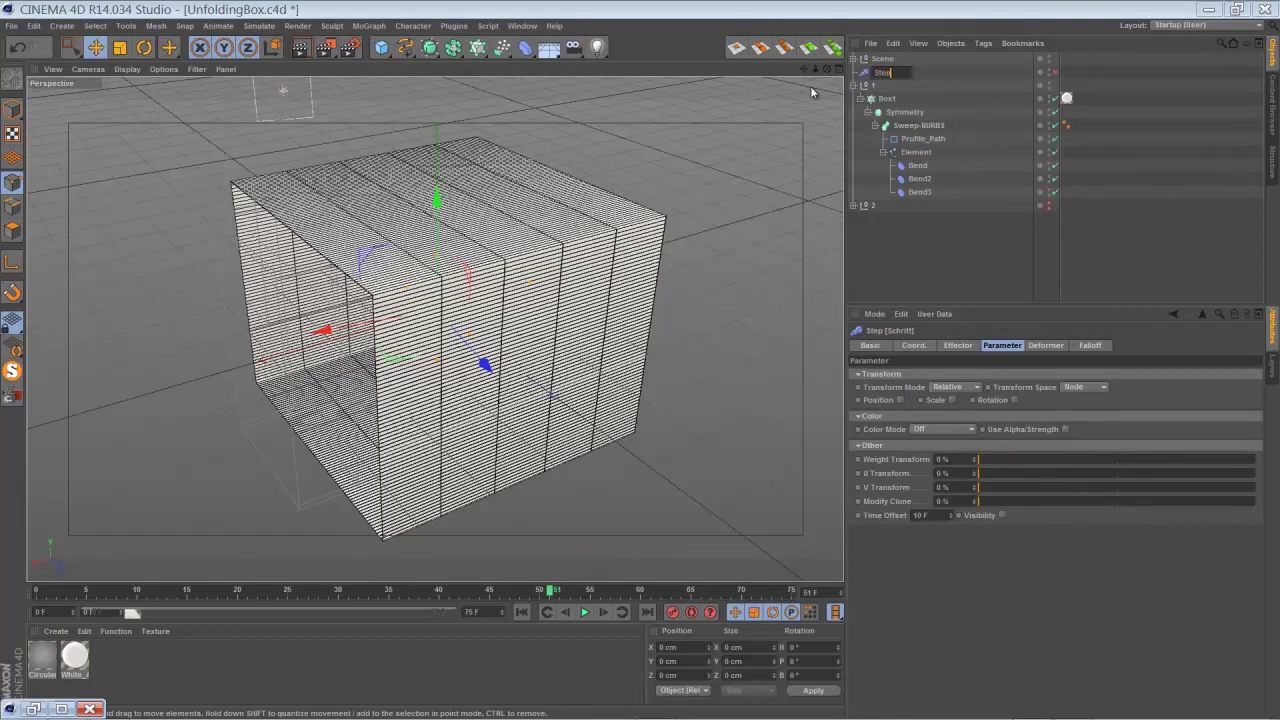
key("Return")
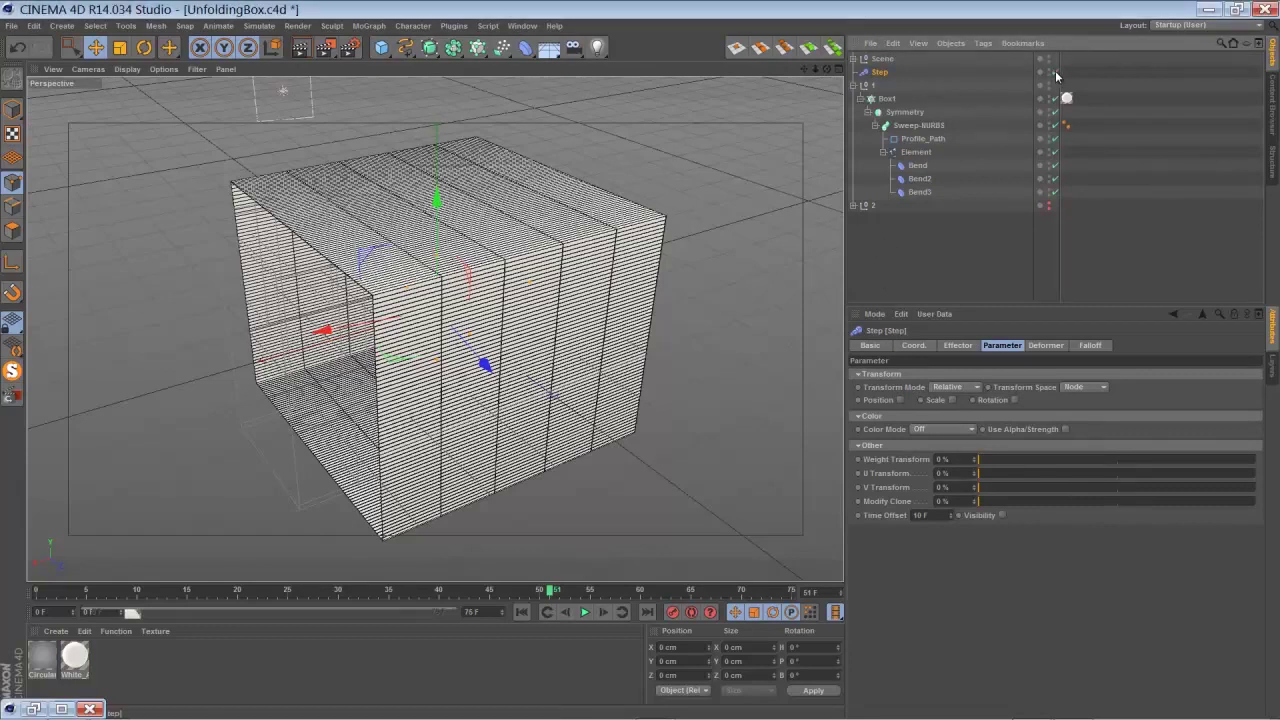
Check the effector list of the Box1 cloner and the Time Offset parameter of the Step effector
left_click(885, 98)
left_click(1048, 345)
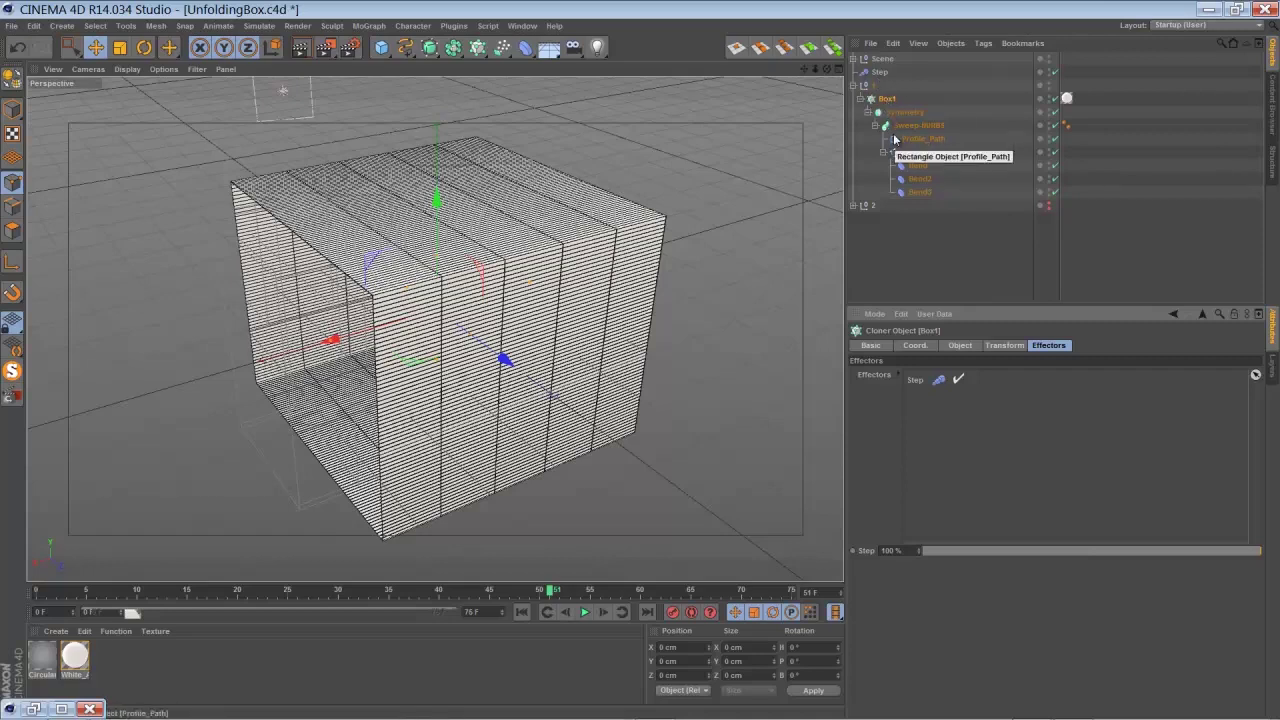
left_click(879, 73)
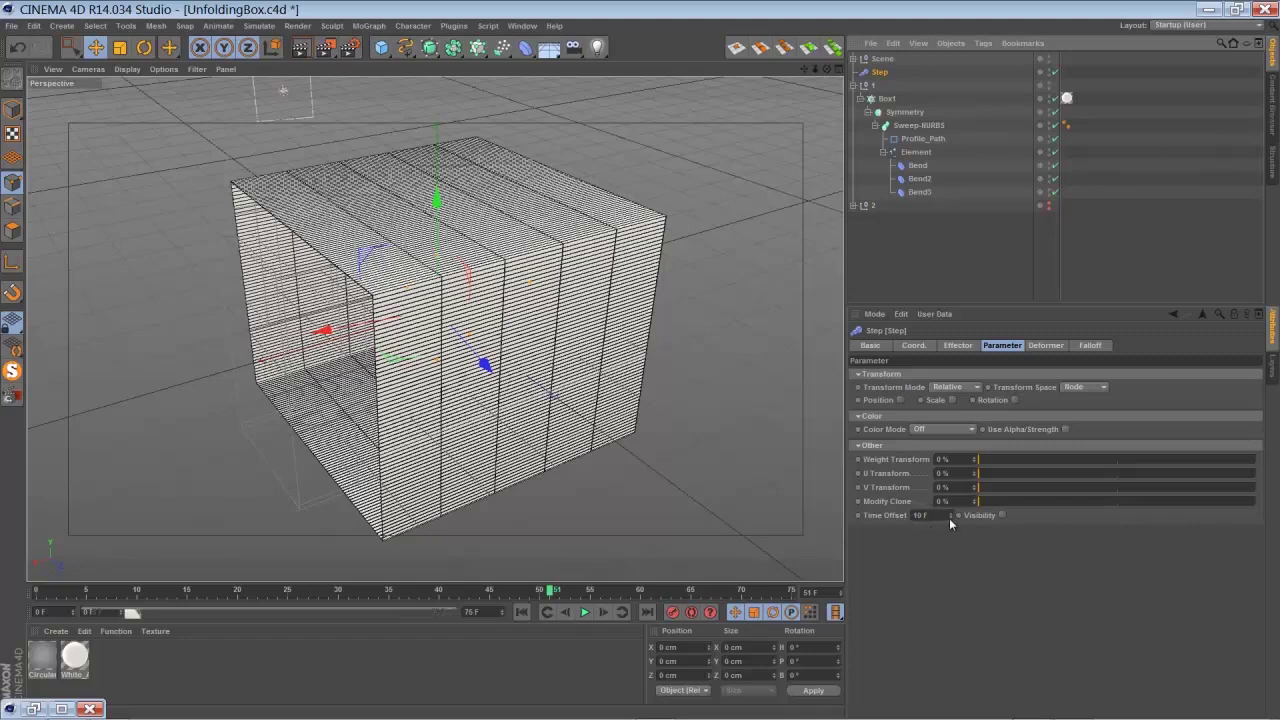
Play the animation from the first frame with the Step effector enabled, and stop it at frame 20
left_click(521, 612)
left_click(584, 612)
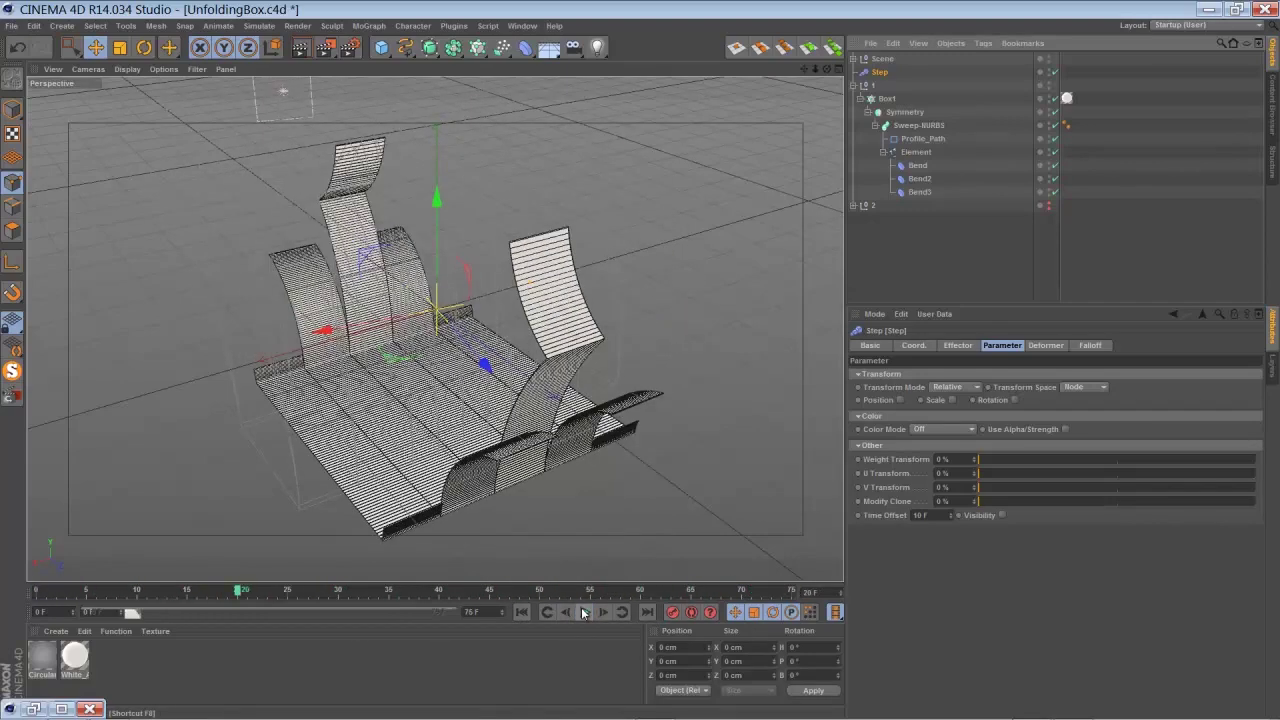
left_click(584, 612)
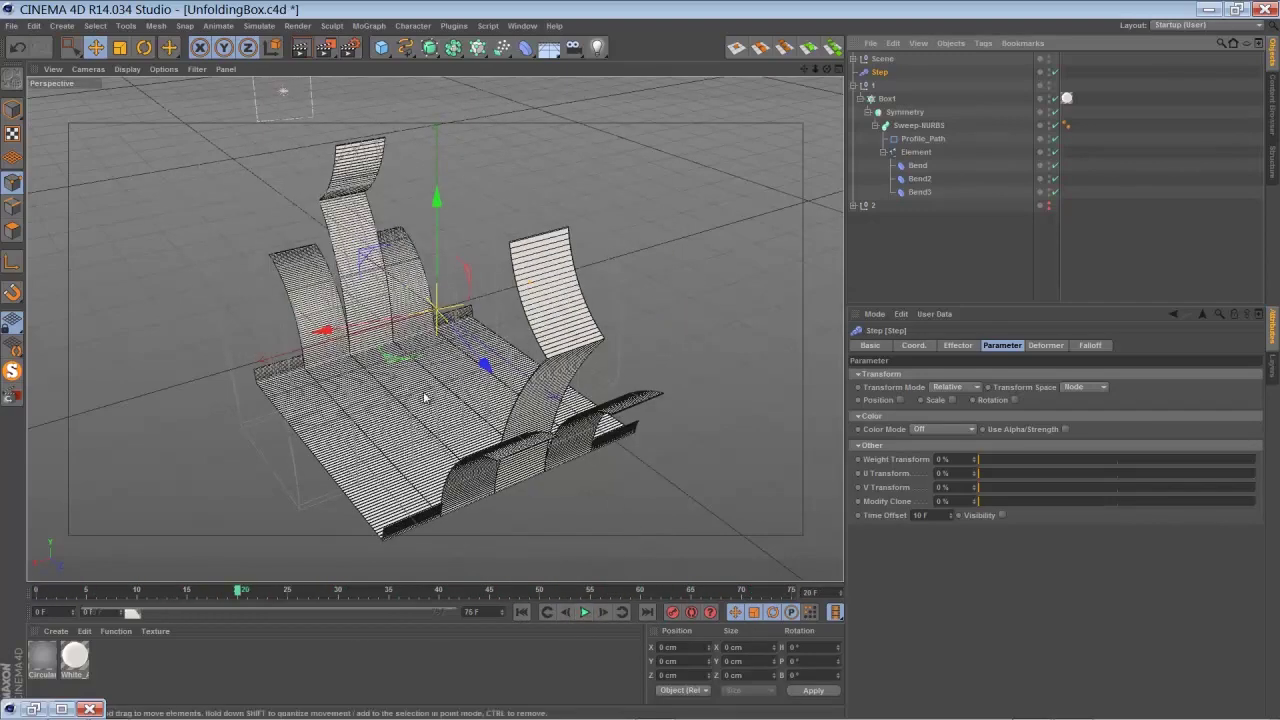
Try raising the tangent handle of the first point on the Step effector's spline curve
left_click(912, 345)
left_click(952, 345)
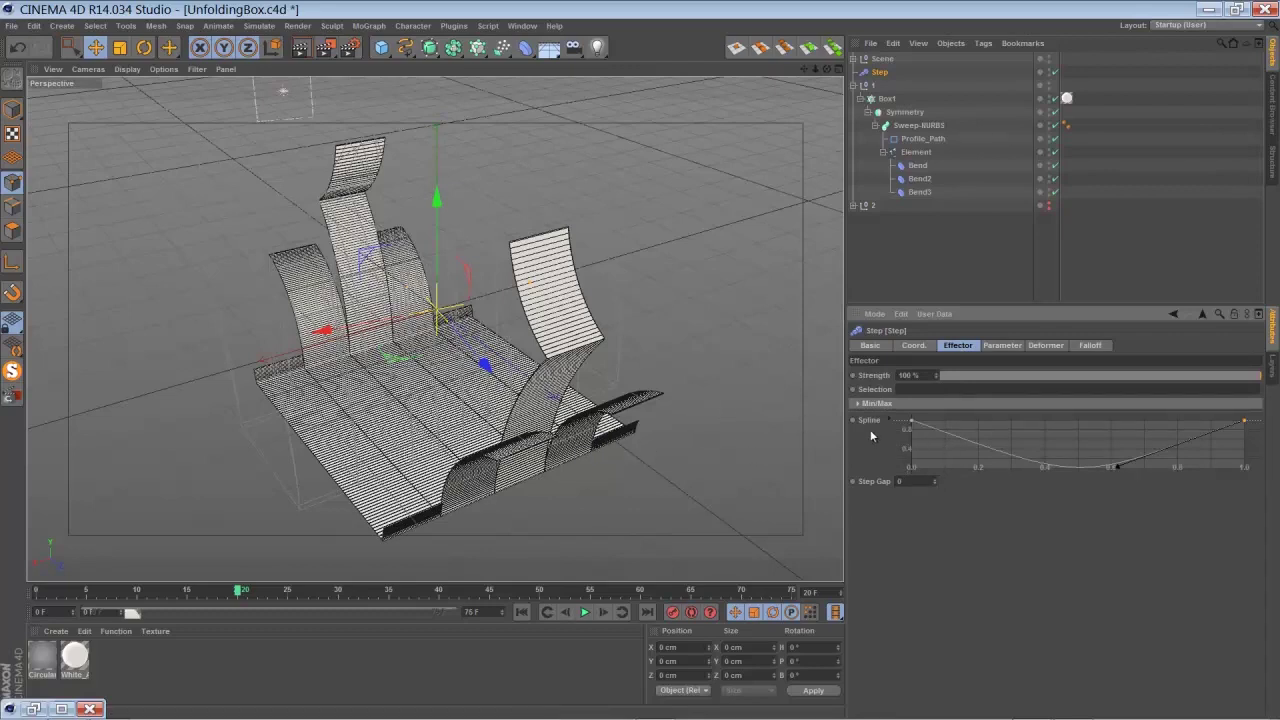
left_click(910, 420)
left_click_drag(926, 430, 1045, 465)
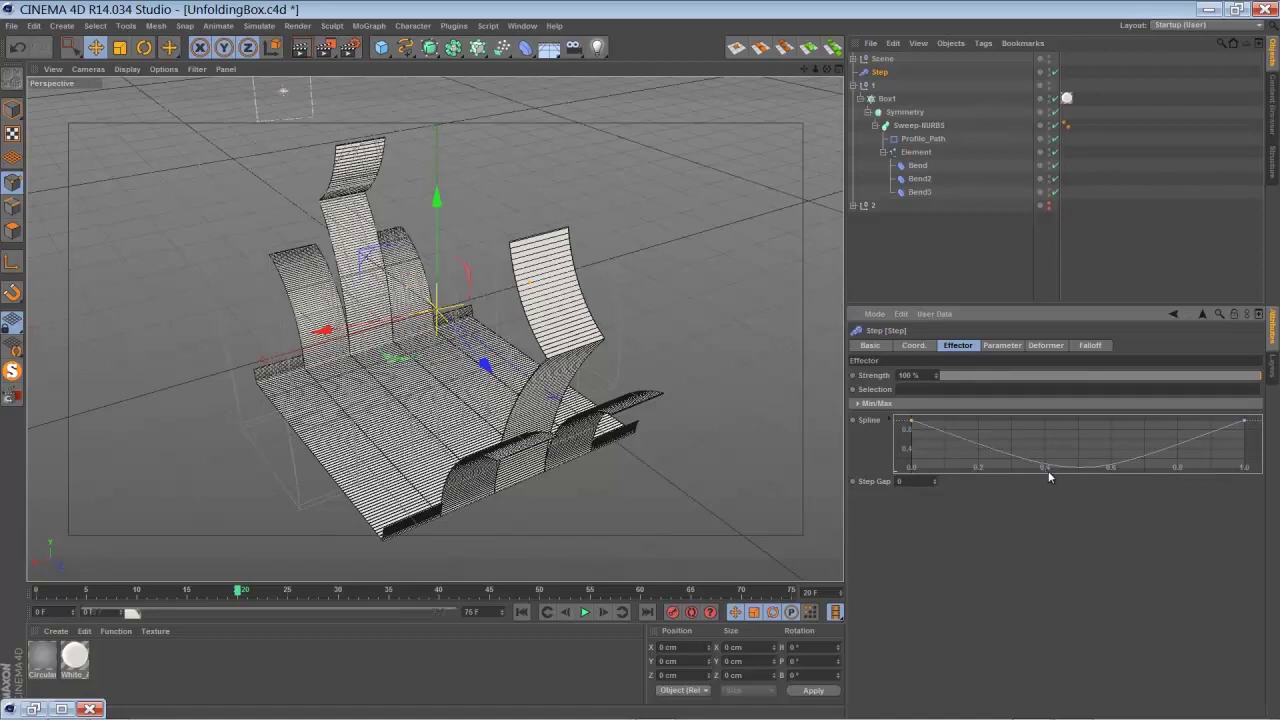
left_click(912, 421)
left_click_drag(1045, 472, 1054, 424)
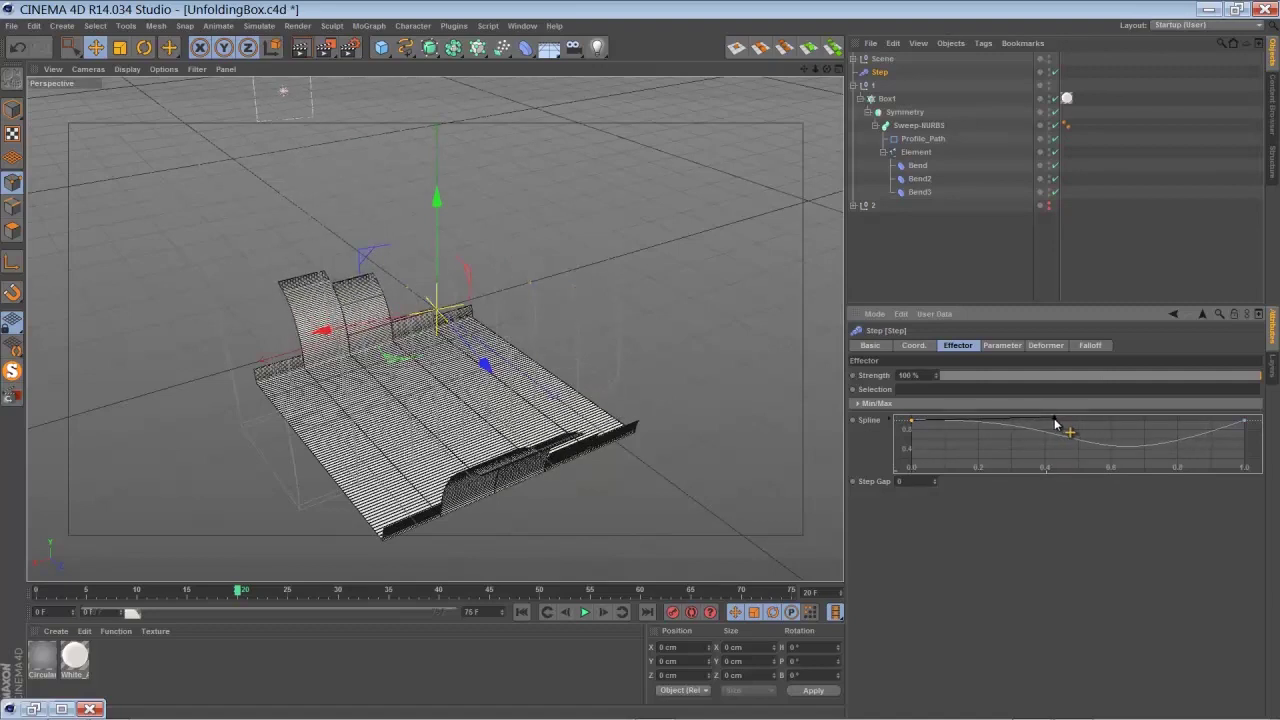
Lower the Step curve's first point to 0.0 and adjust its tangent handle so the curve rises only towards its end
left_click(911, 424)
left_click_drag(911, 423, 911, 467)
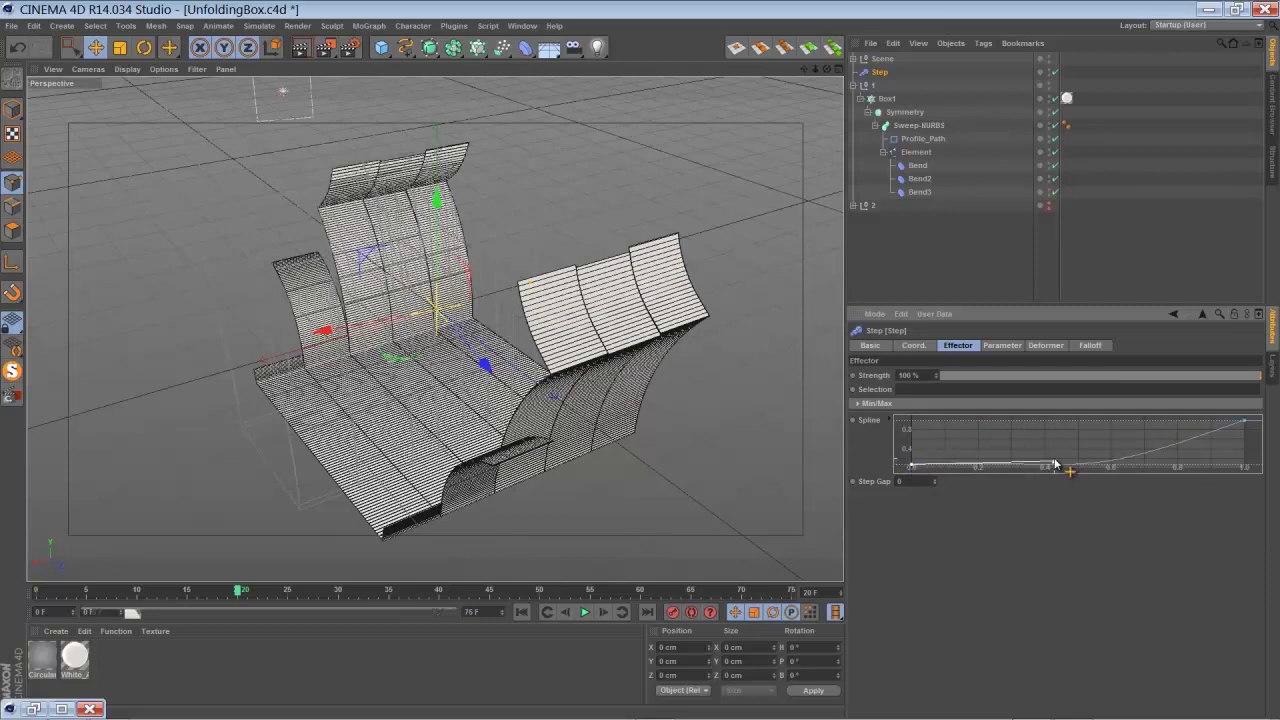
left_click_drag(1056, 462, 1057, 449)
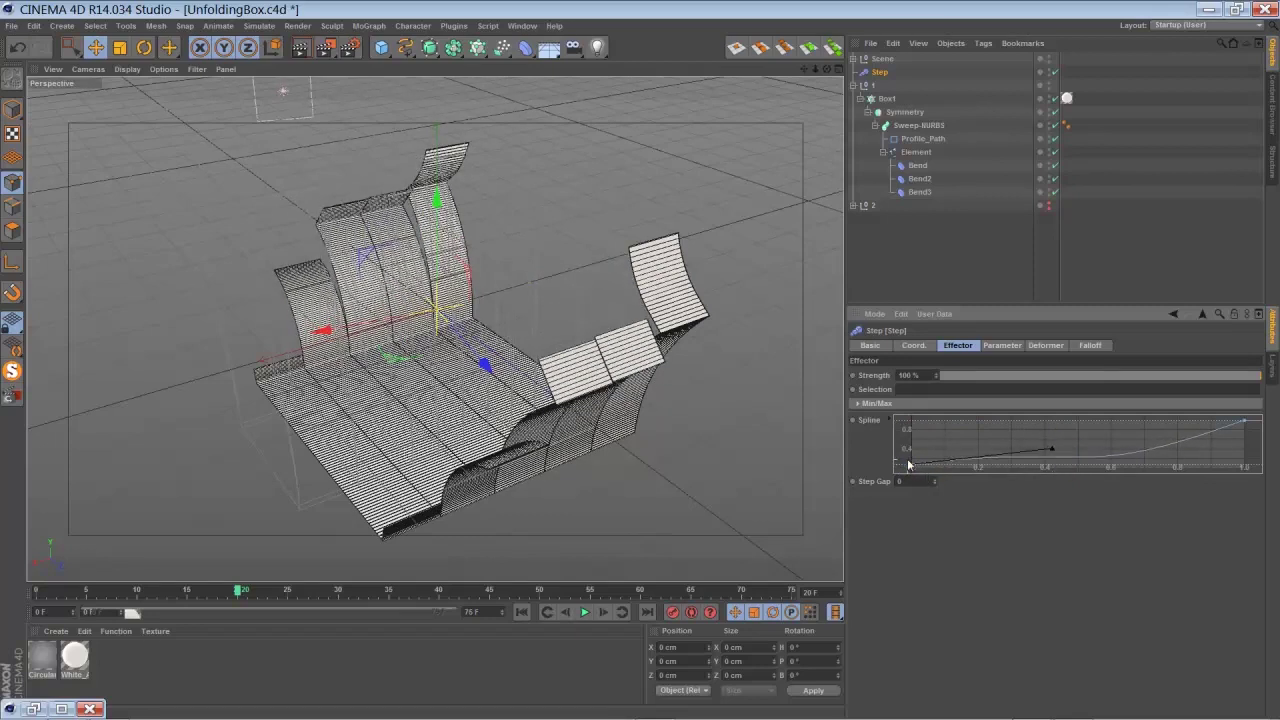
left_click_drag(908, 464, 913, 474)
Play the box animation from the first frame with the rising Step curve and stop playback
left_click(521, 612)
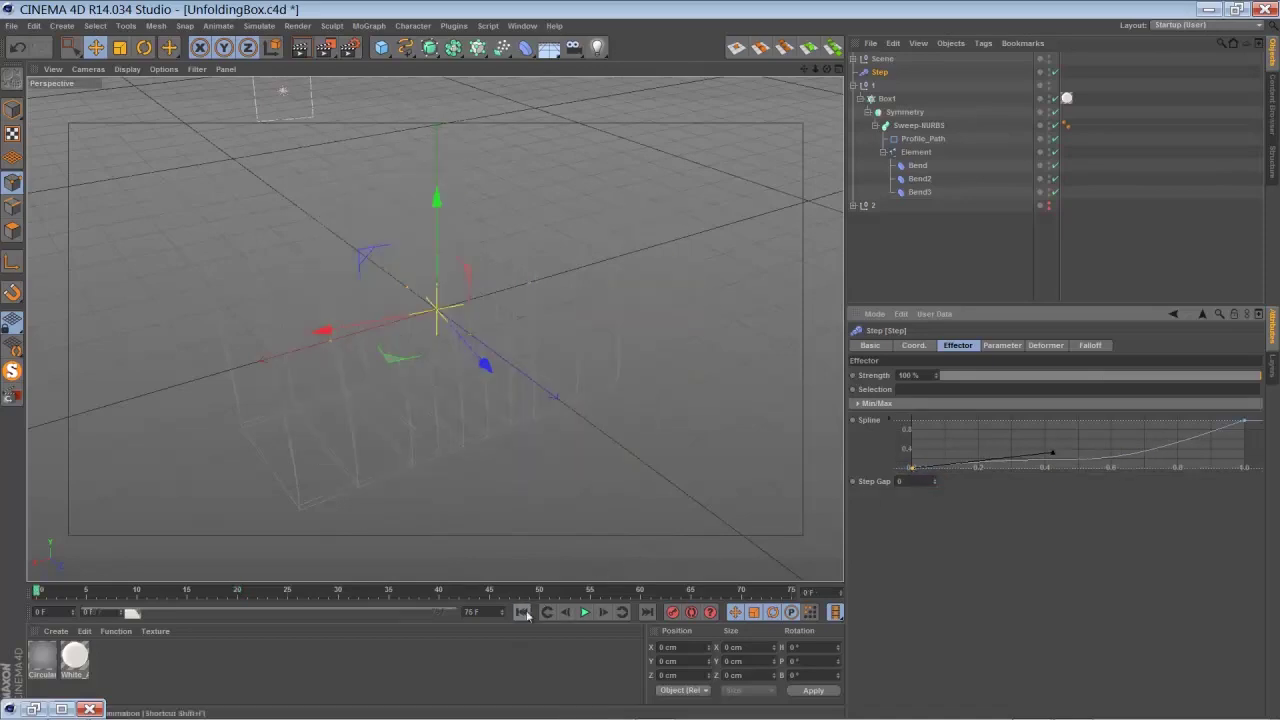
left_click(585, 612)
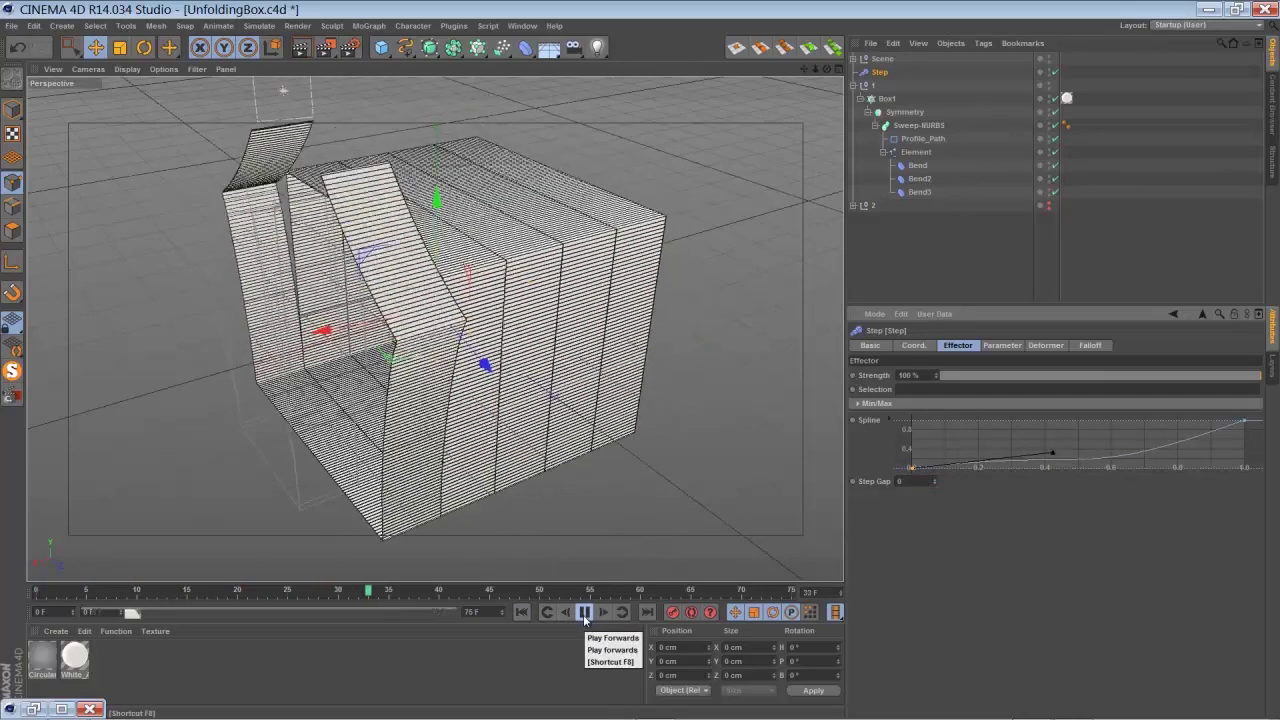
left_click(585, 612)
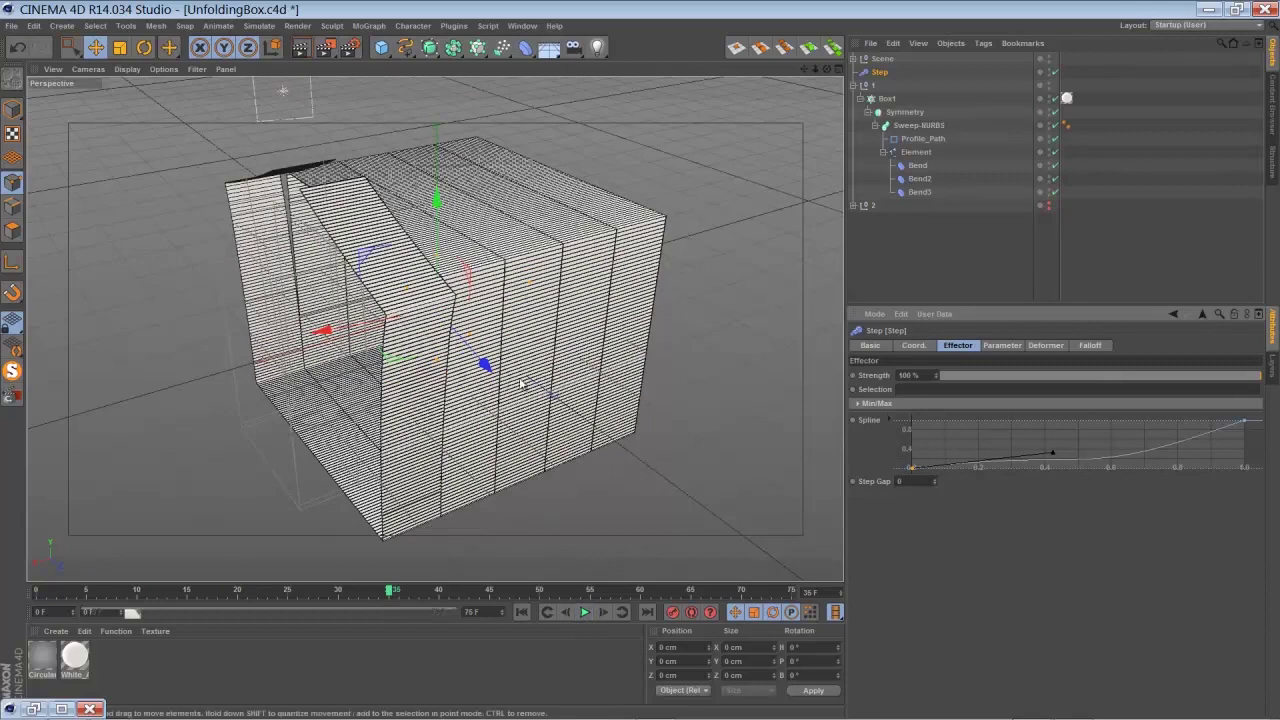
Raise the Step curve's first point back to its maximum for a valley-shaped curve, then replay the animation and stop at frame 48
left_click_drag(912, 467, 911, 420)
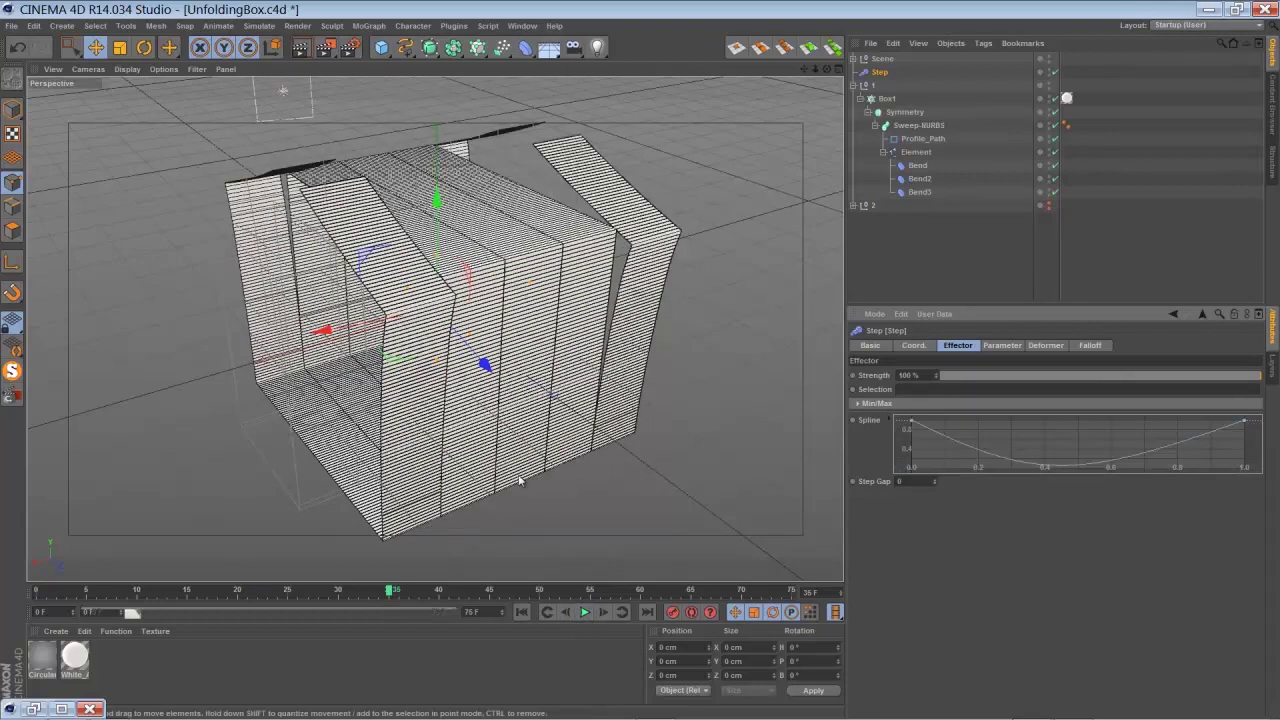
left_click(585, 612)
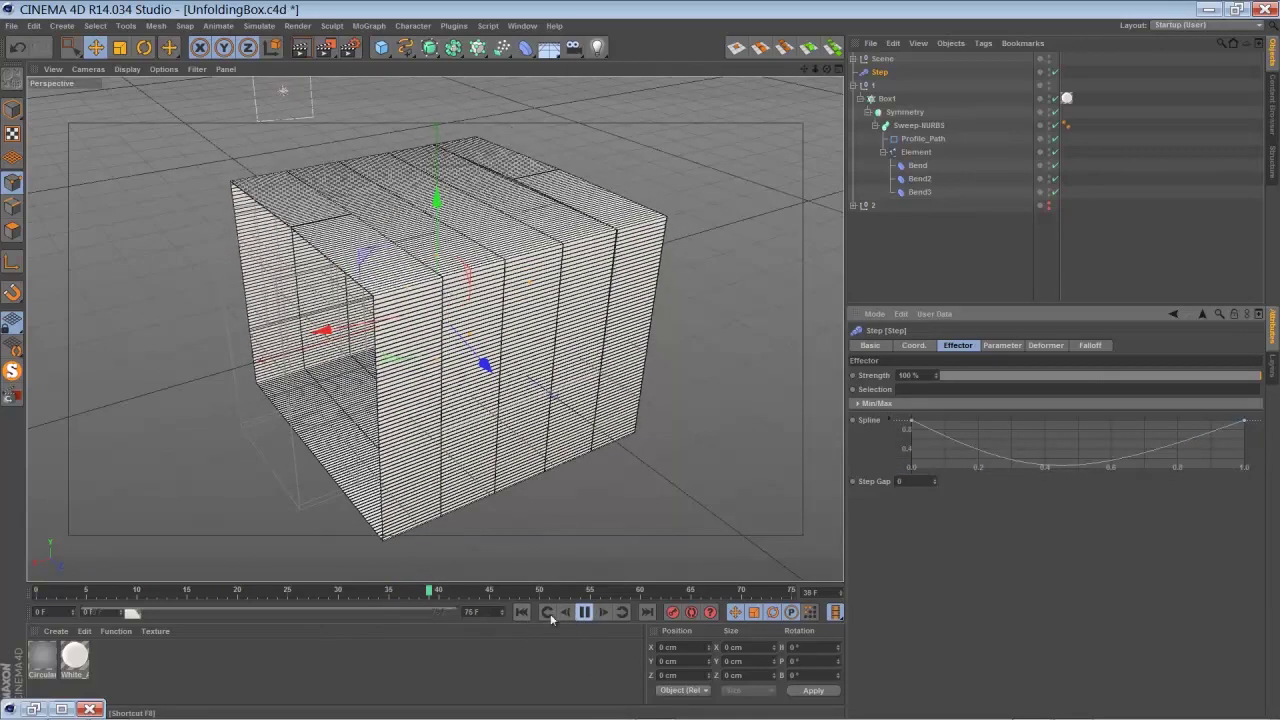
left_click(521, 612)
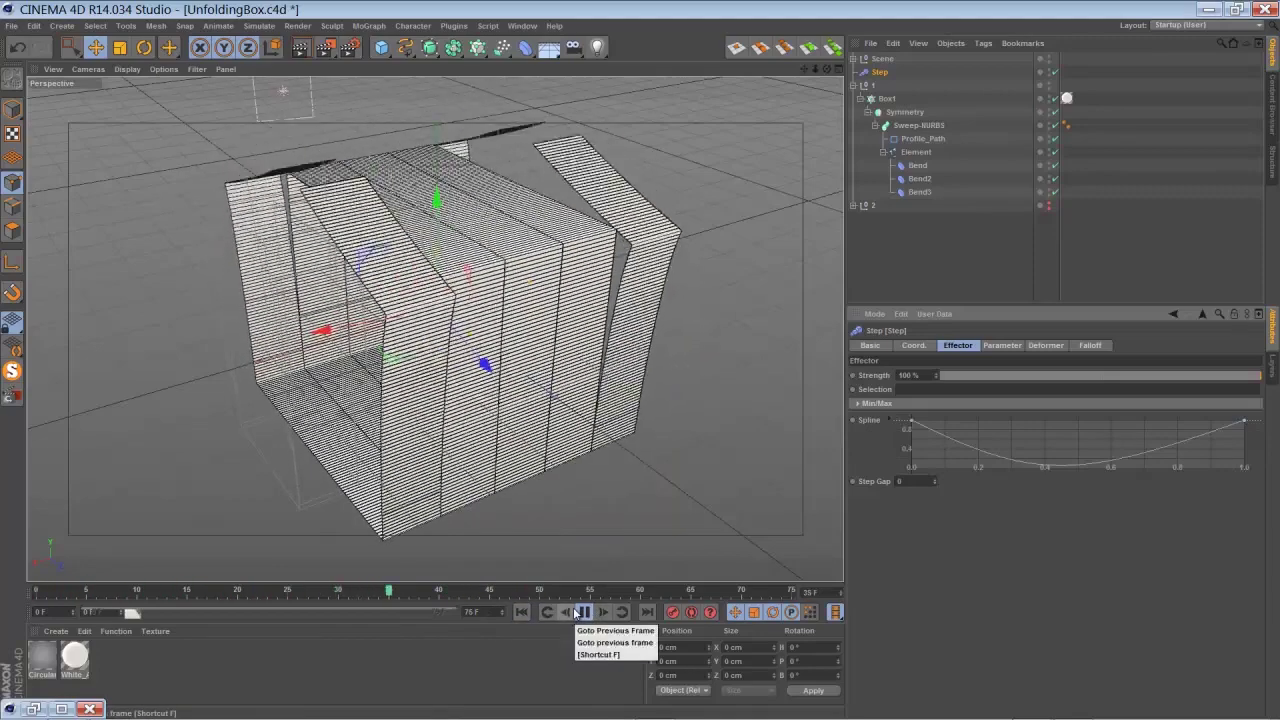
left_click(585, 612)
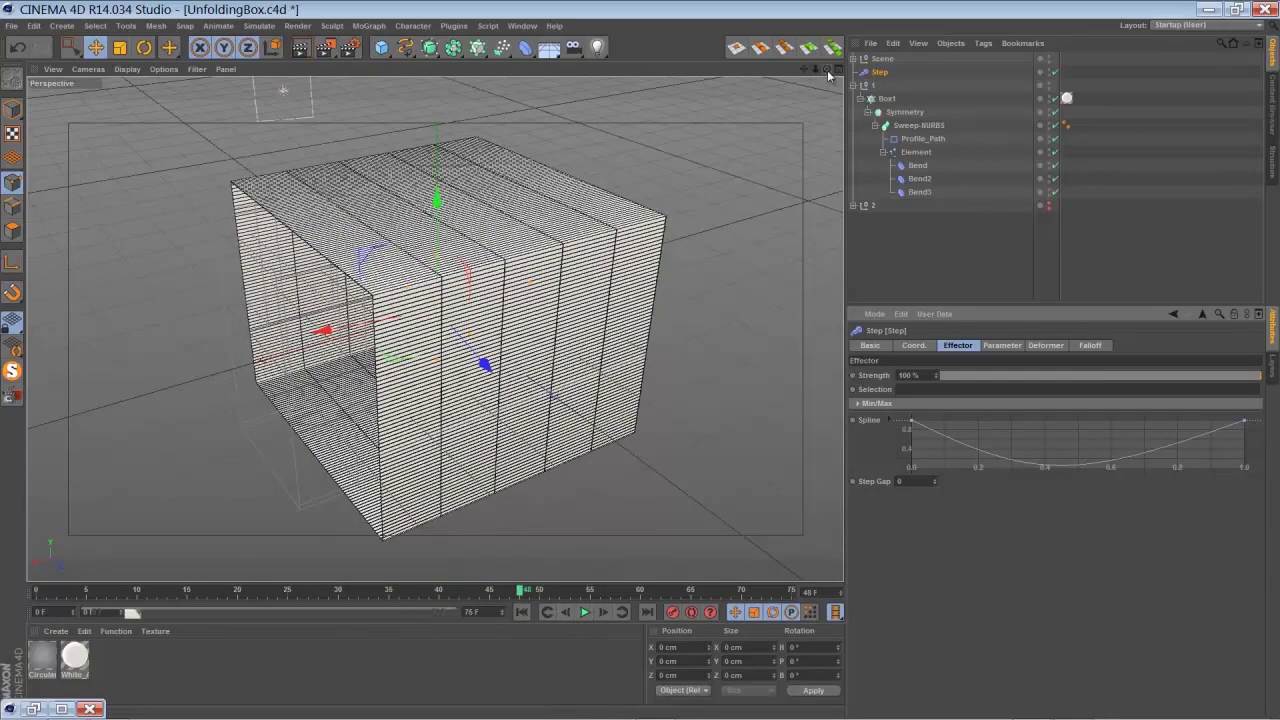
Collapse the Box1 cloner and expand group 2 down to the bend deformers inside its last piece
left_click_drag(826, 70, 855, 97)
left_click(861, 99)
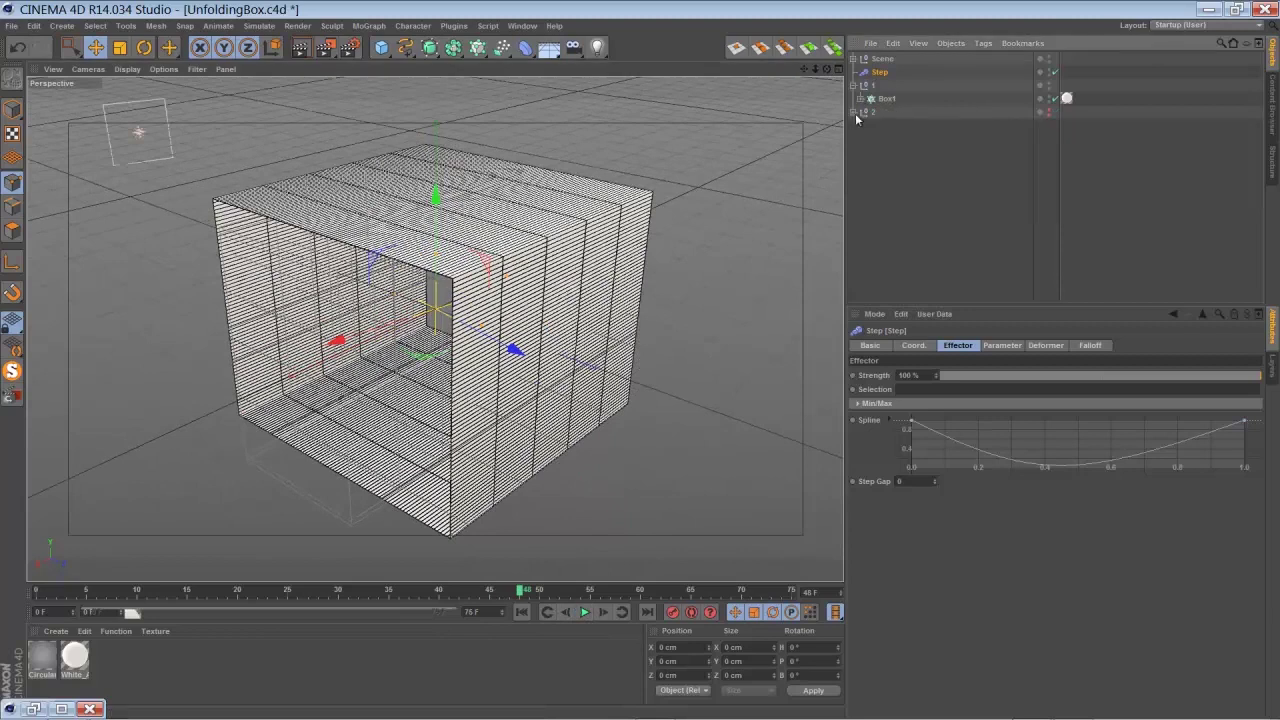
left_click(876, 113)
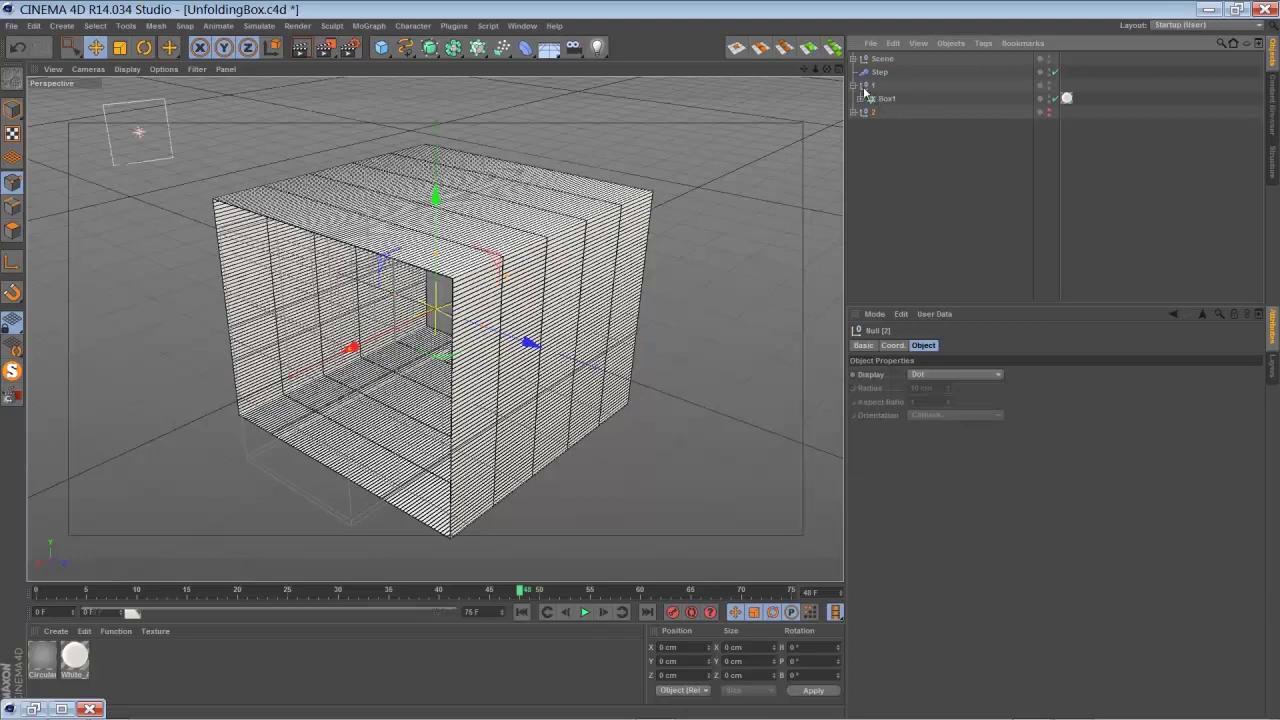
left_click(866, 113)
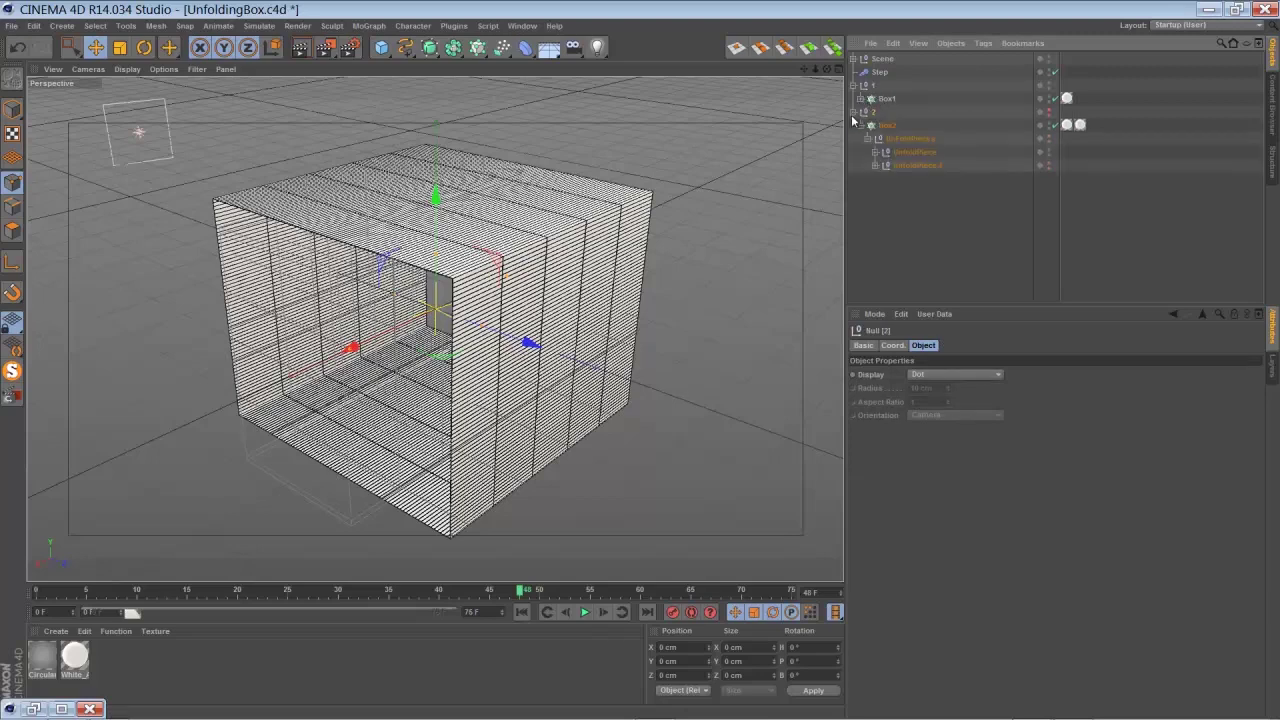
left_click(878, 166)
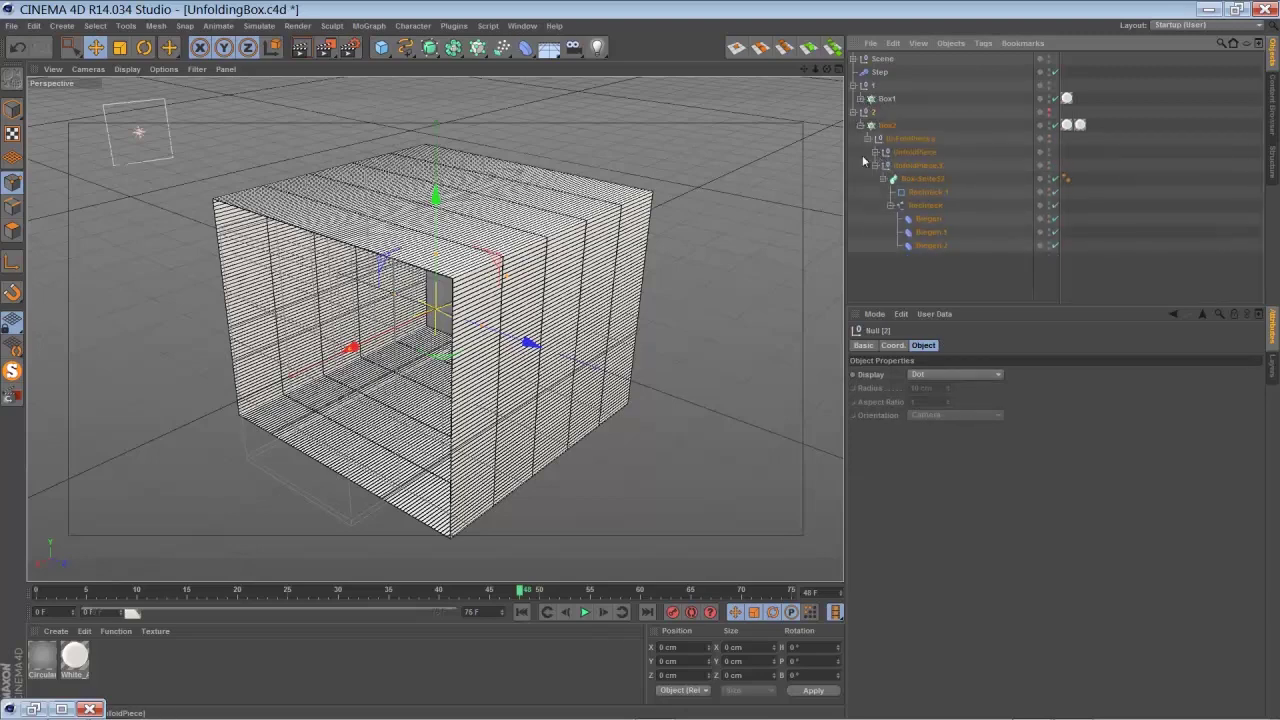
left_click(1048, 120)
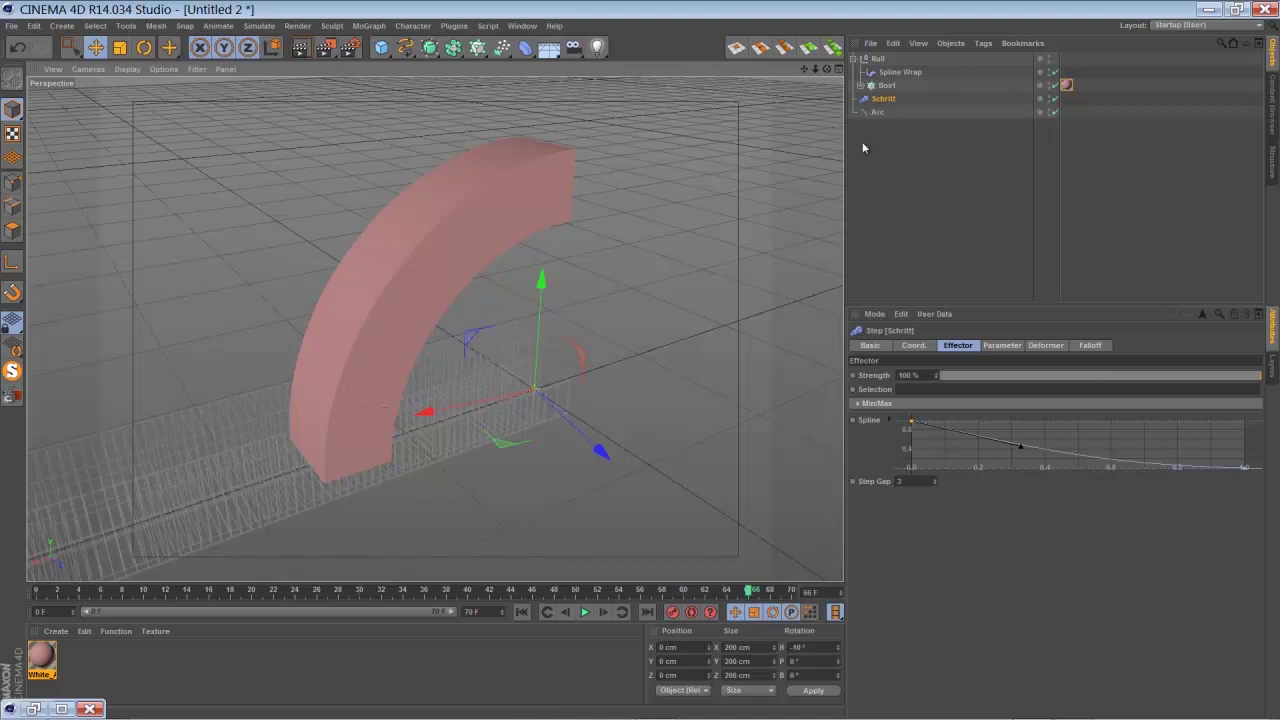
Browse the deformers that include Spline Wrap, and disable the Spline Wrap object in the Untitled 2 scene to straighten Box1
left_click_drag(633, 370, 638, 366)
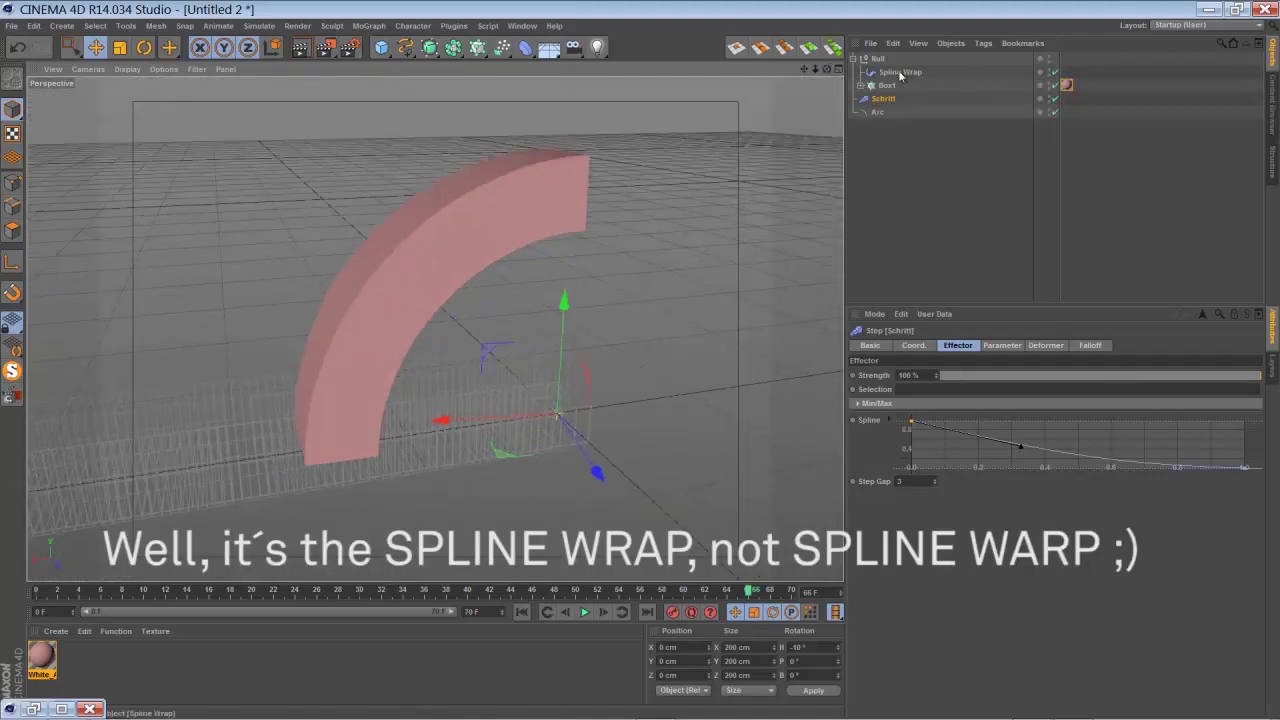
left_click(525, 47)
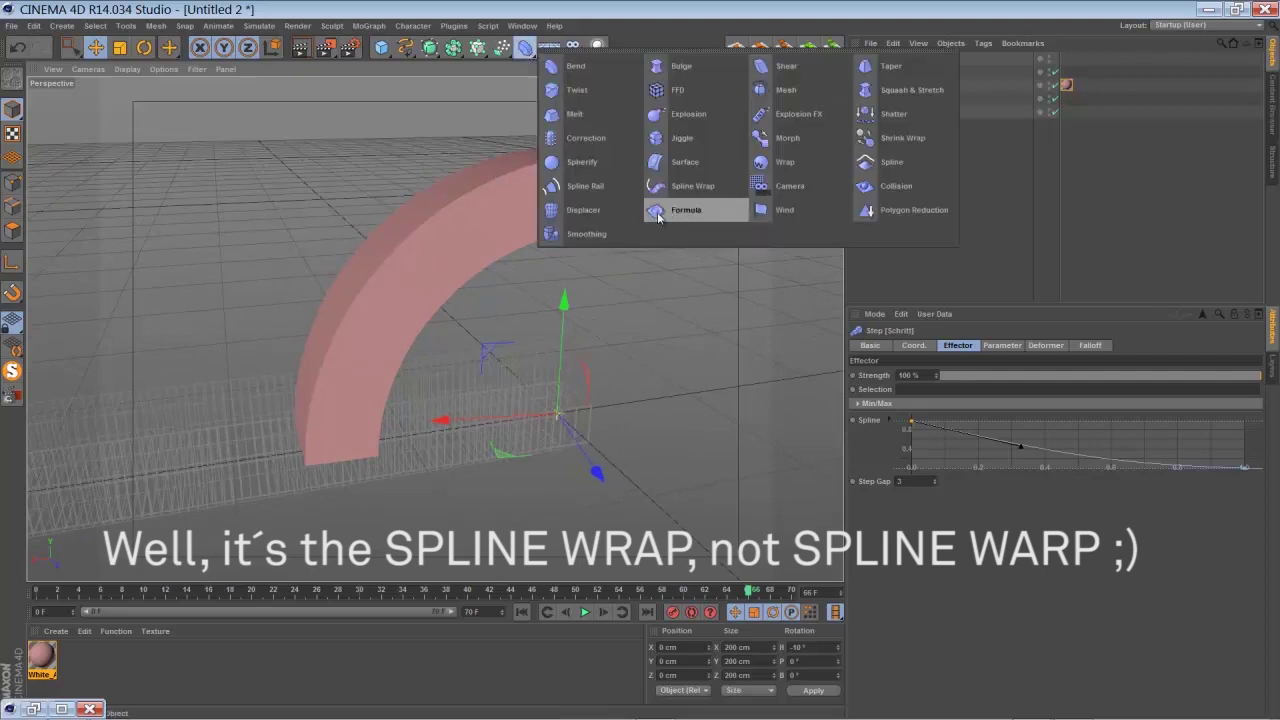
left_click(1053, 72)
mouse_move(815, 69)
left_mouse_down()
mouse_move(639, 360)
mouse_move(815, 69)
left_mouse_up()
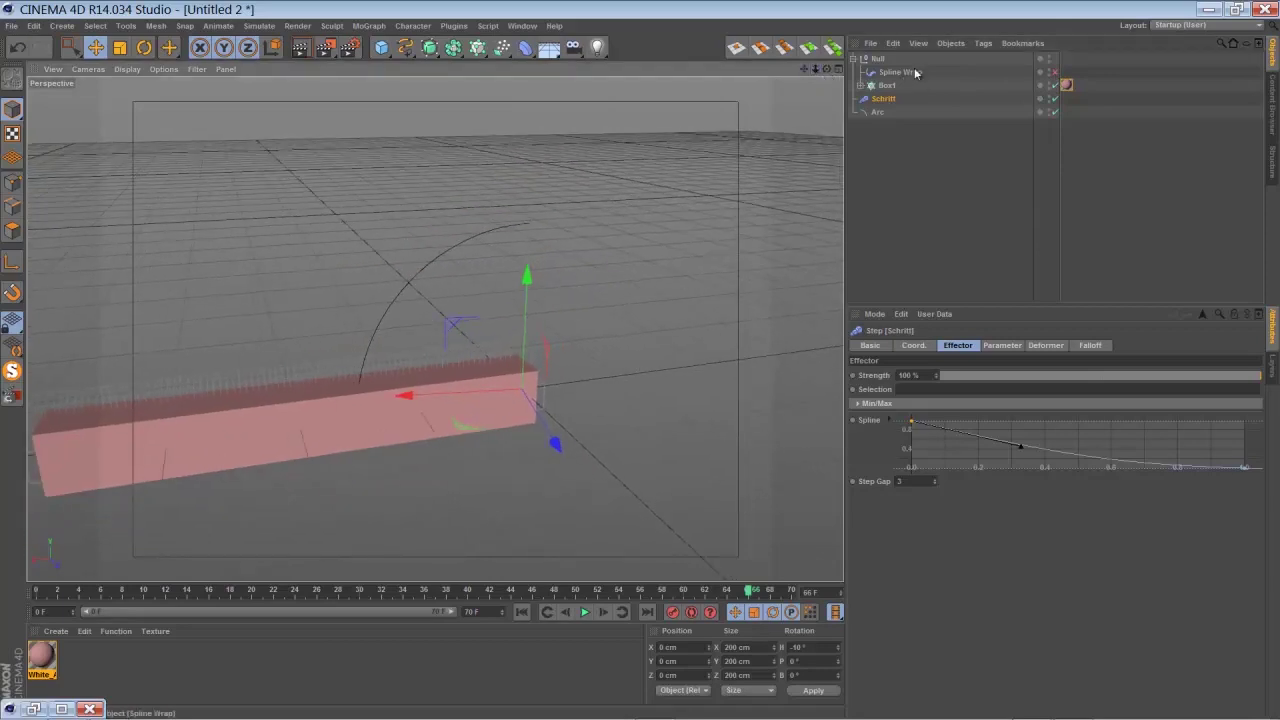
mouse_move(828, 70)
left_mouse_down()
mouse_move(643, 361)
mouse_move(828, 70)
left_mouse_up()
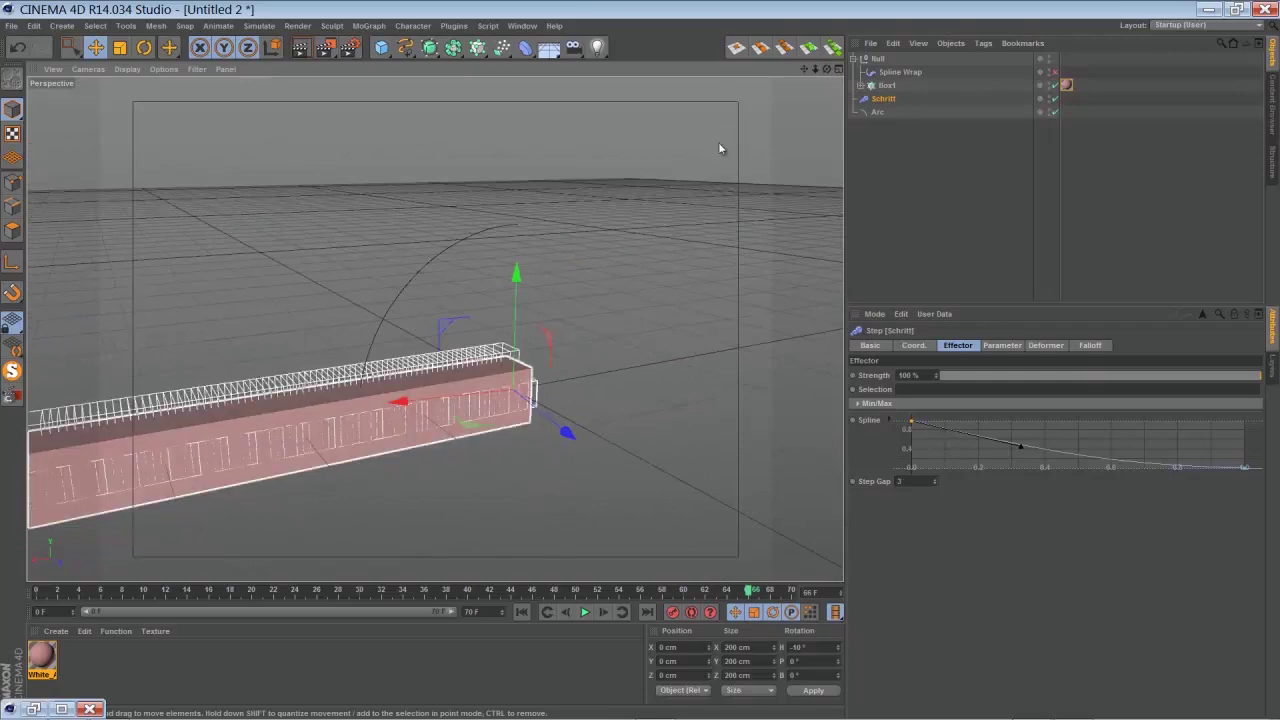
mouse_move(804, 69)
left_mouse_down()
mouse_move(657, 354)
mouse_move(798, 82)
left_mouse_up()
Inspect the settings of the Arc spline, the Schritt effector and the linear Box1 cloner
left_click(872, 113)
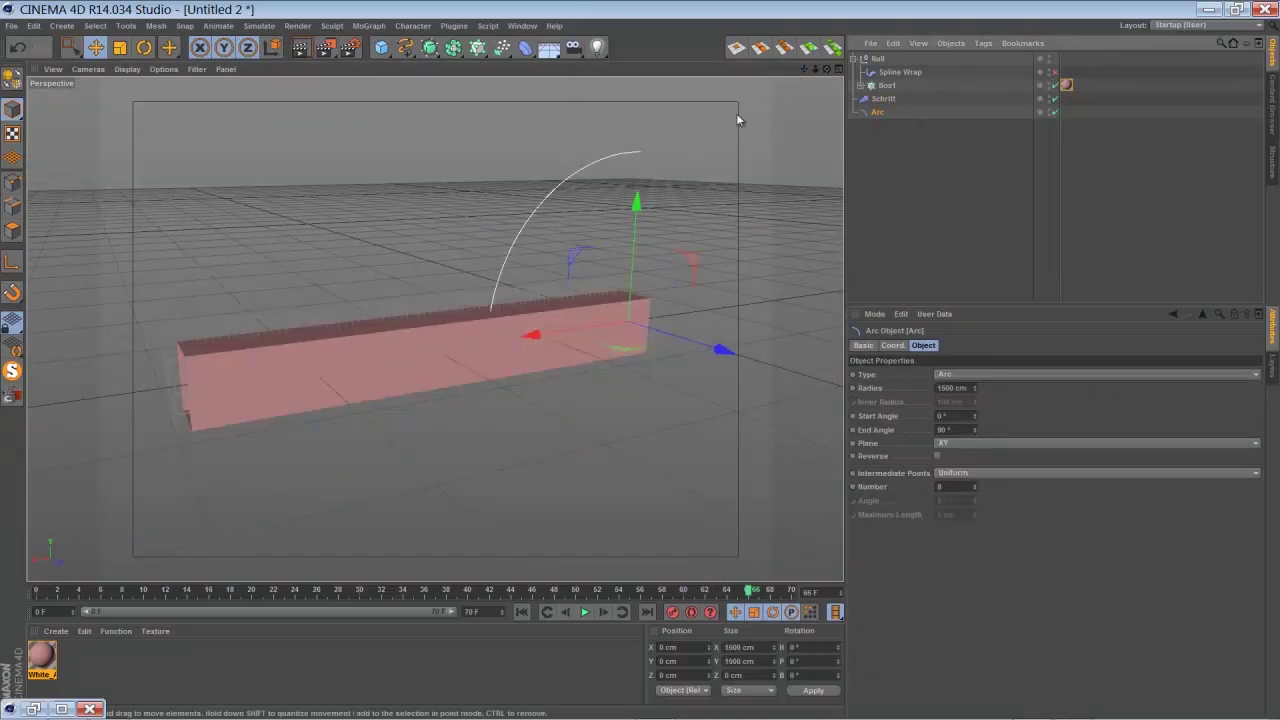
left_click(881, 100)
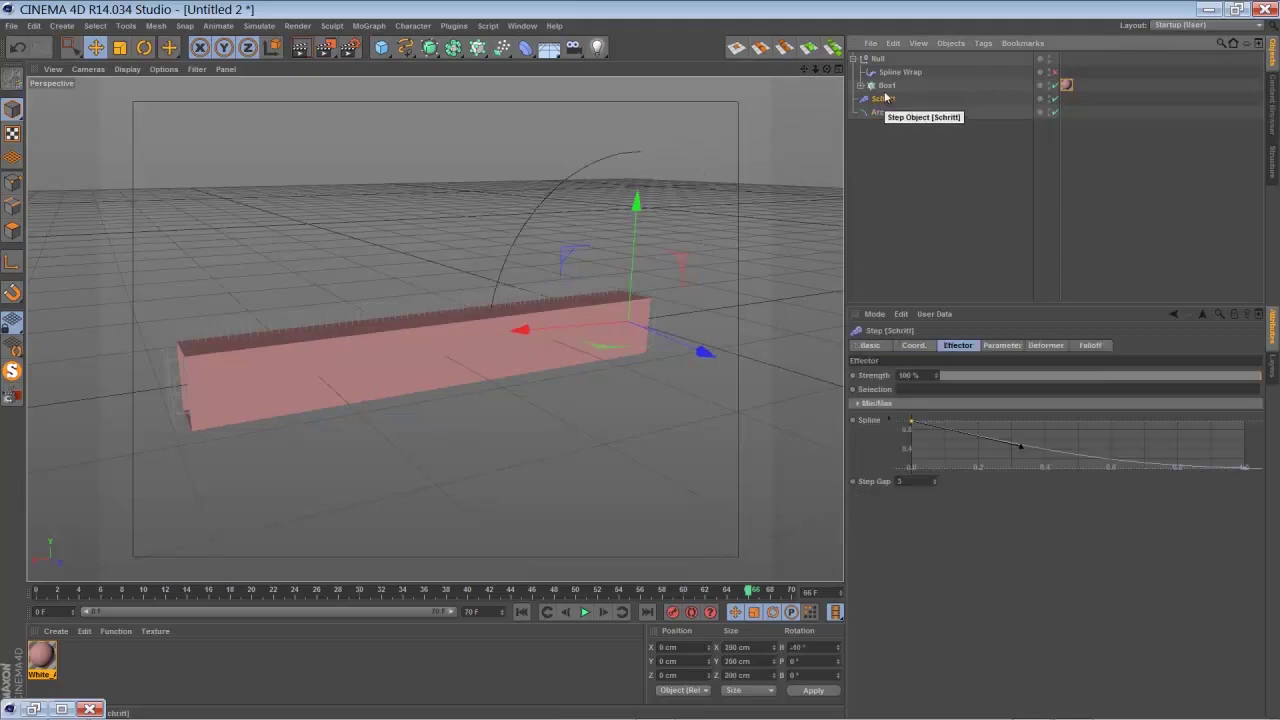
left_click(886, 88)
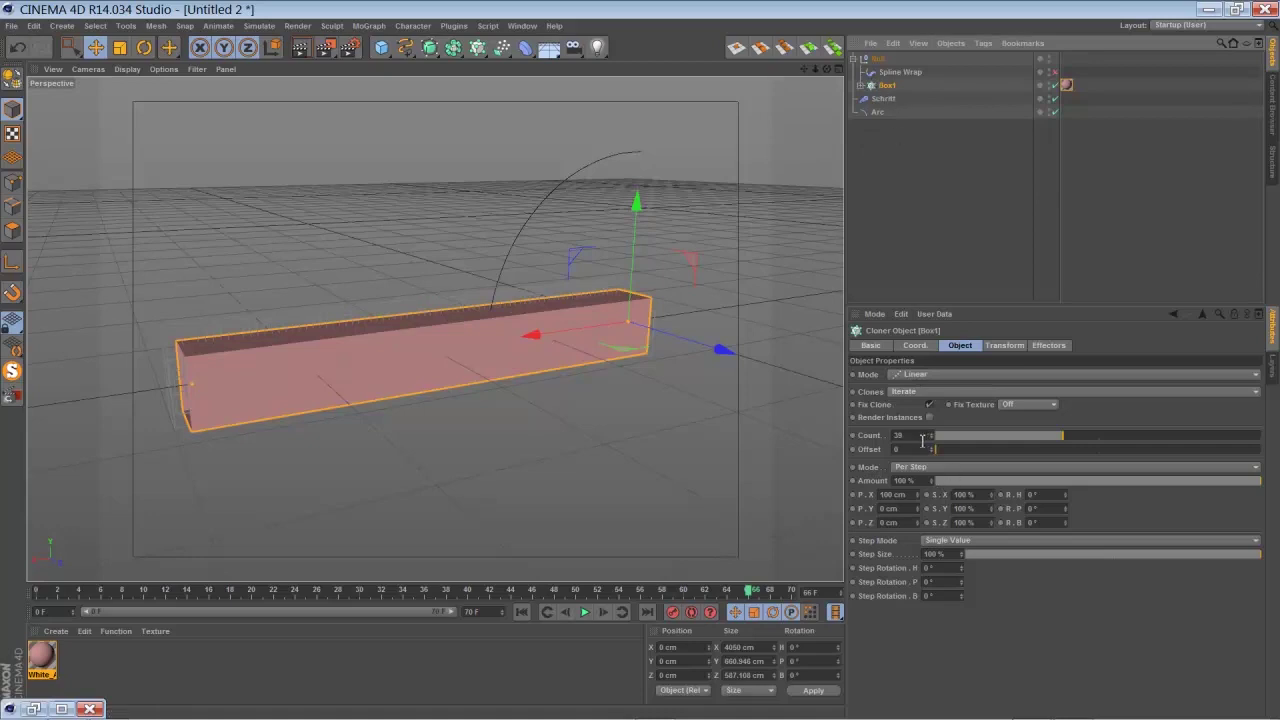
Enable the Spline Wrap deformer to bend the Box1 clones along the Arc spline
left_click(907, 73)
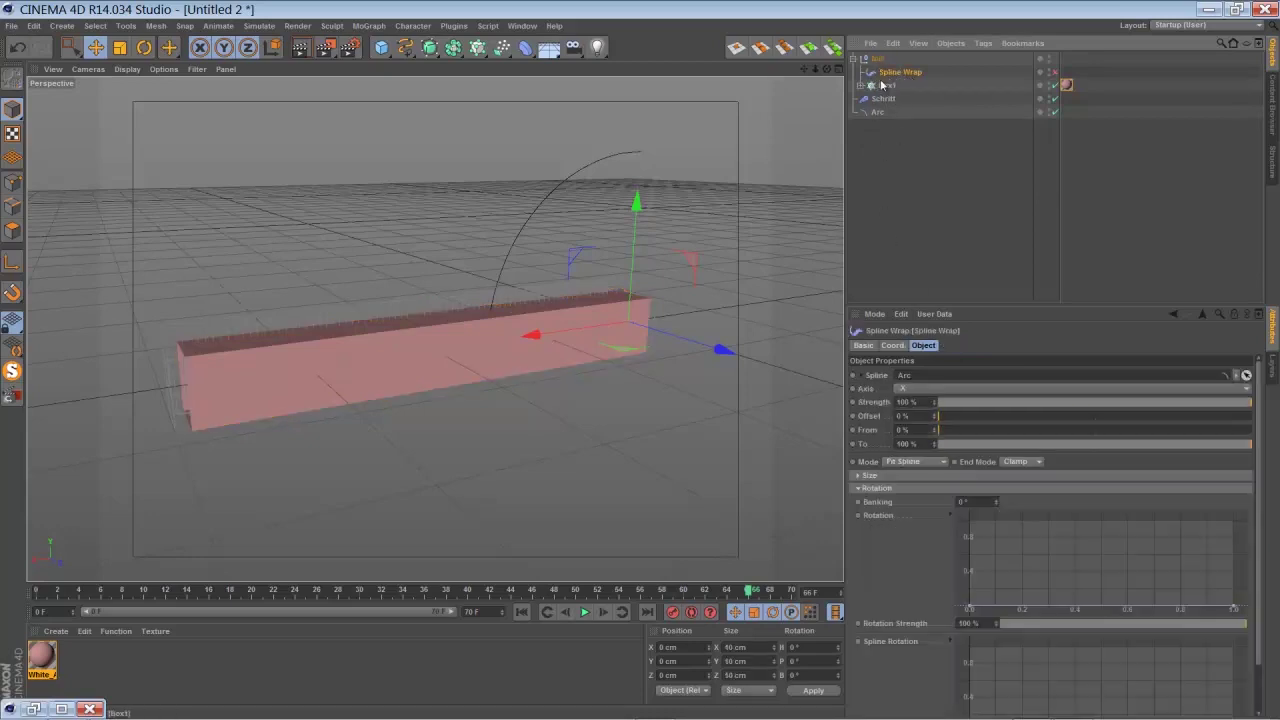
left_click(1053, 72)
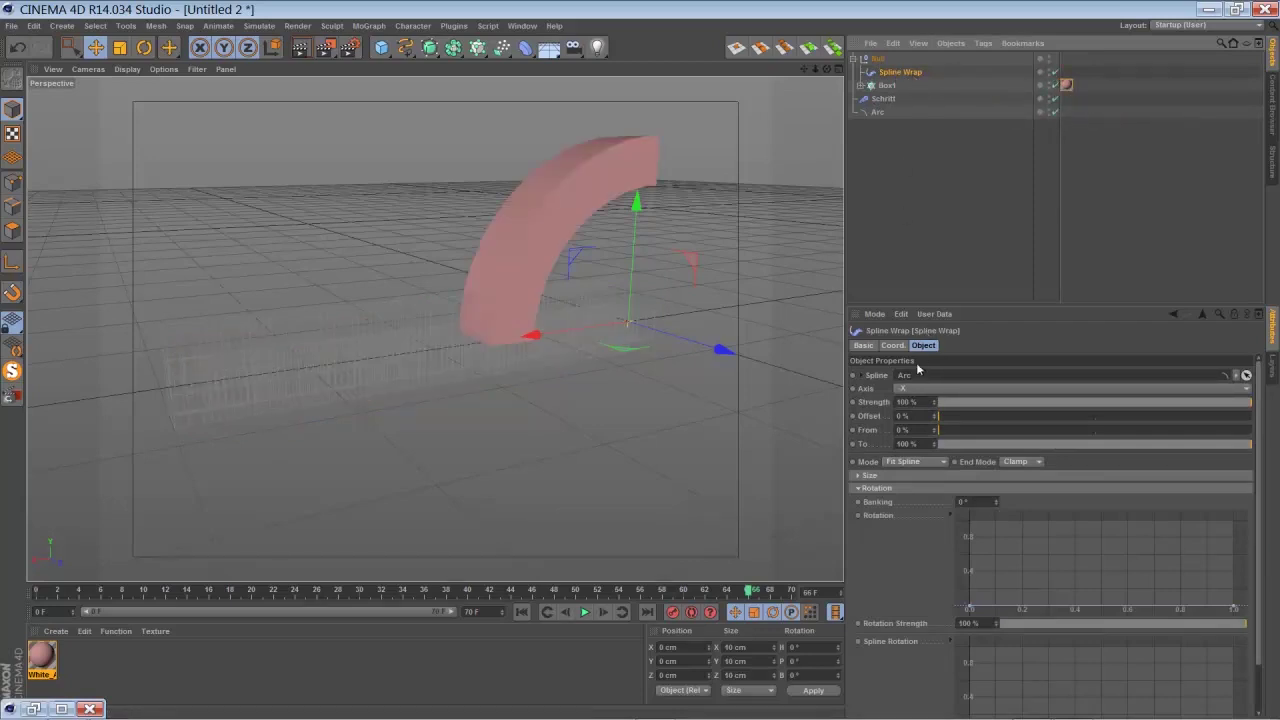
Play the wrapped box animation from the first frame and stop partway at frame 31
left_click_drag(805, 70, 640, 347)
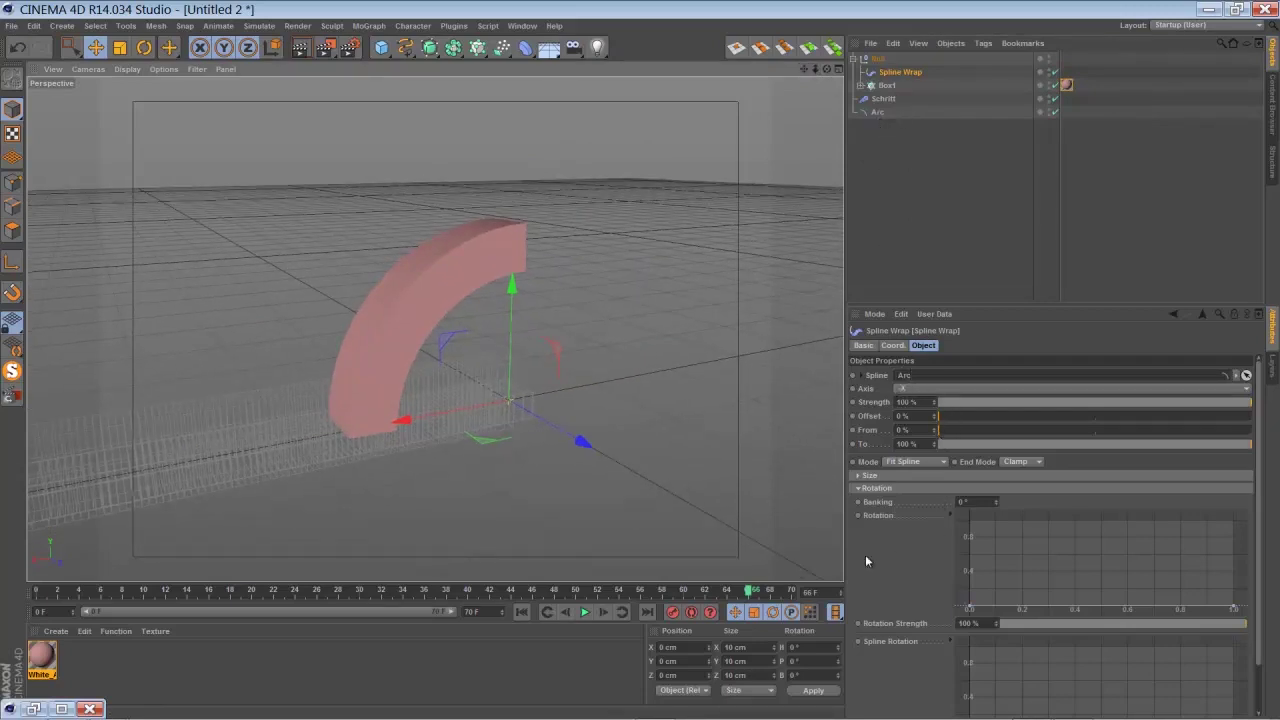
left_click(519, 613)
left_click(585, 612)
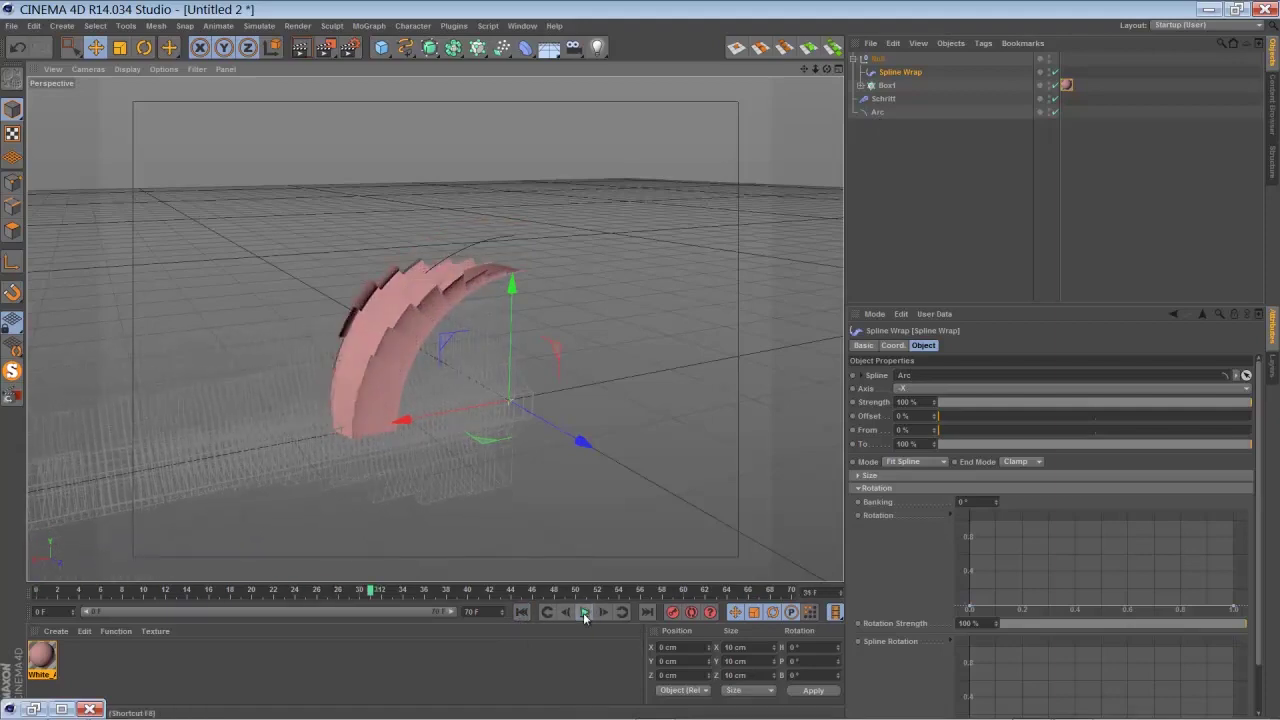
left_click(585, 612)
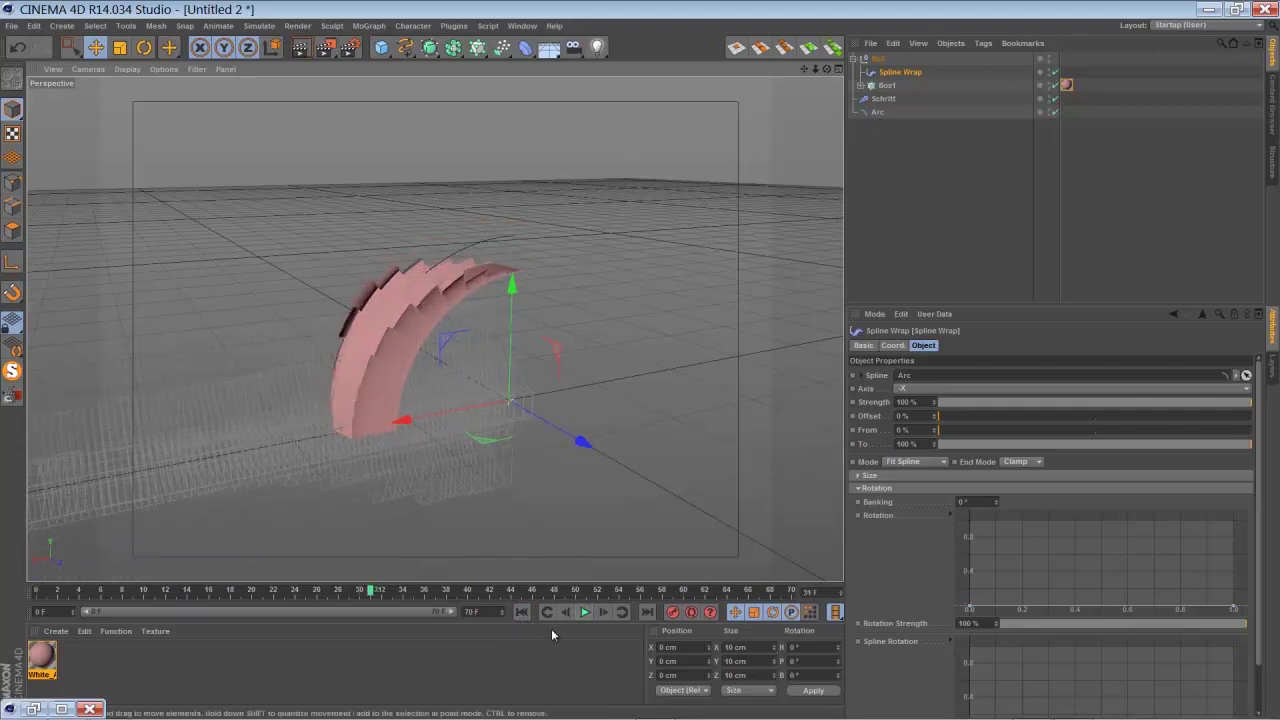
Try Keep Length as the Spline Wrap mode and return it to Fit Spline
left_click(895, 462)
left_click(893, 480)
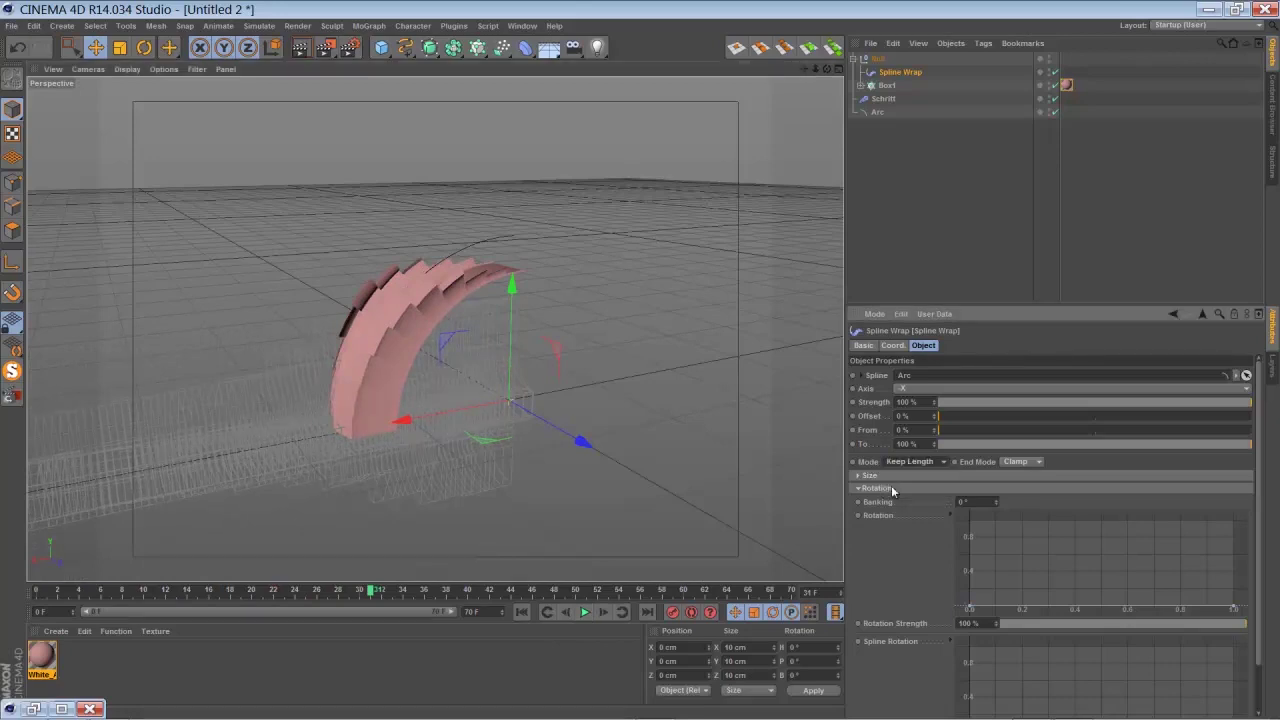
left_click(910, 462)
left_click(904, 472)
Test the Spline Wrap's Extend end mode with a 53% offset and switch the end mode to Clamp for comparison
left_click(1019, 462)
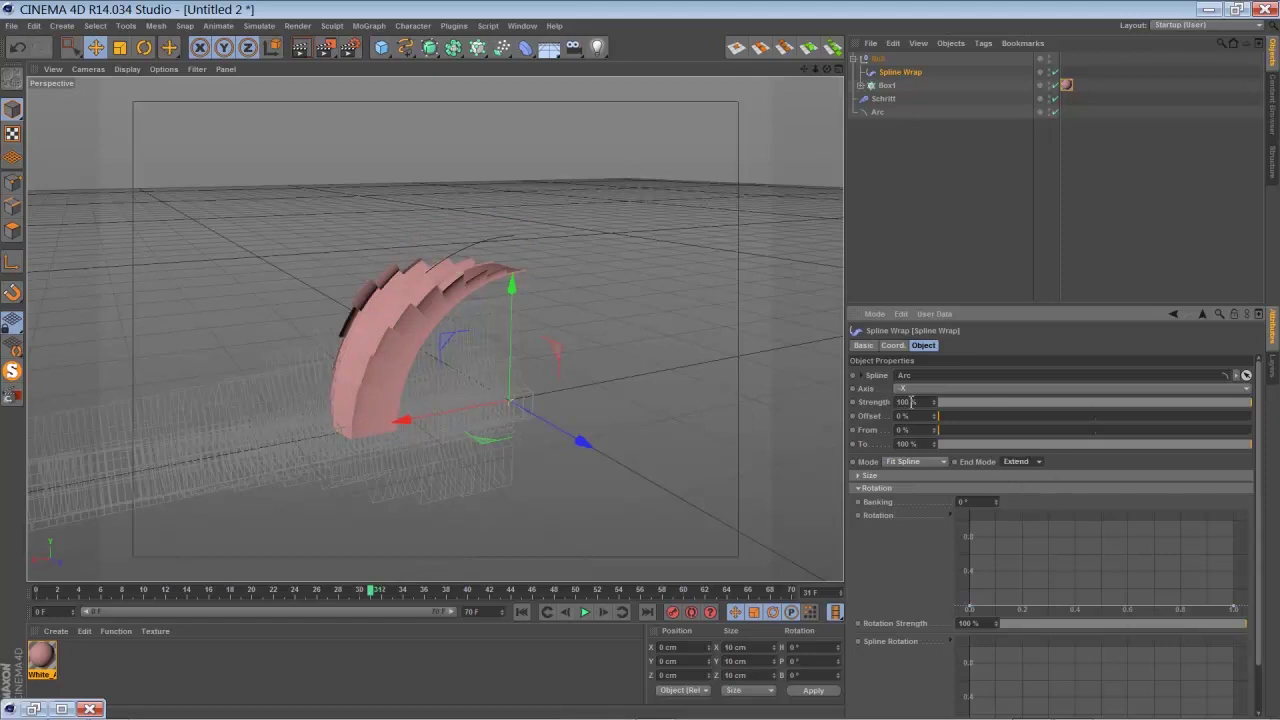
left_click_drag(944, 415, 1105, 391)
left_click(1018, 462)
left_click(1006, 475)
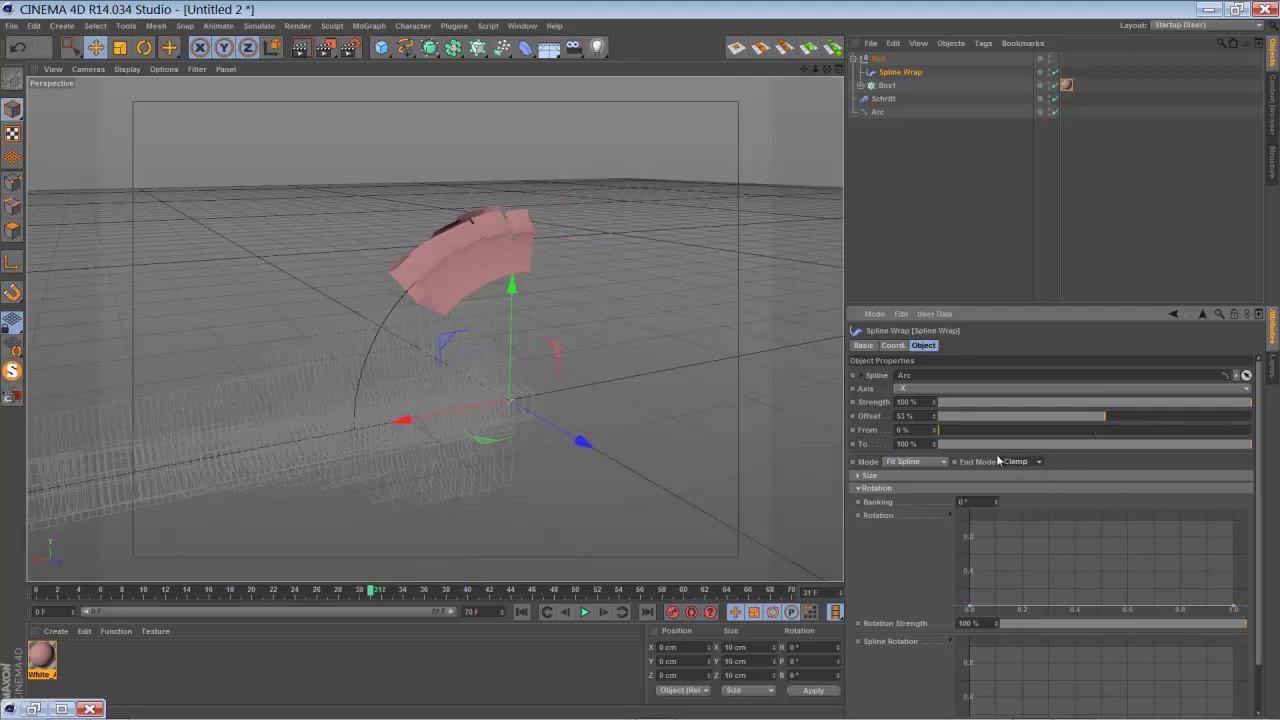
Return the Spline Wrap offset to 0% and set its end mode to Extend
left_click_drag(1004, 410, 930, 430)
left_click(1016, 461)
left_click(1008, 488)
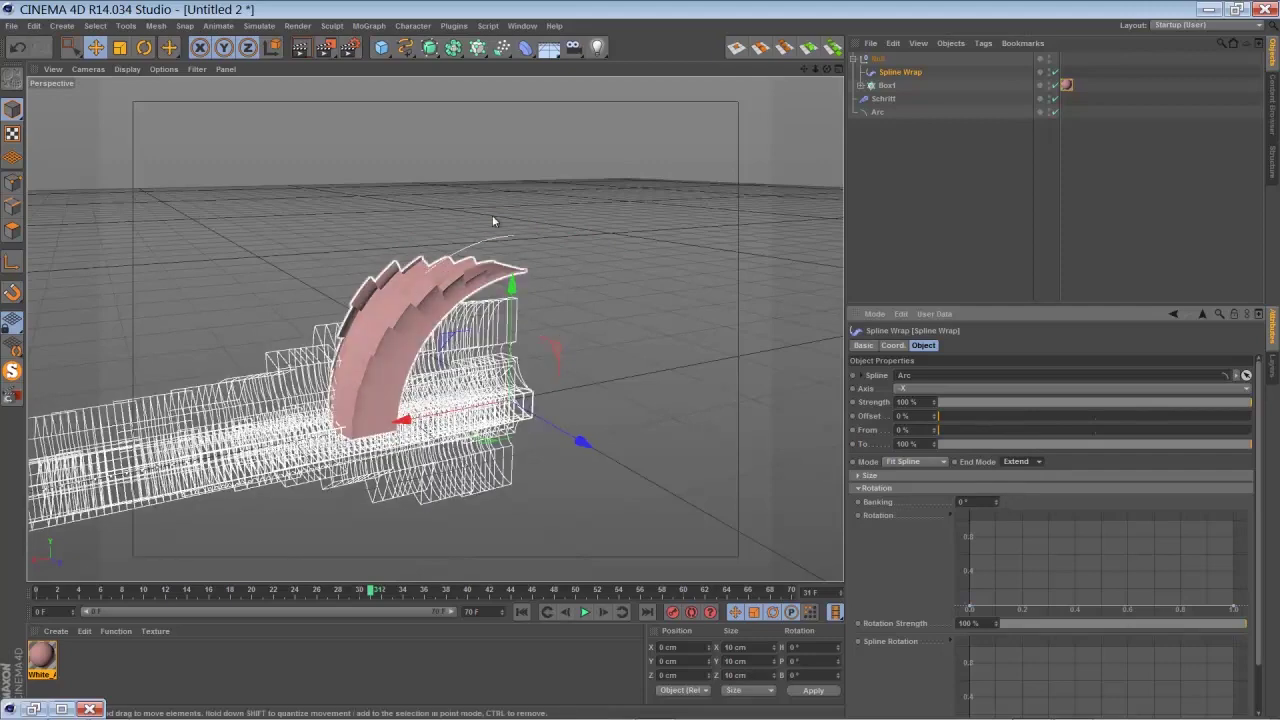
Show the Schritt effector's settings and play the animation from the first frame to examine the stepped unfolding
left_click(883, 98)
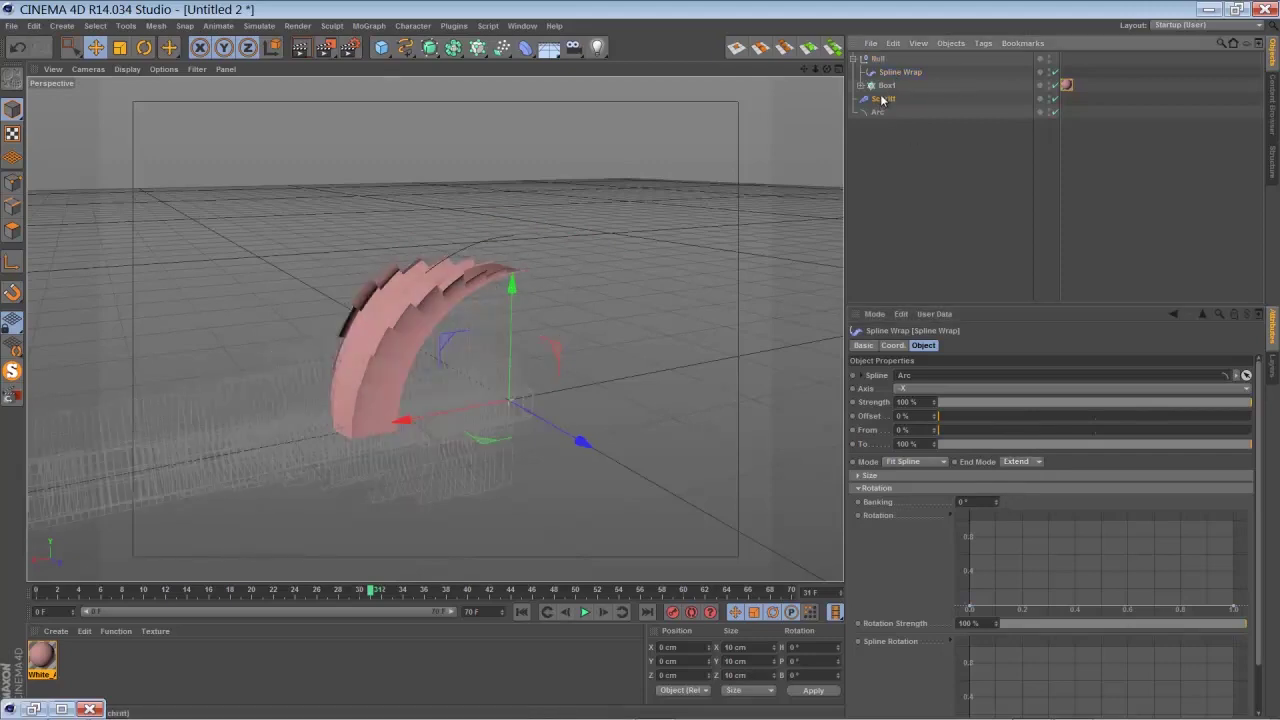
left_click(521, 612)
left_click(584, 612)
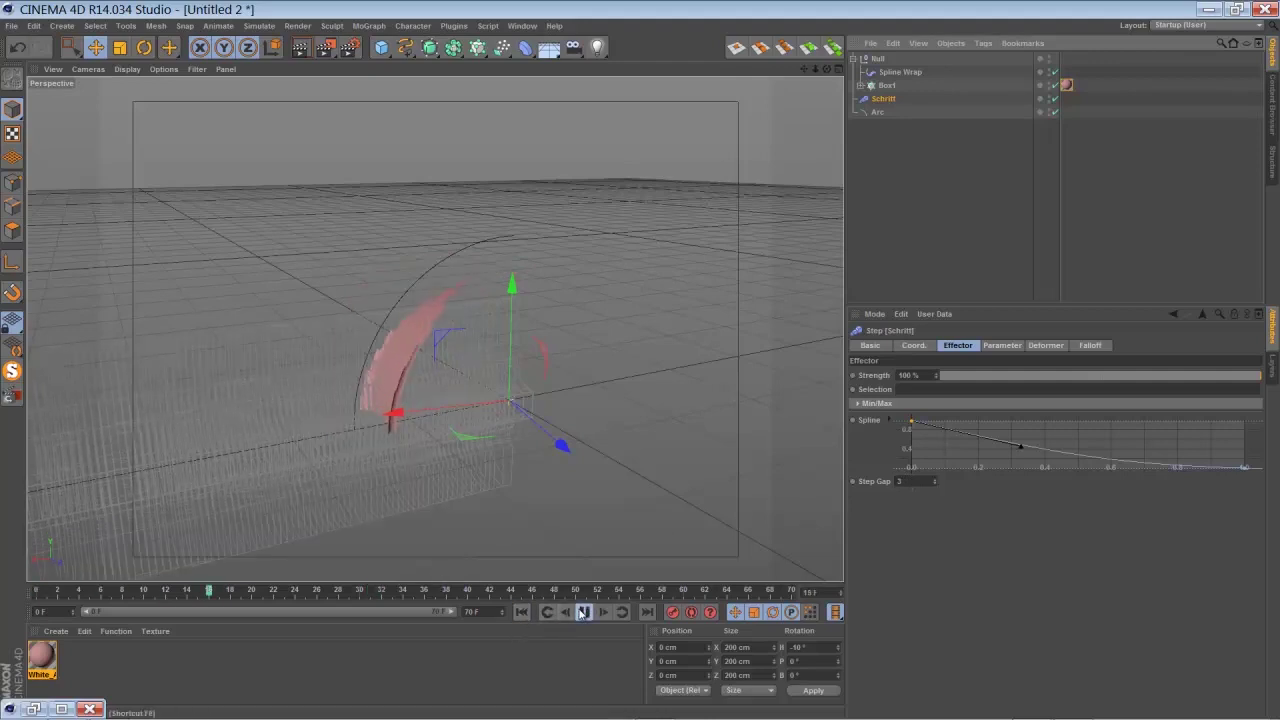
left_click(584, 612)
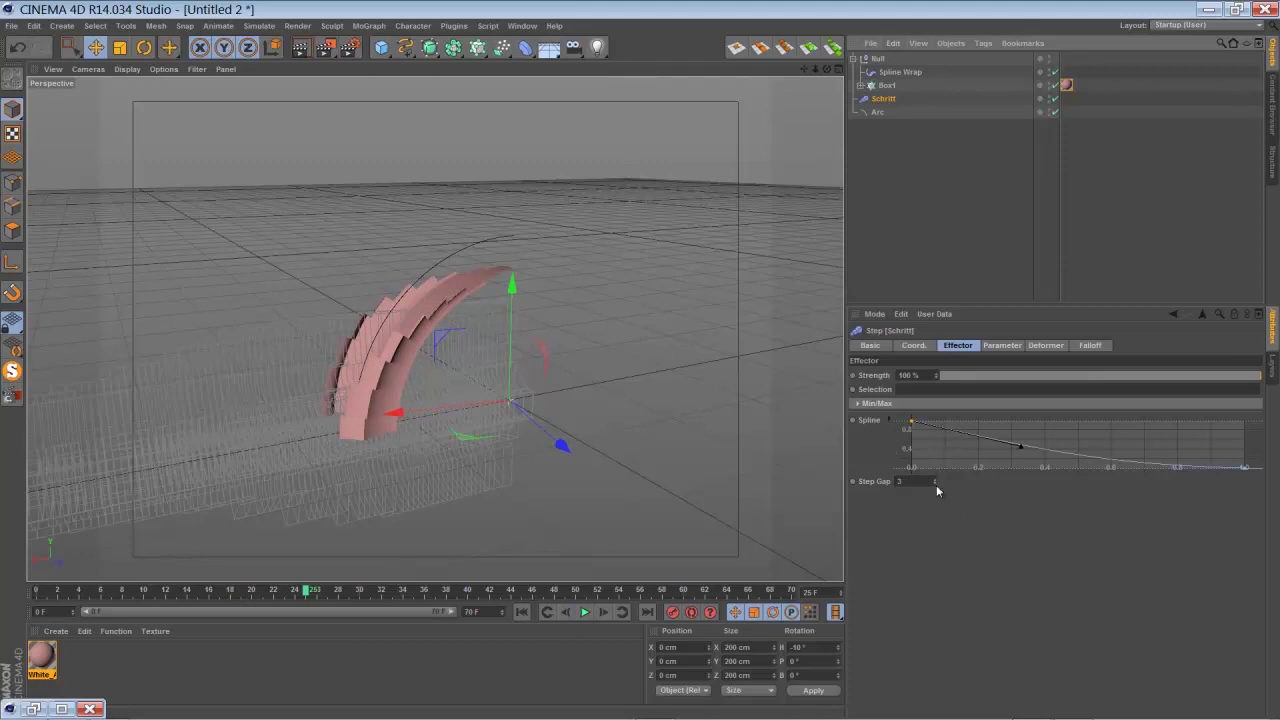
Set the Schritt effector's Step Gap to 0 and replay the animation from the start
left_click(936, 484)
left_click(936, 484)
left_click(936, 484)
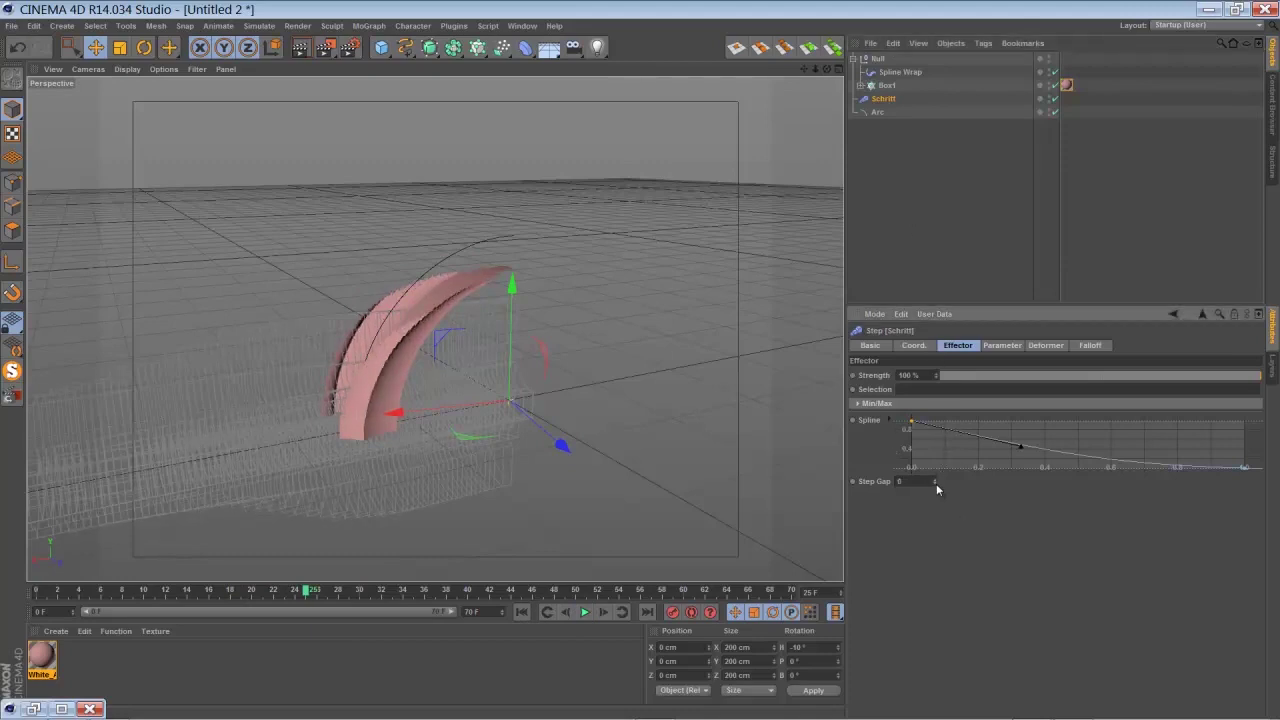
left_click(521, 612)
left_click(584, 612)
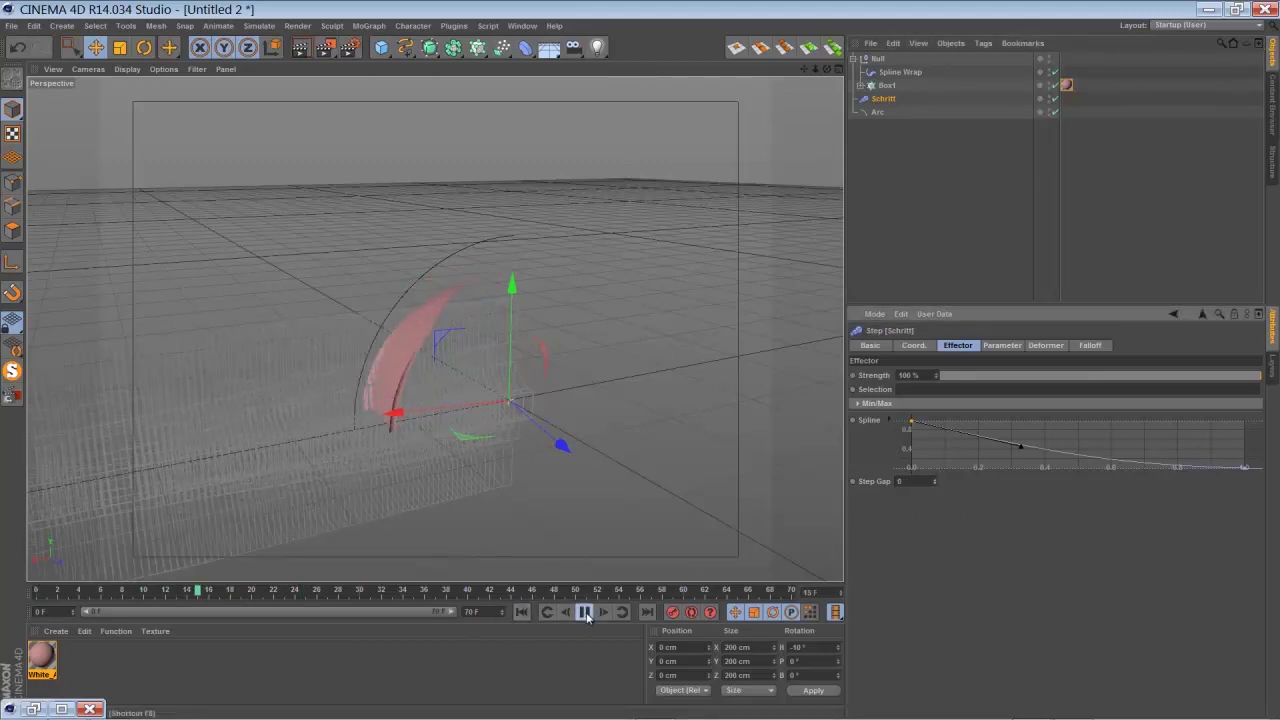
left_click(584, 612)
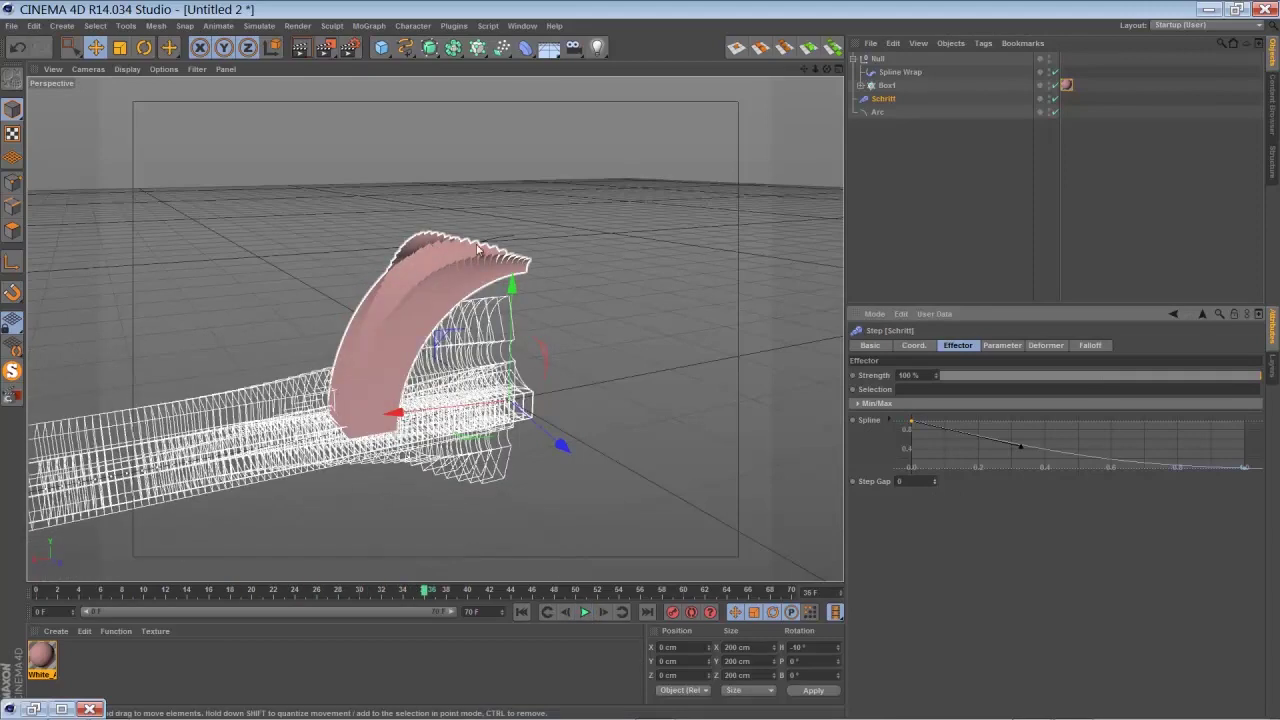
Set the Schritt effector's Step Gap back to 3 while viewing the arch close up from above
scroll(642, 363, "up", 6)
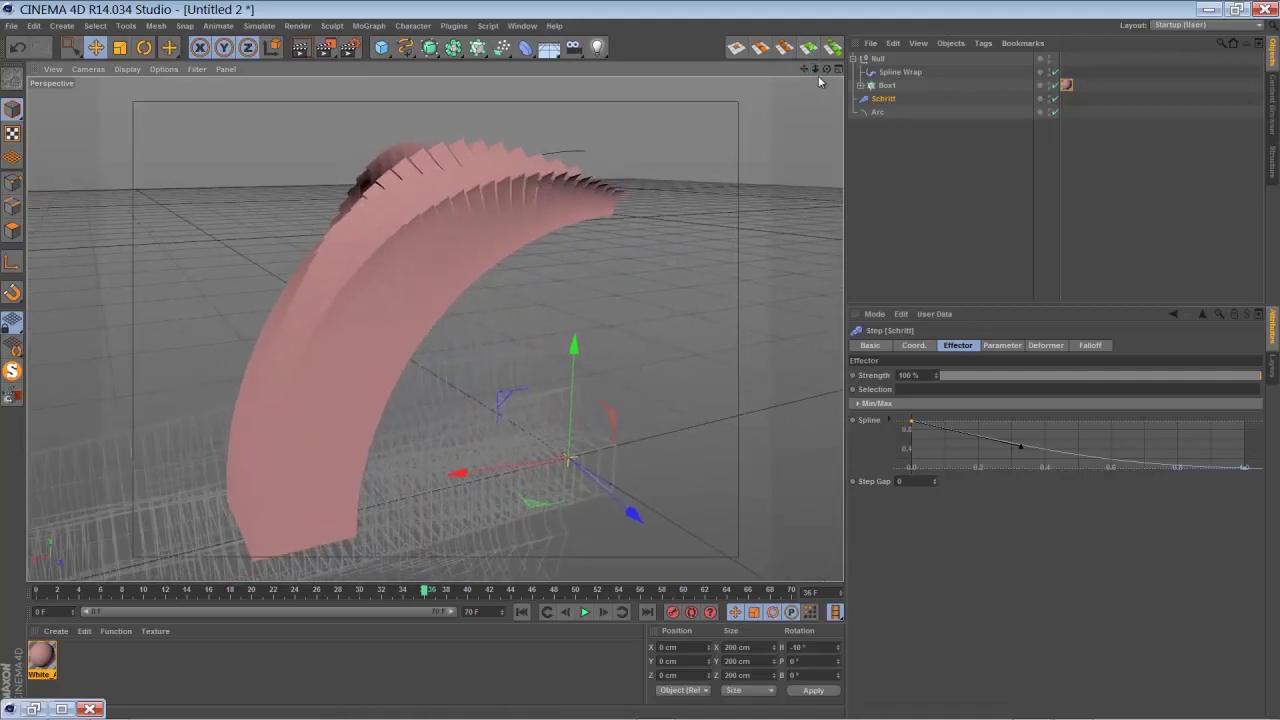
left_click_drag(827, 70, 819, 171)
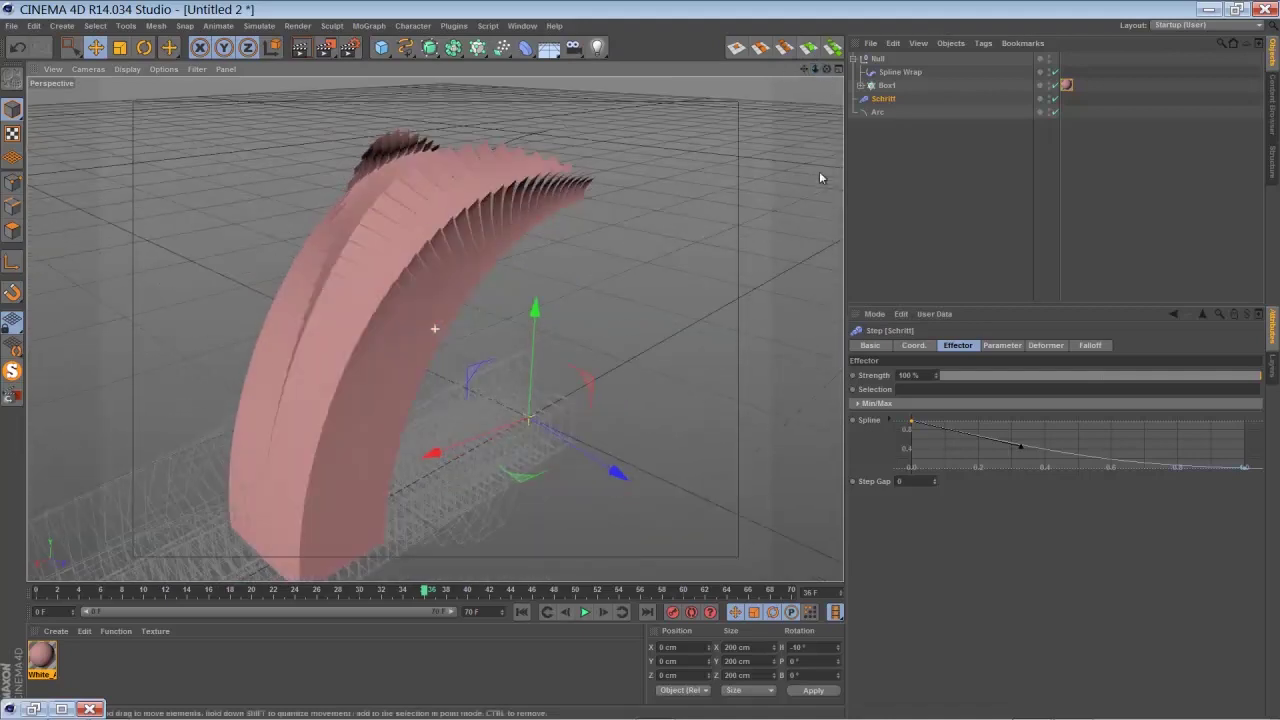
left_click(934, 479)
left_click(934, 479)
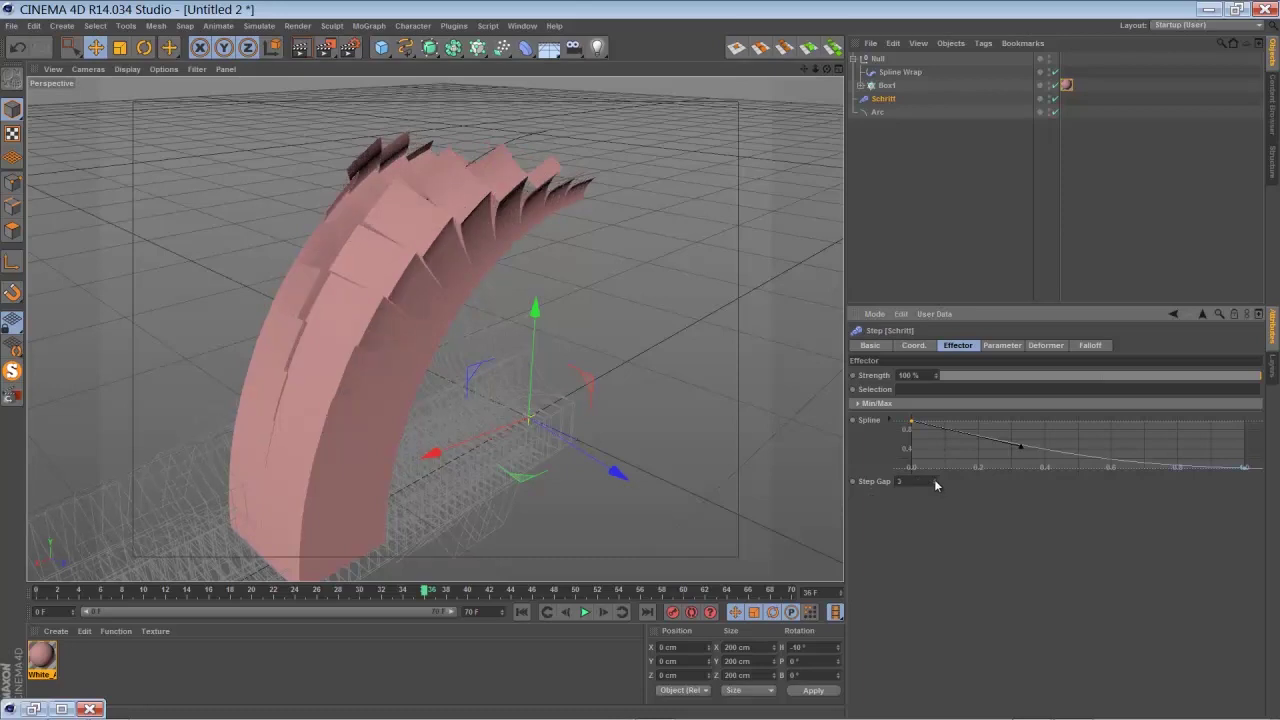
Replay the animation from the first frame and scrub back to frame 32 to examine the staggered boxes from a lower angle
left_click(521, 612)
left_click(580, 612)
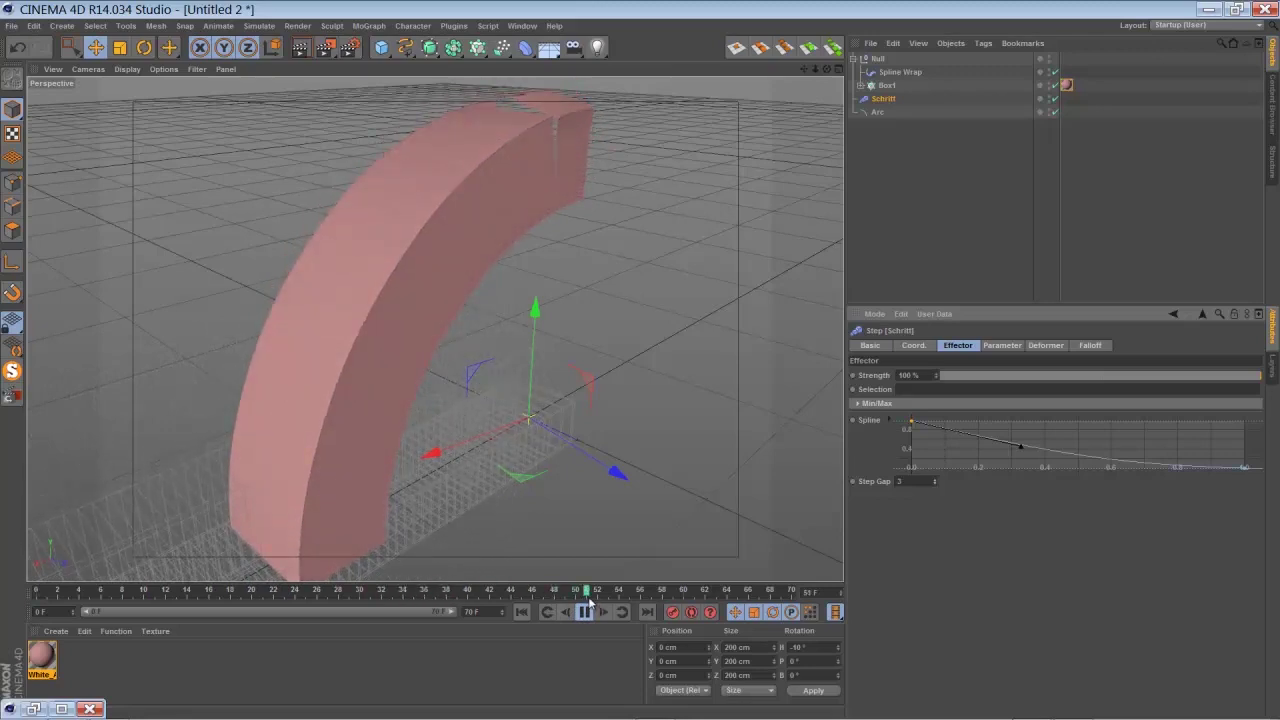
left_click_drag(587, 593, 382, 592)
left_click_drag(816, 70, 646, 338)
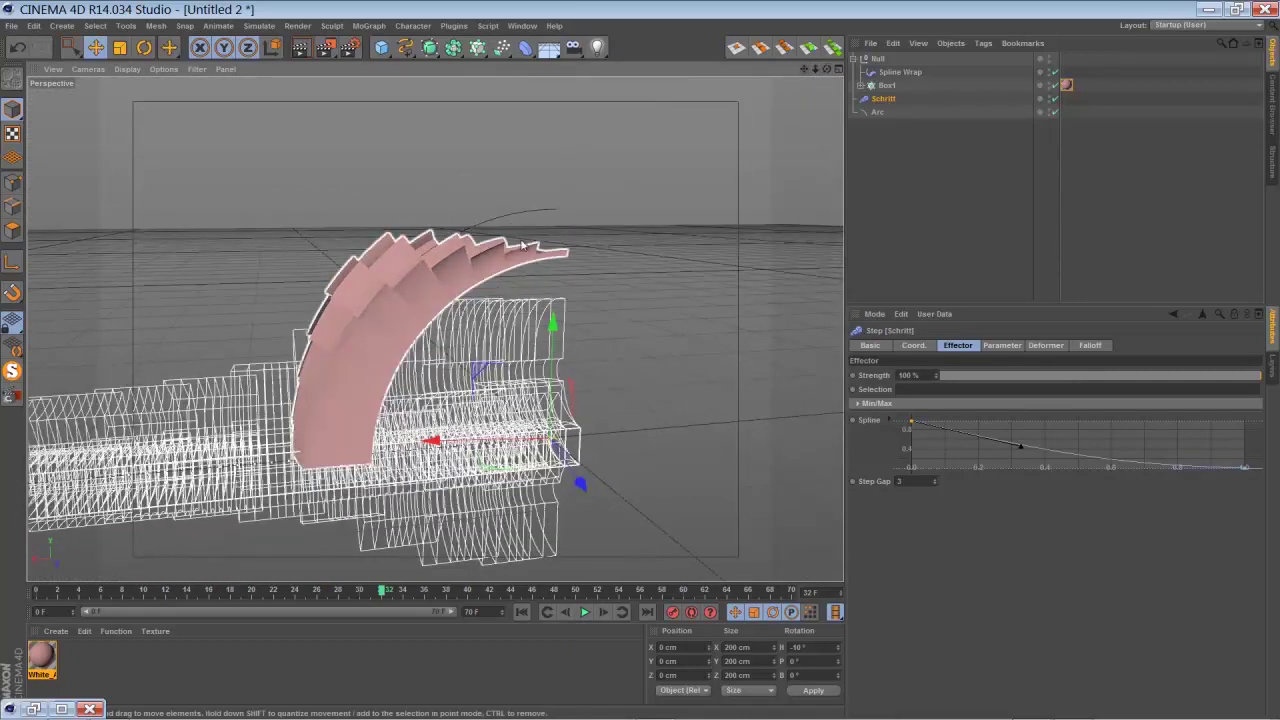